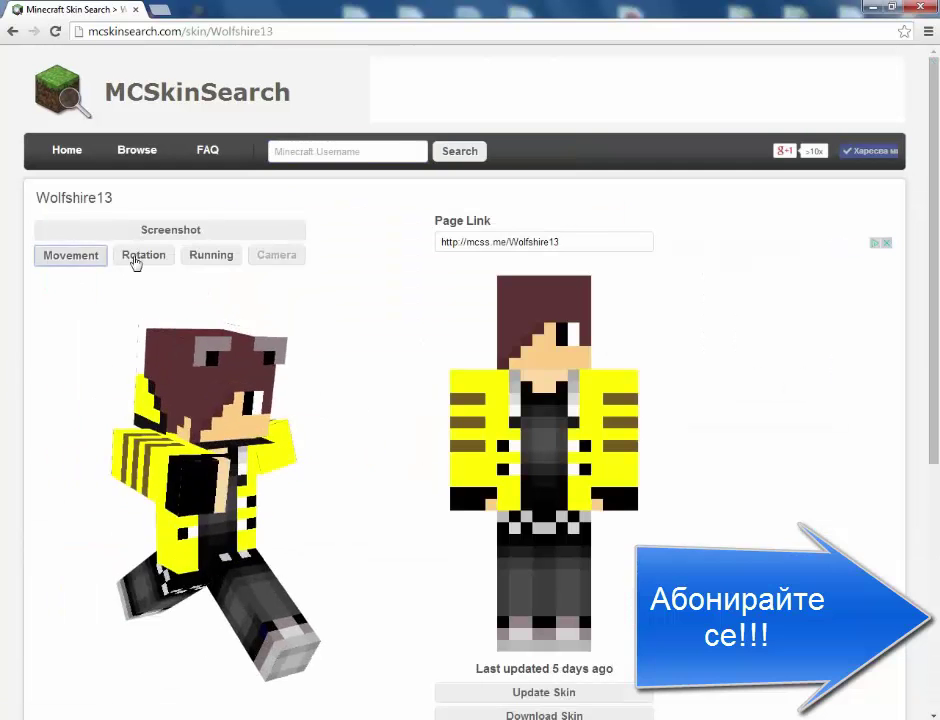
Toggle the movement animation of the 3D skin preview.
left_click(82, 260)
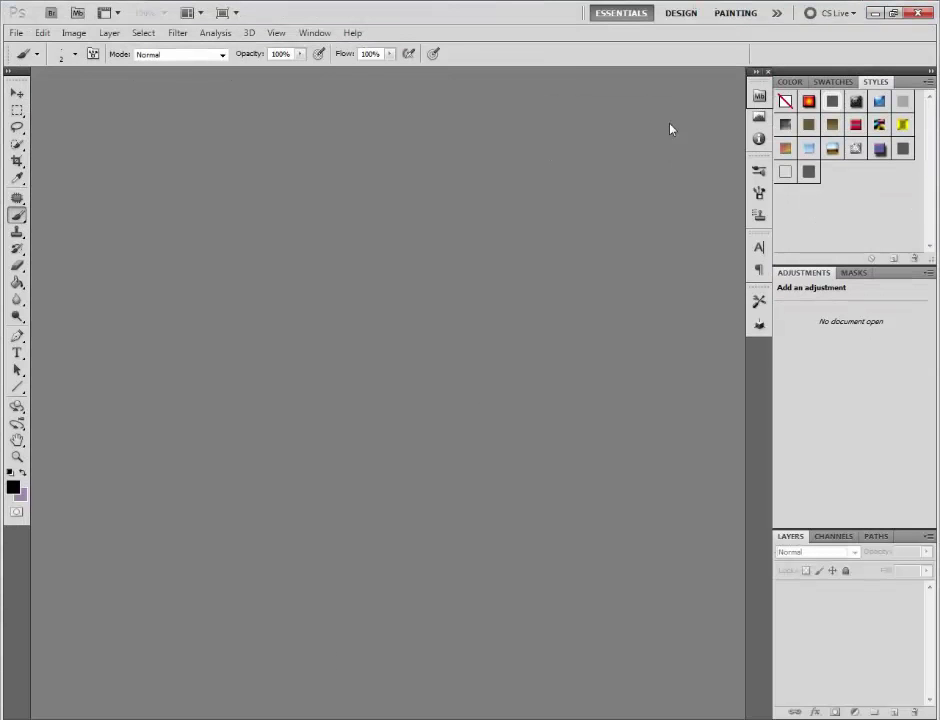
Switch to Photoshop, create a white 250 × 250 pixel document named Avatar at 72 pixels/inch, and fit it to the screen.
left_click(16, 33)
left_click(40, 46)
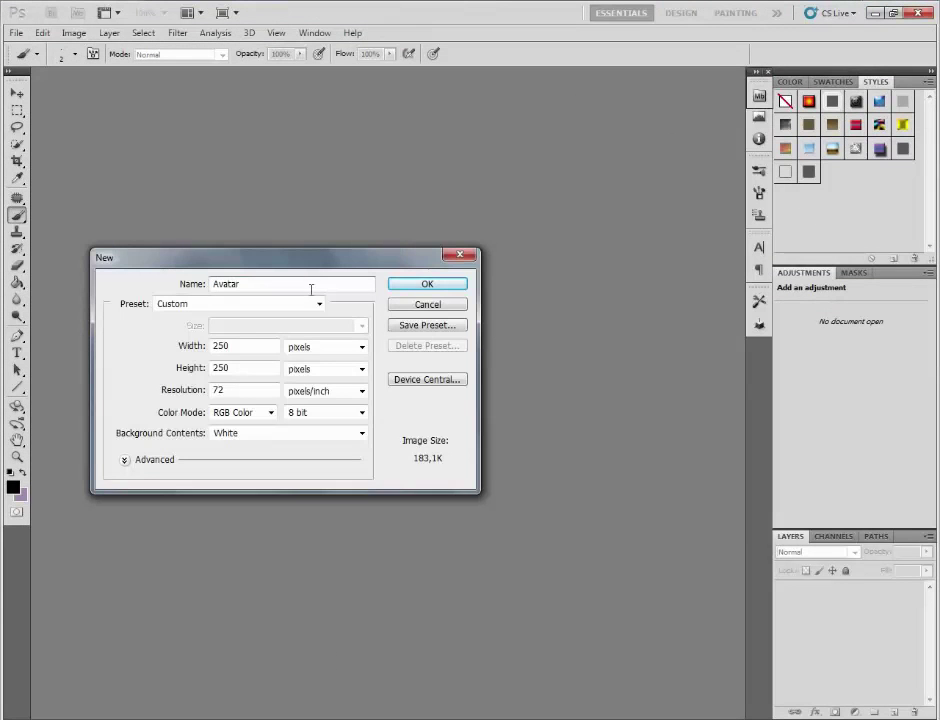
type("Avatar")
left_click(427, 284)
key("z")
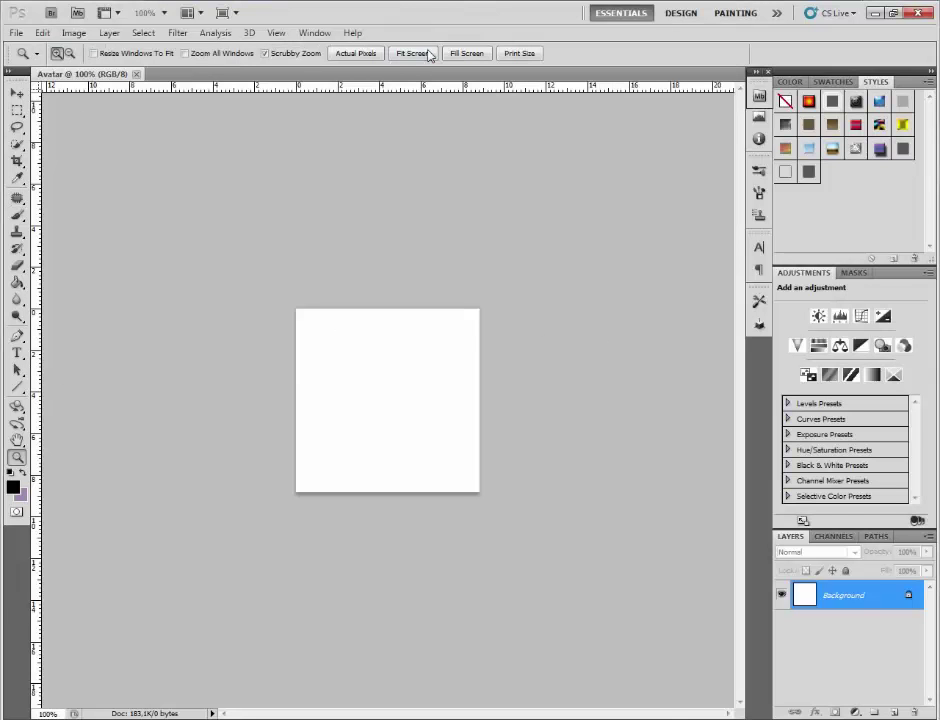
left_click(418, 54)
Add a new layer and draw a white rectangle shape about 5.1 × 5.2 cm in the canvas's upper middle for the head.
key("ctrl+shift+n")
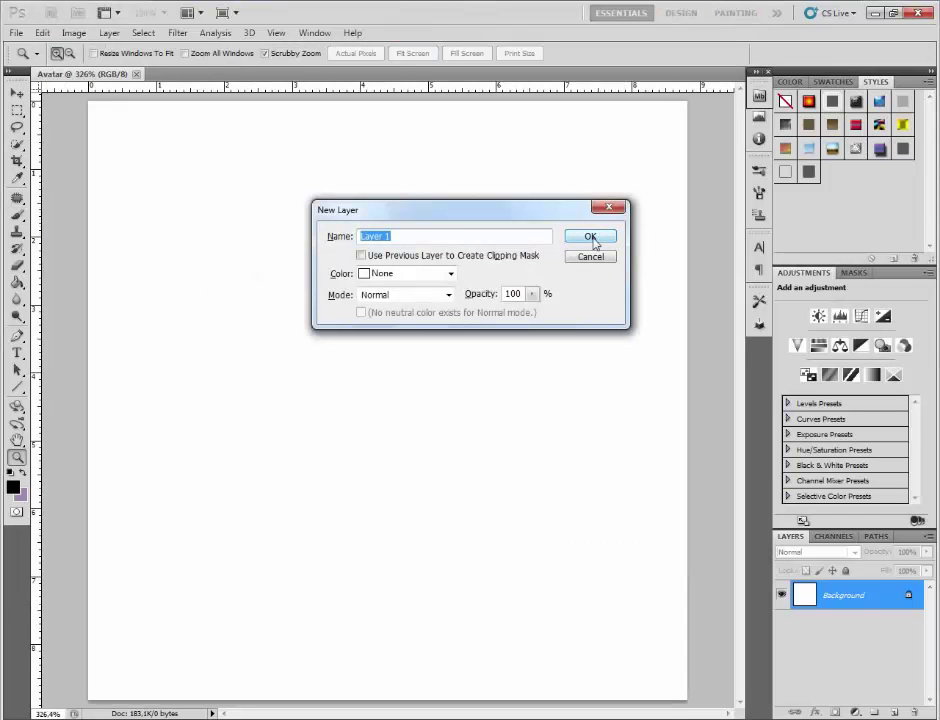
left_click(591, 238)
left_click(16, 389)
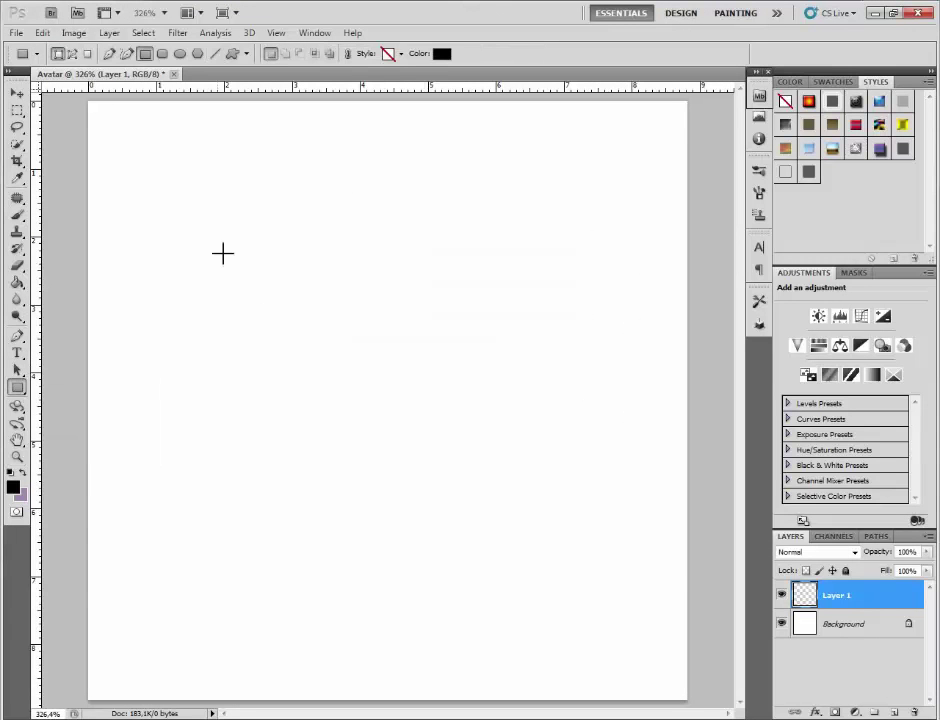
left_click_drag(208, 189, 555, 537)
key("ctrl+z")
left_click(13, 487)
left_click_drag(118, 290, 38, 124)
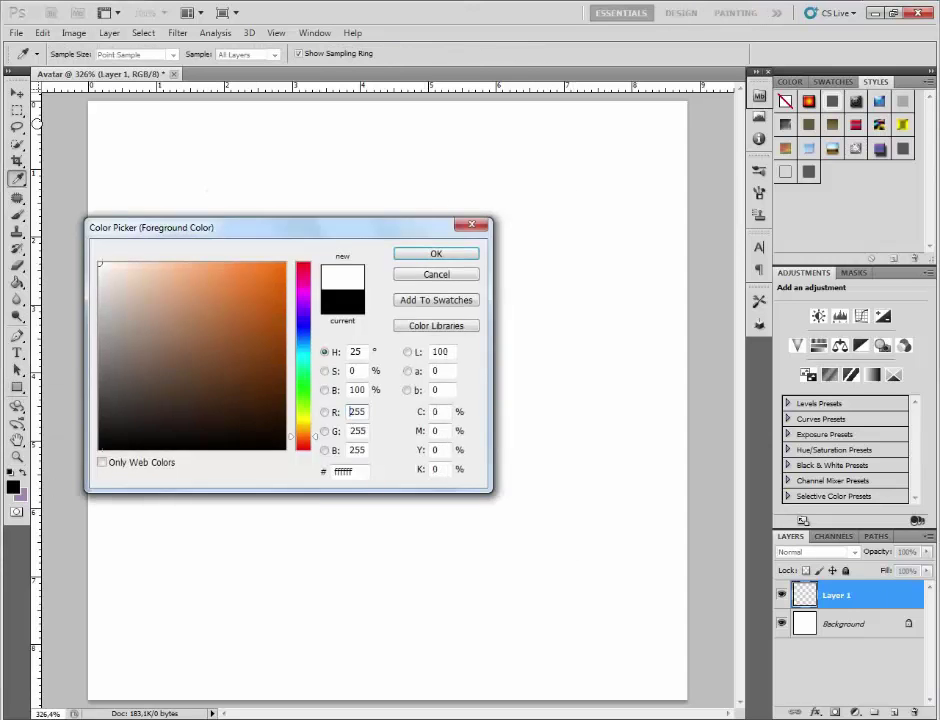
left_click(428, 252)
left_click_drag(219, 176, 566, 531)
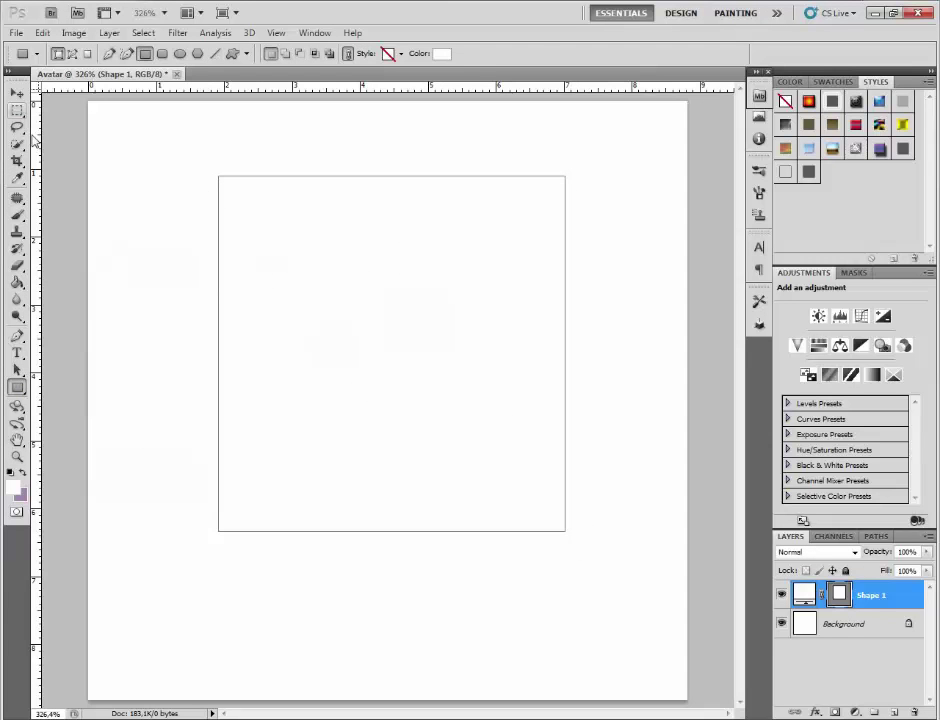
Select the area around the head rectangle, nudge the shape slightly left, and clear the selection.
left_click(16, 111)
left_click_drag(200, 150, 615, 574)
key("v")
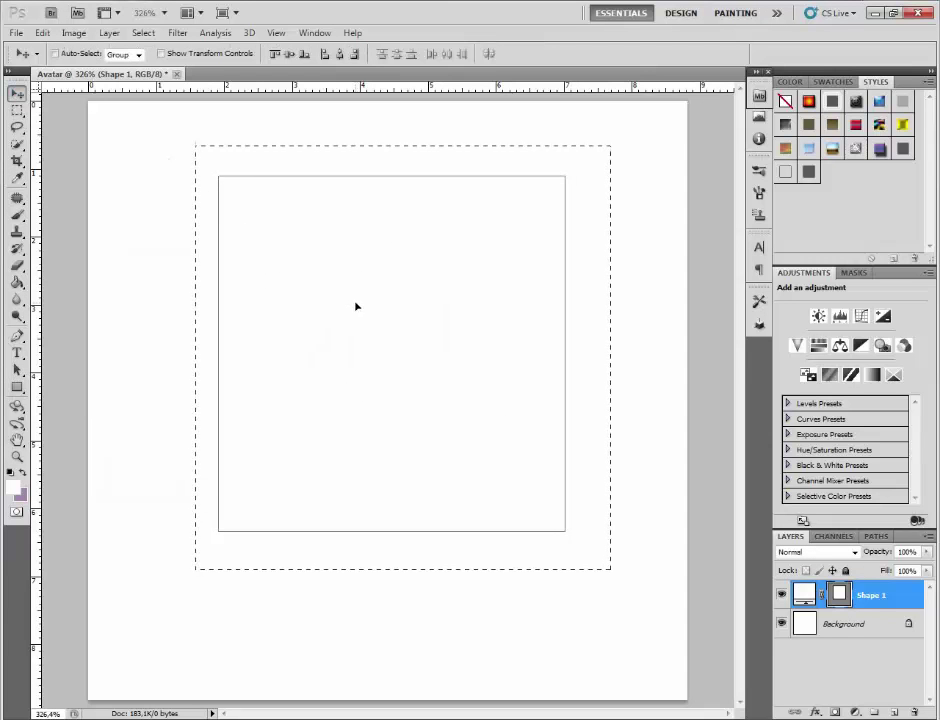
left_click_drag(357, 306, 355, 306)
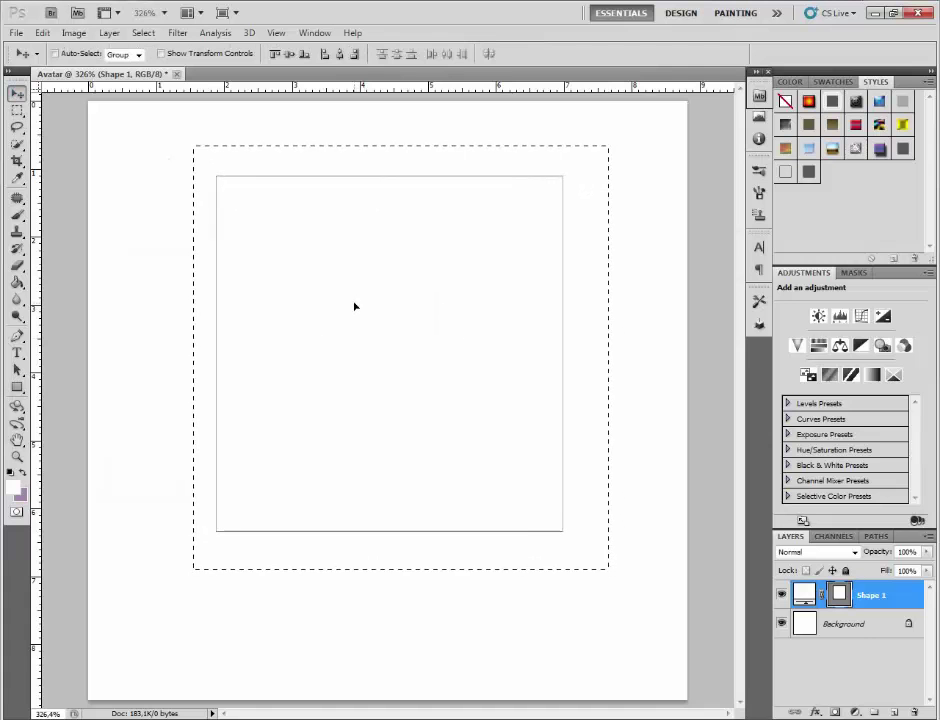
key("m")
right_click(322, 306)
left_click(346, 314)
Set the foreground colour to black and add a new layer above the head rectangle.
left_click(17, 215)
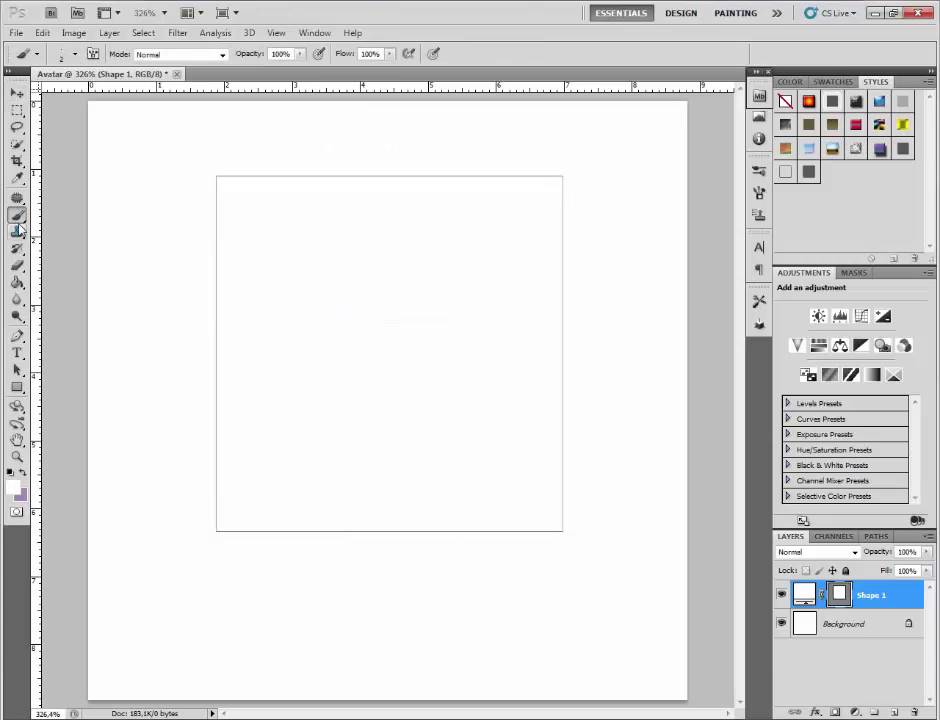
left_click(13, 487)
left_click(101, 447)
left_click(436, 254)
key("ctrl+shift+n")
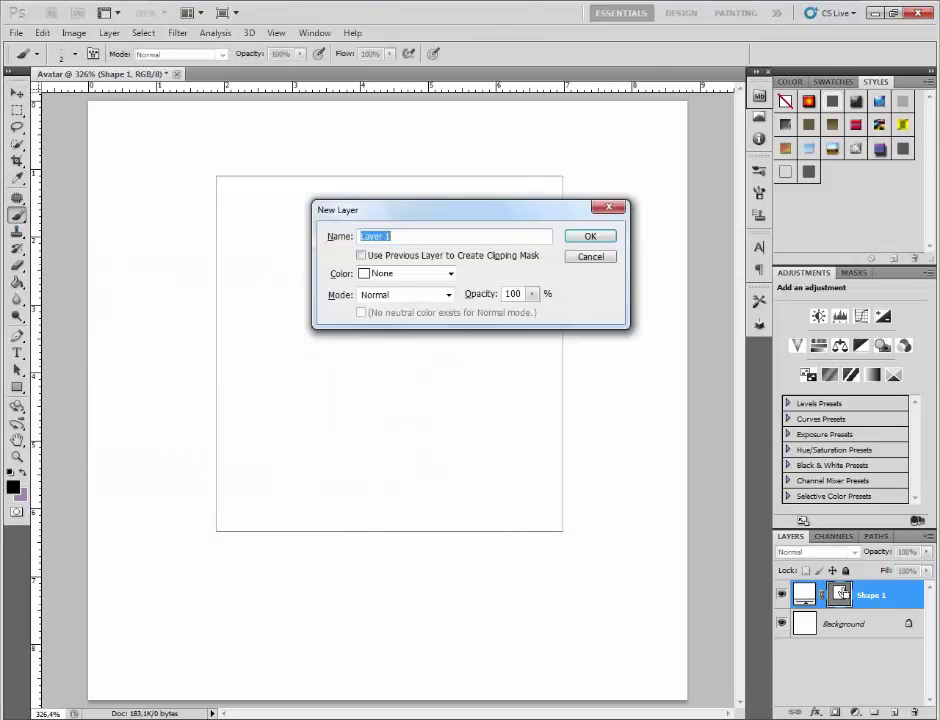
key("Return")
Hide the Background layer and outline all four sides of the white head rectangle with black 2 px lines.
left_click(782, 652)
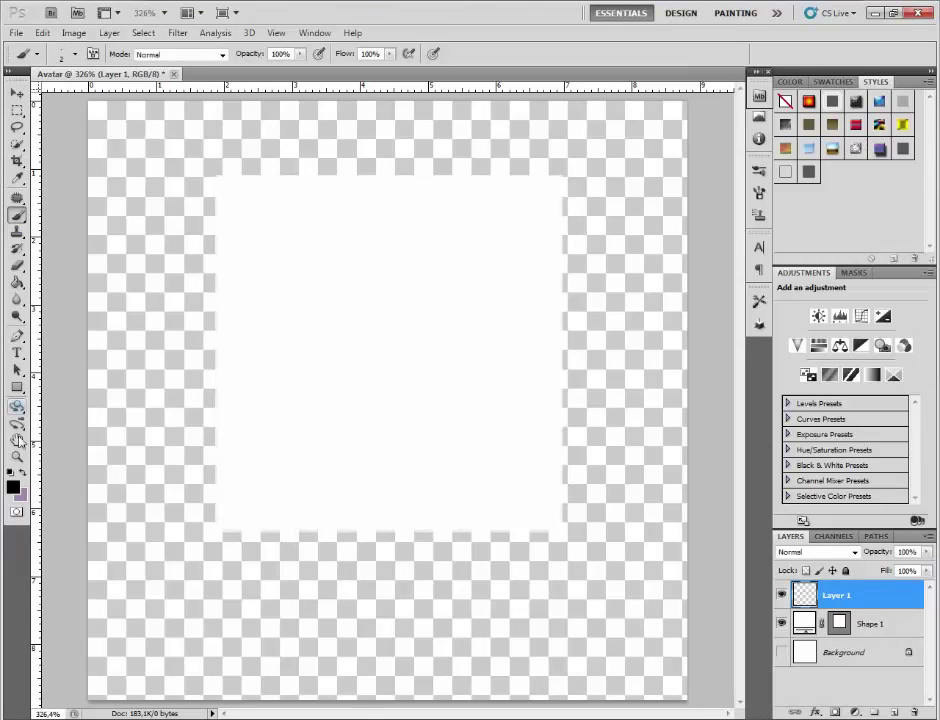
right_click(17, 387)
left_click(70, 458)
mouse_move(216, 177)
left_mouse_down()
mouse_move(216, 528)
mouse_move(562, 532)
mouse_move(563, 178)
mouse_move(292, 187)
left_mouse_up()
left_click_drag(215, 185, 215, 181)
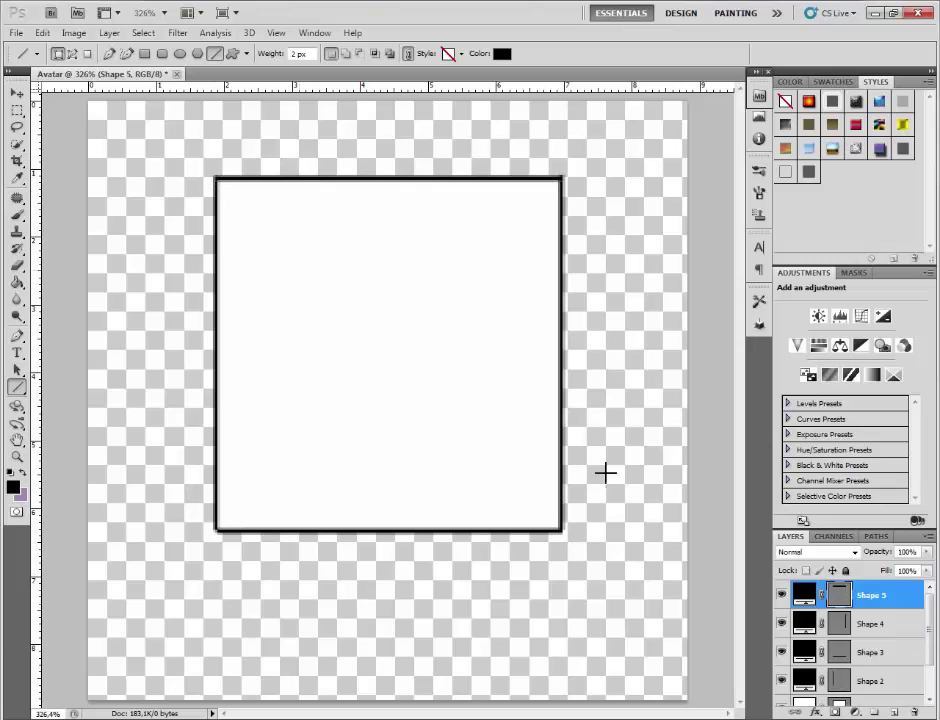
Merge the four outline layers with the white head rectangle and show the Background layer again.
left_click(884, 689, "shift")
key("ctrl+e")
left_click(783, 652)
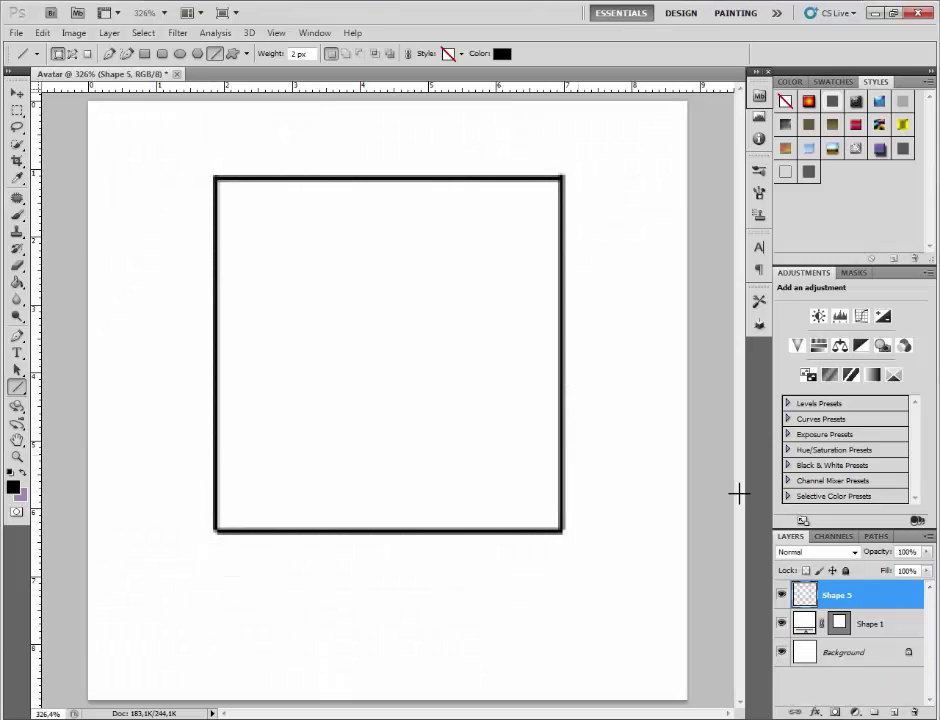
left_click(897, 619)
left_click(896, 600, "shift")
key("ctrl+e")
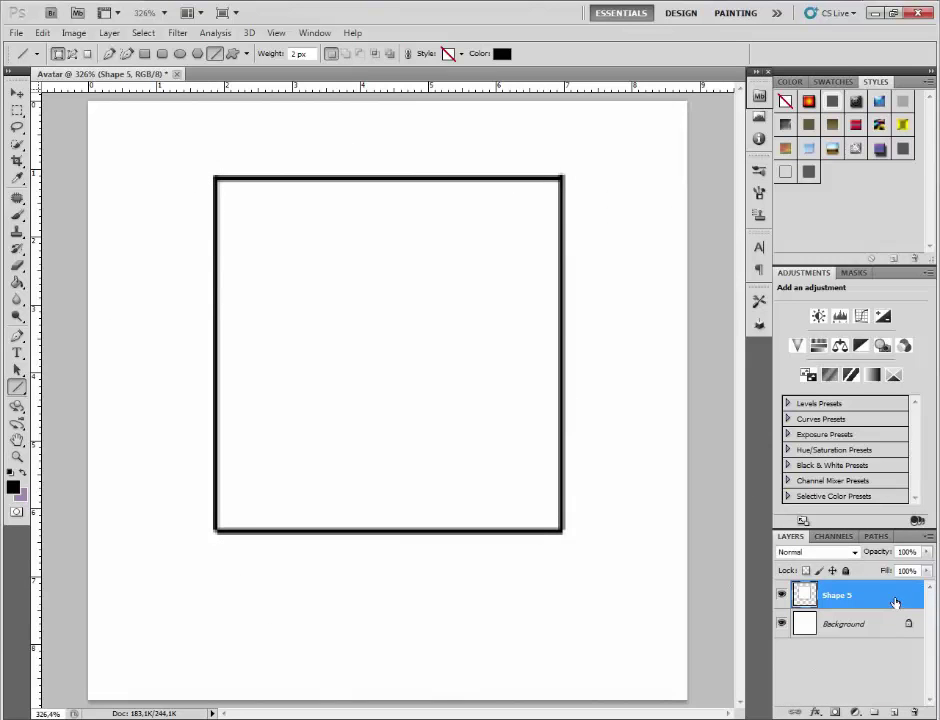
Add a new layer and brush black curved shoulder lines from both sides of the head to the canvas edges.
key("ctrl+shift+n")
key("Return")
key("b")
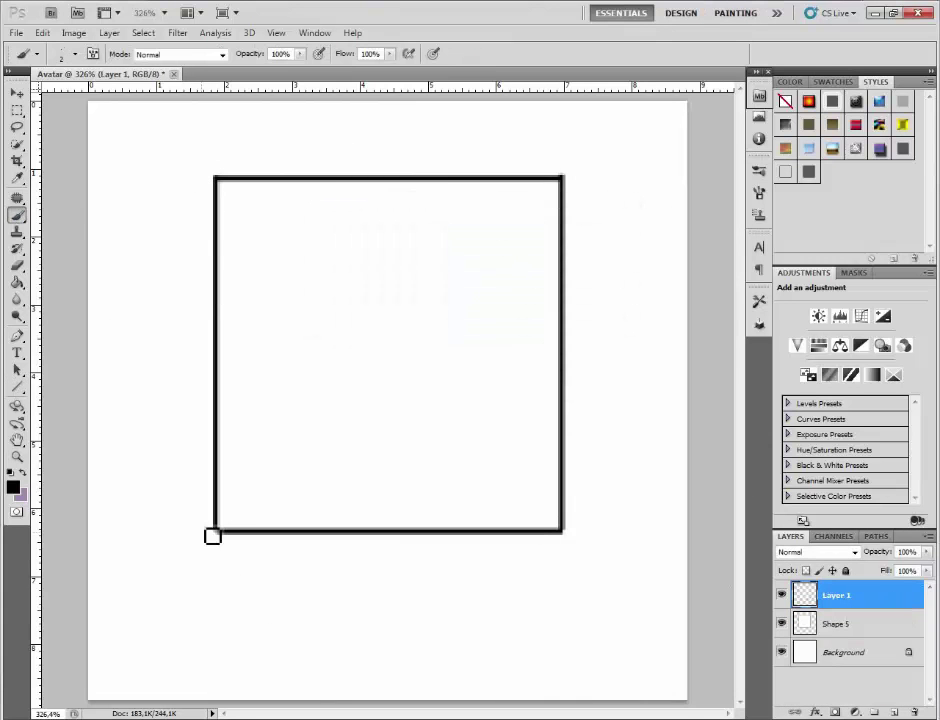
left_click_drag(213, 515, 67, 577)
left_click_drag(570, 520, 678, 556)
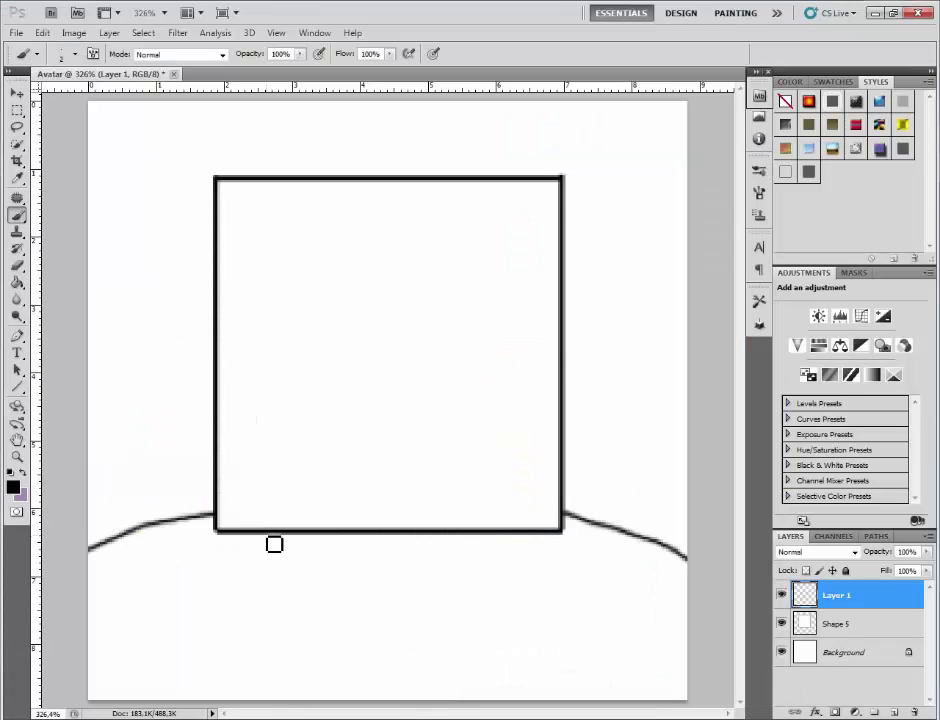
Brush two vertical jacket lines on each side below the head and a curved neckline between the inner pair.
left_click_drag(266, 536, 269, 697)
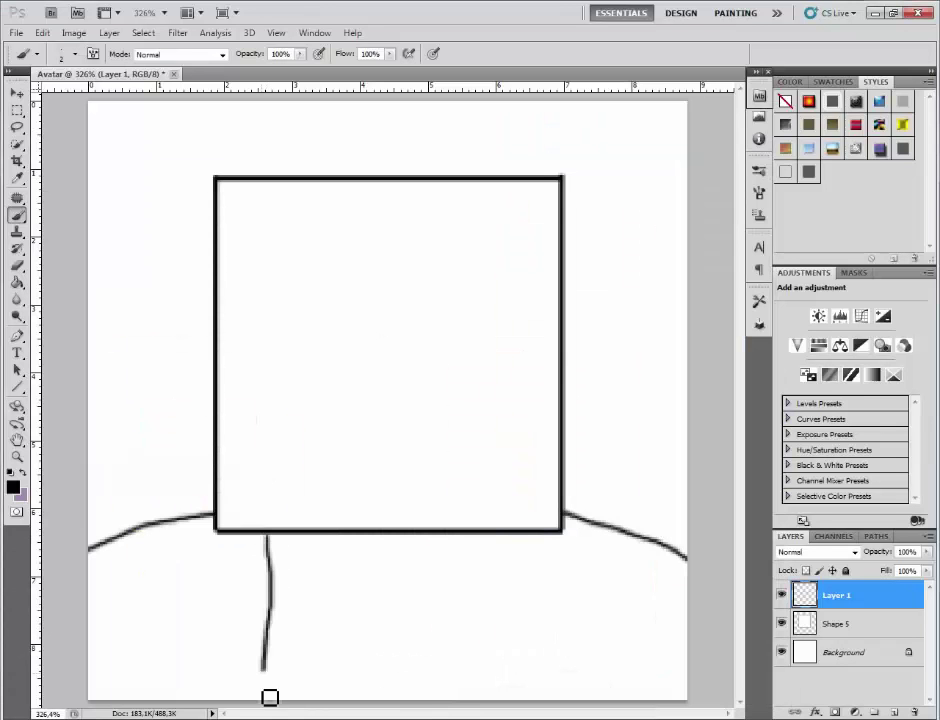
left_click_drag(512, 533, 516, 705)
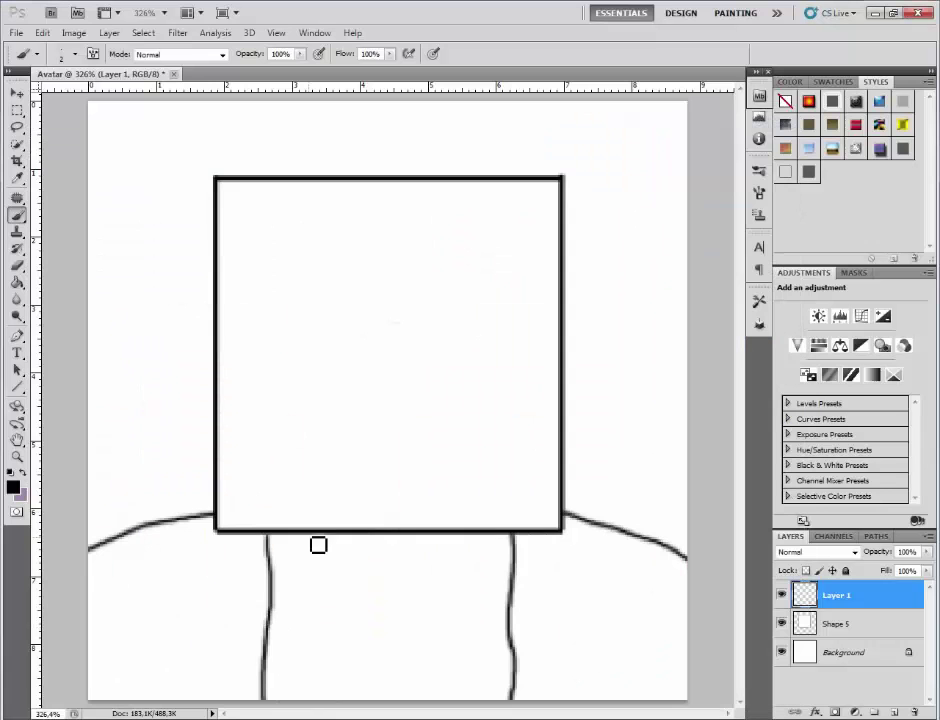
left_click_drag(312, 536, 314, 700)
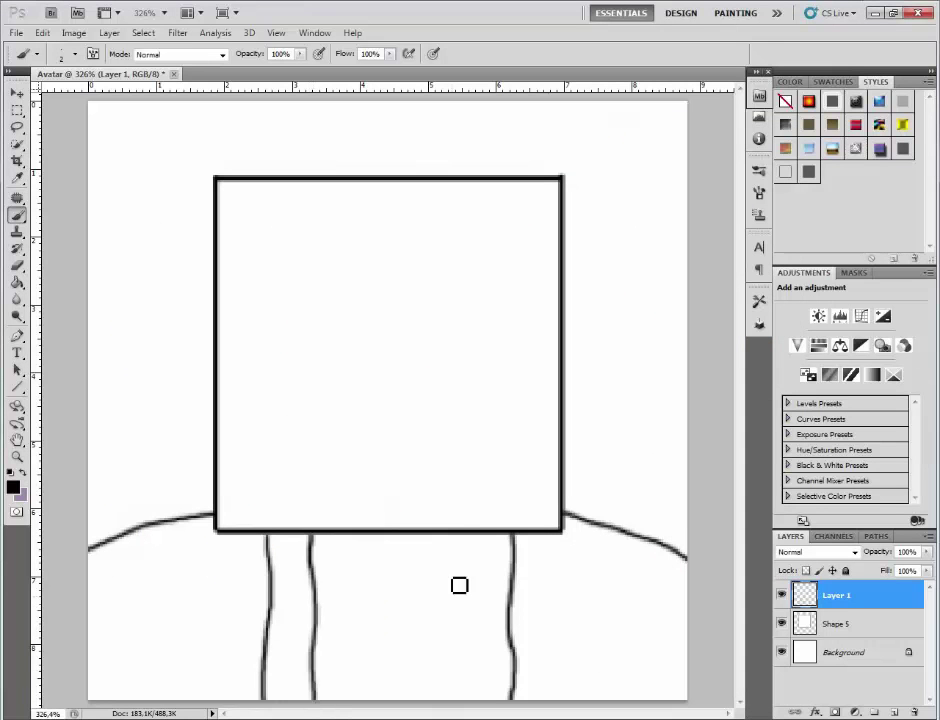
left_click_drag(472, 533, 474, 700)
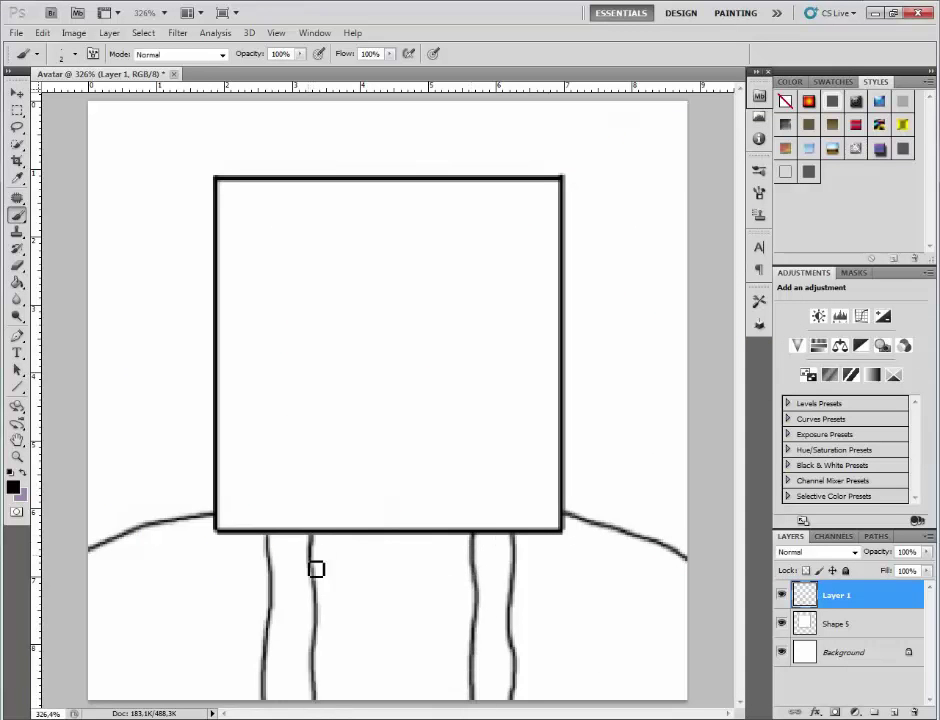
mouse_move(313, 566)
left_mouse_down()
mouse_move(389, 594)
mouse_move(439, 590)
mouse_move(474, 566)
left_mouse_up()
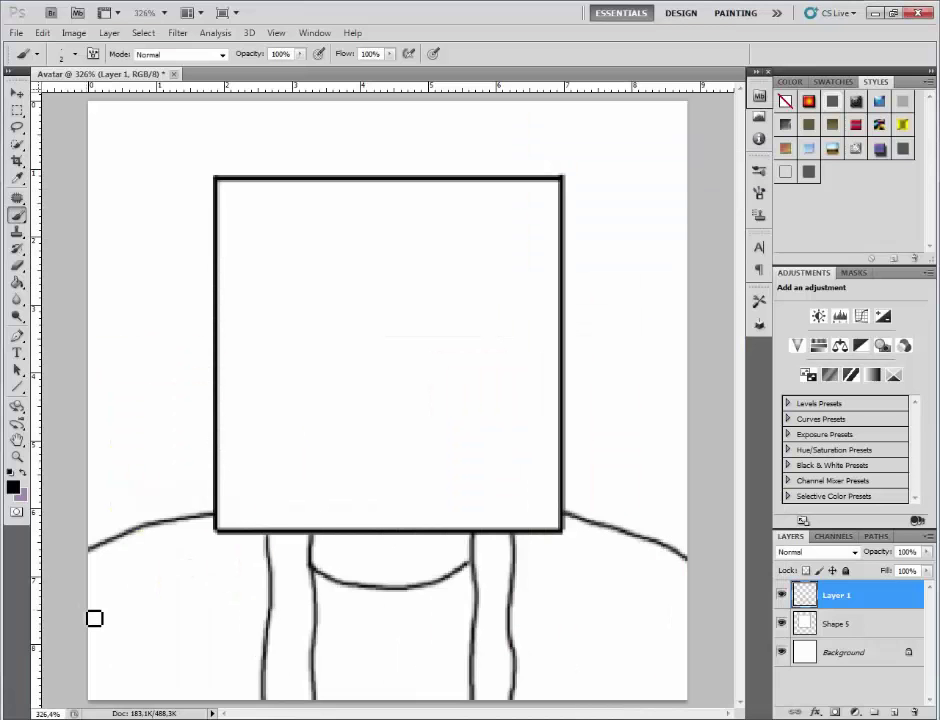
Brush a pair of nearly horizontal stripe lines across each sleeve, from the jacket edge to the canvas edge.
left_click_drag(94, 618, 251, 642)
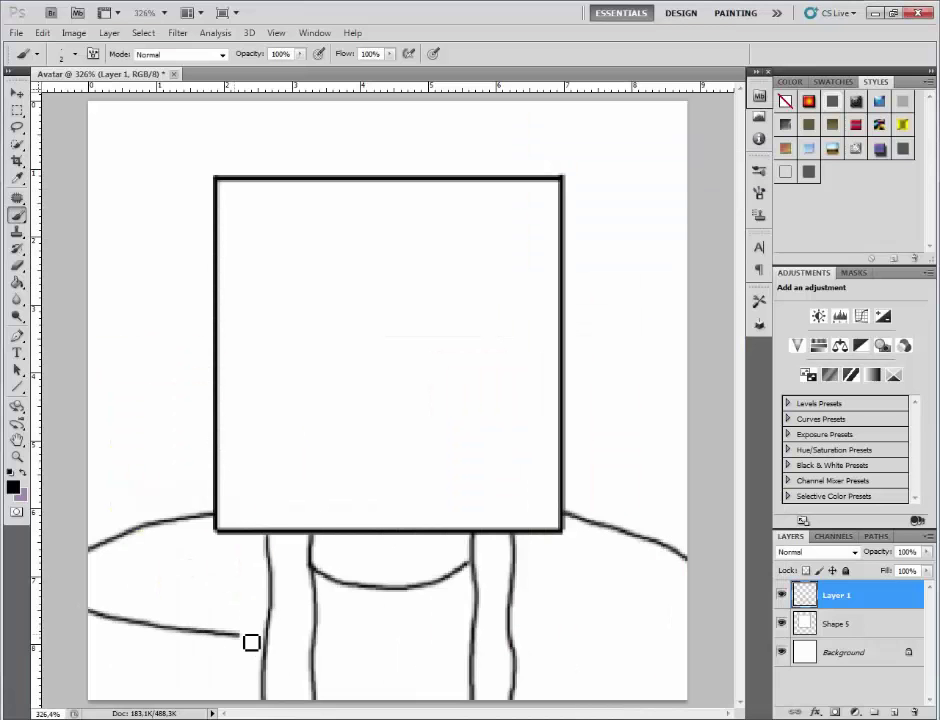
left_click_drag(96, 650, 256, 677)
left_click_drag(515, 625, 678, 619)
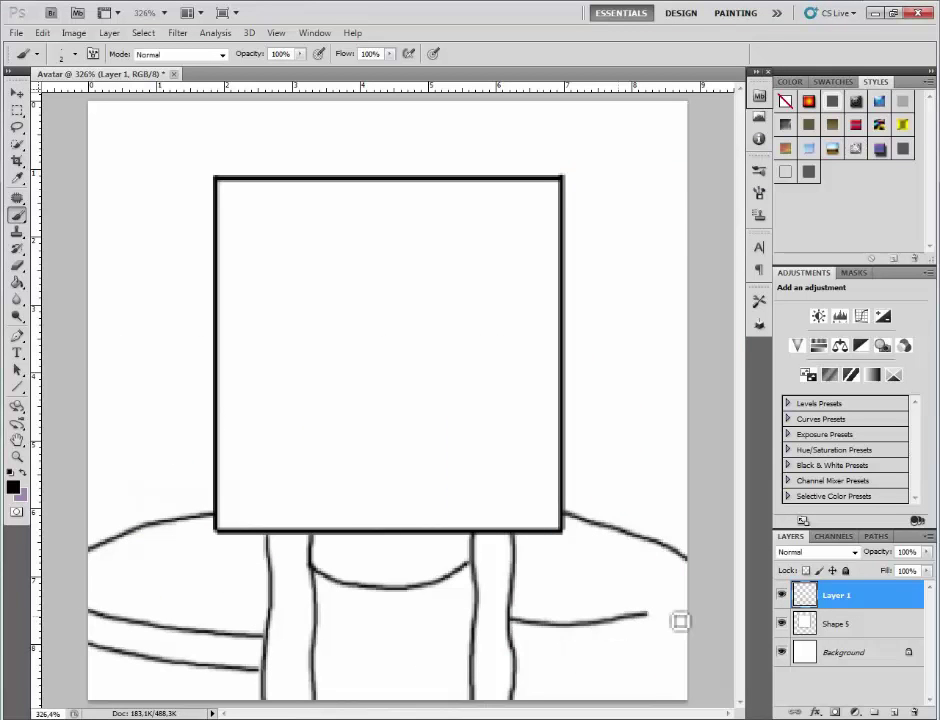
key("ctrl+z")
mouse_move(512, 630)
left_mouse_down()
mouse_move(583, 638)
mouse_move(688, 628)
left_mouse_up()
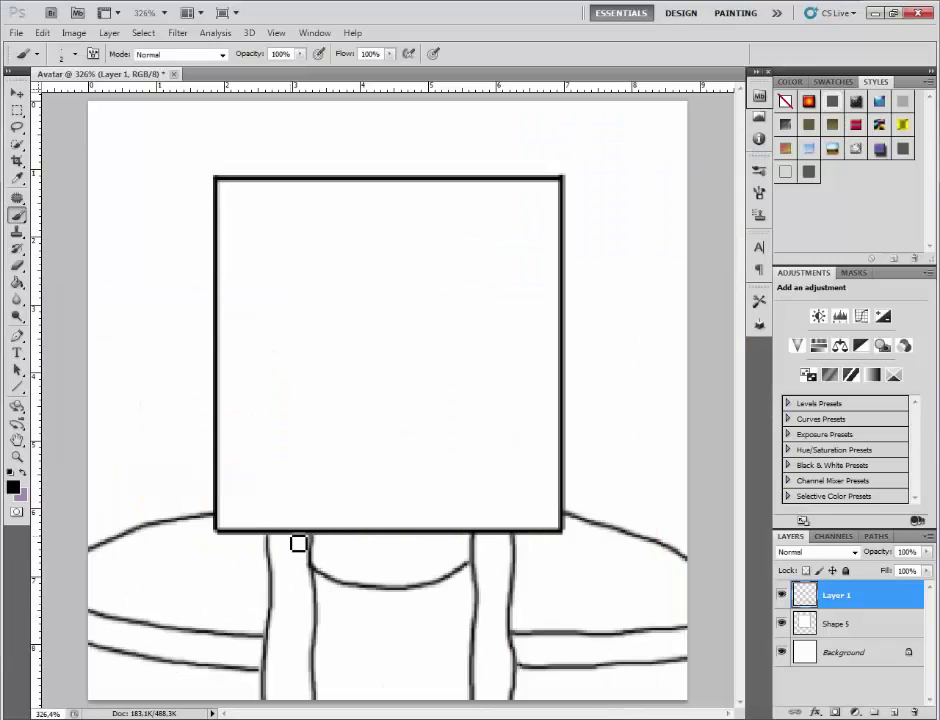
Draw two narrow hanging strips with square ends below the head, one over each inner jacket line.
left_click_drag(290, 534, 304, 590)
left_click_drag(297, 543, 302, 627)
mouse_move(336, 543)
left_mouse_down()
mouse_move(343, 637)
mouse_move(311, 636)
mouse_move(325, 663)
left_mouse_up()
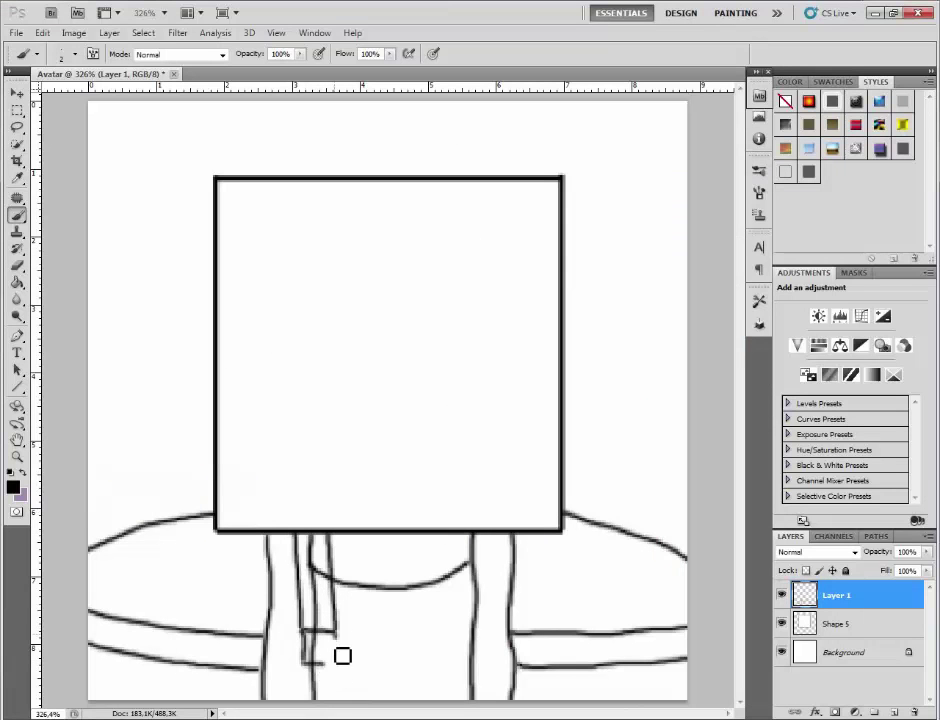
left_click_drag(459, 541, 459, 615)
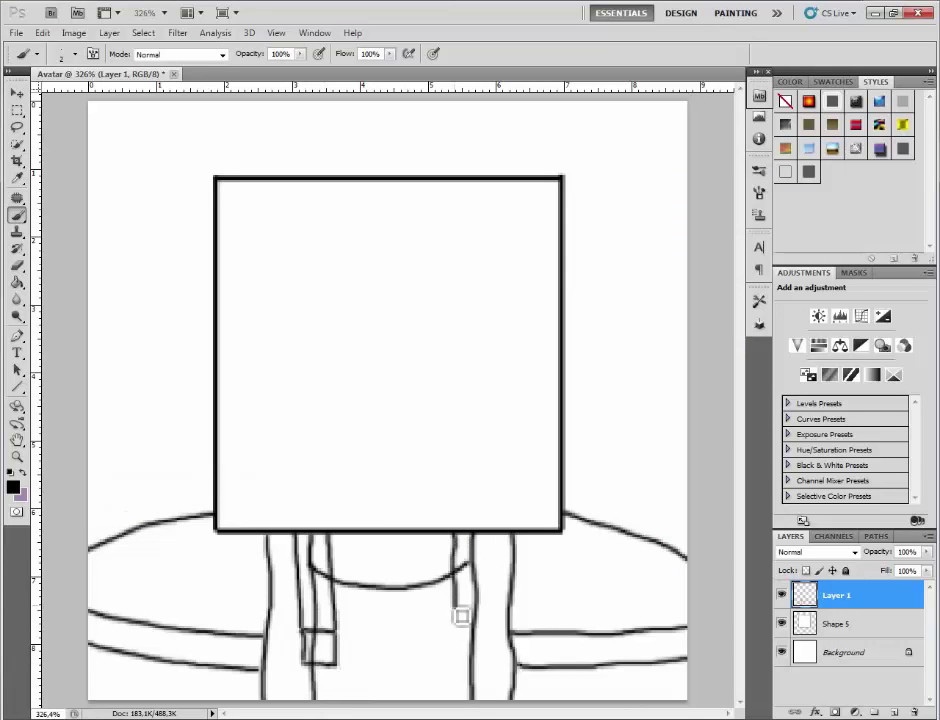
key("ctrl+z")
left_click_drag(470, 541, 471, 629)
left_click_drag(494, 537, 493, 627)
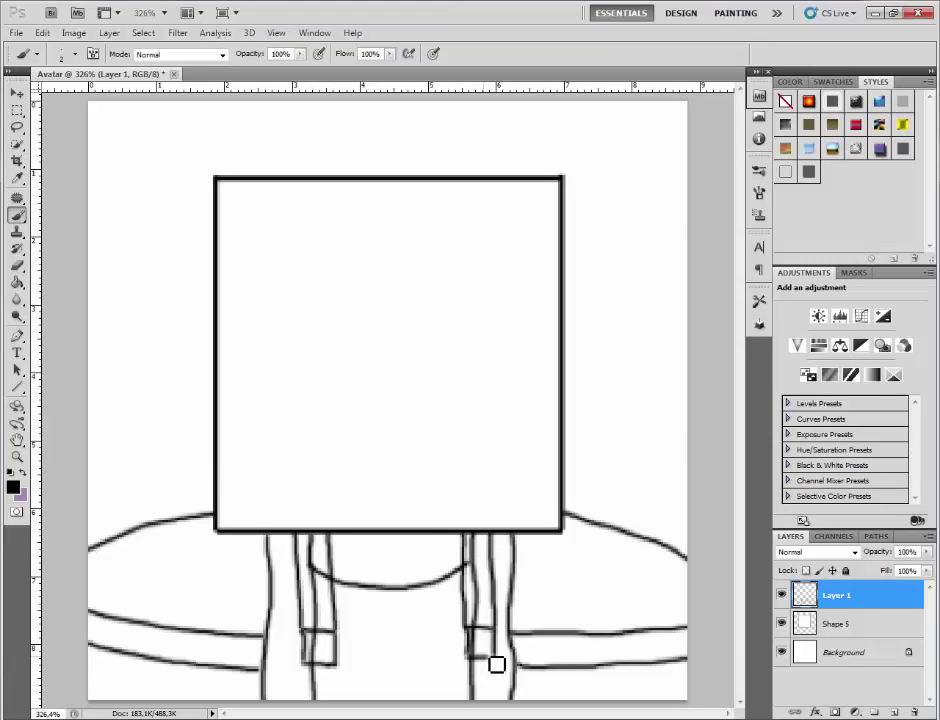
Set the foreground colour to white and paint over the jacket and neckline lines that cross inside the two hanging strips.
left_click(18, 457)
left_click_drag(478, 612, 527, 608)
scroll(527, 608, "down", 3)
left_click(17, 215)
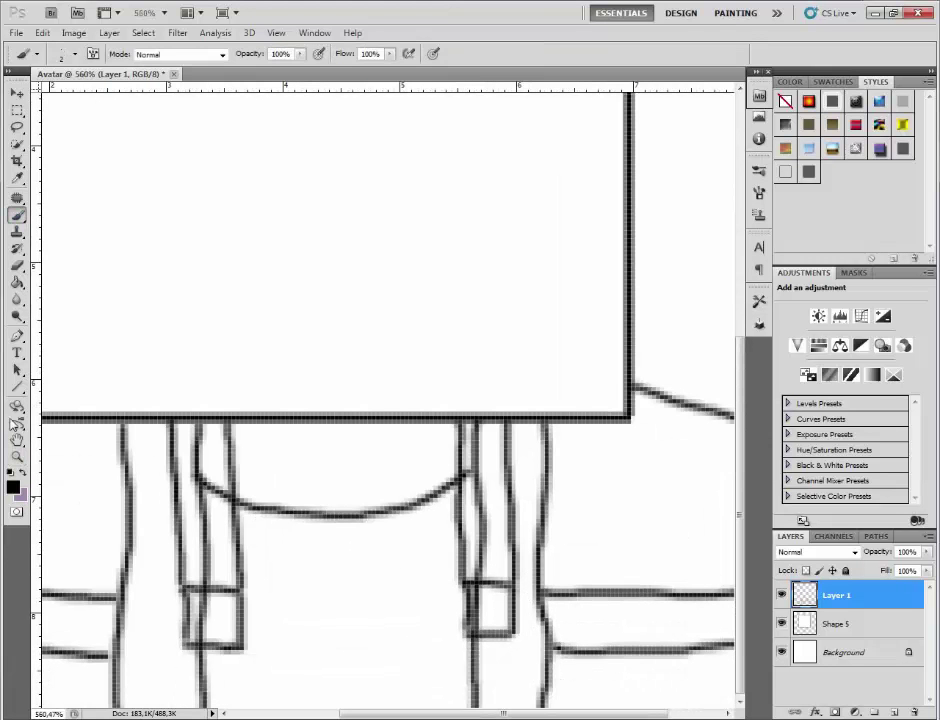
left_click(13, 487)
left_click_drag(143, 380, 98, 263)
left_click(437, 254)
mouse_move(202, 428)
left_mouse_down()
mouse_move(202, 518)
mouse_move(221, 502)
left_mouse_up()
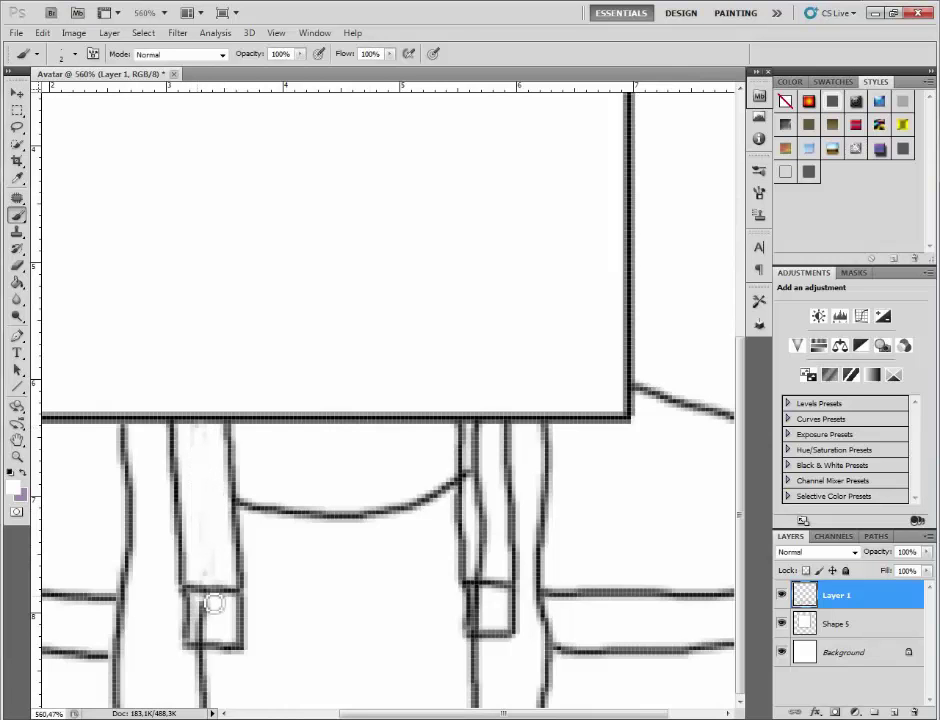
left_click_drag(208, 627, 208, 641)
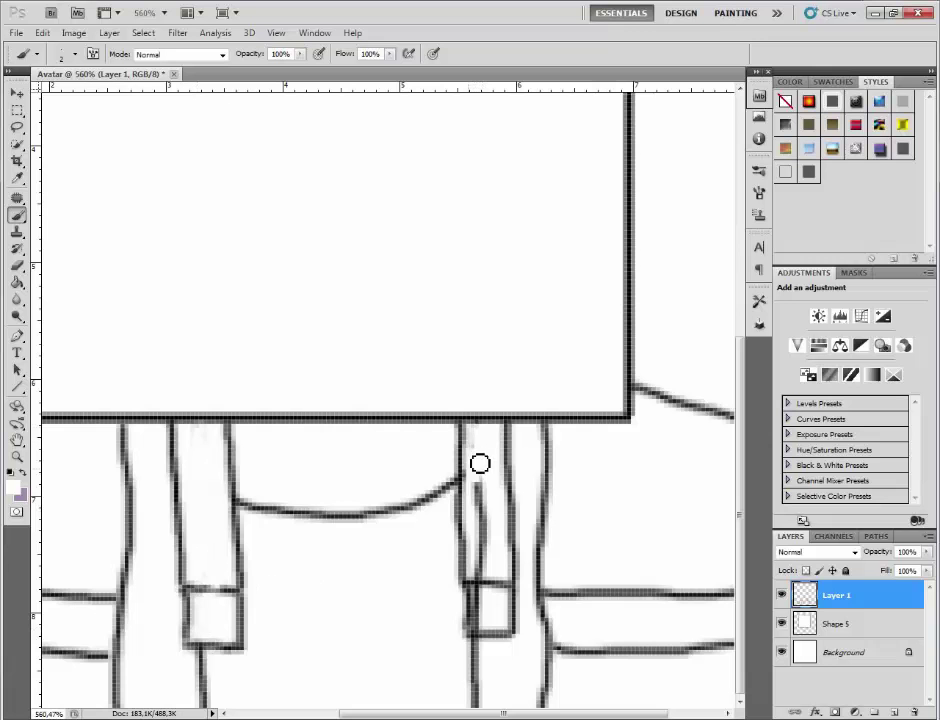
left_click_drag(479, 463, 487, 457)
left_click_drag(484, 560, 485, 575)
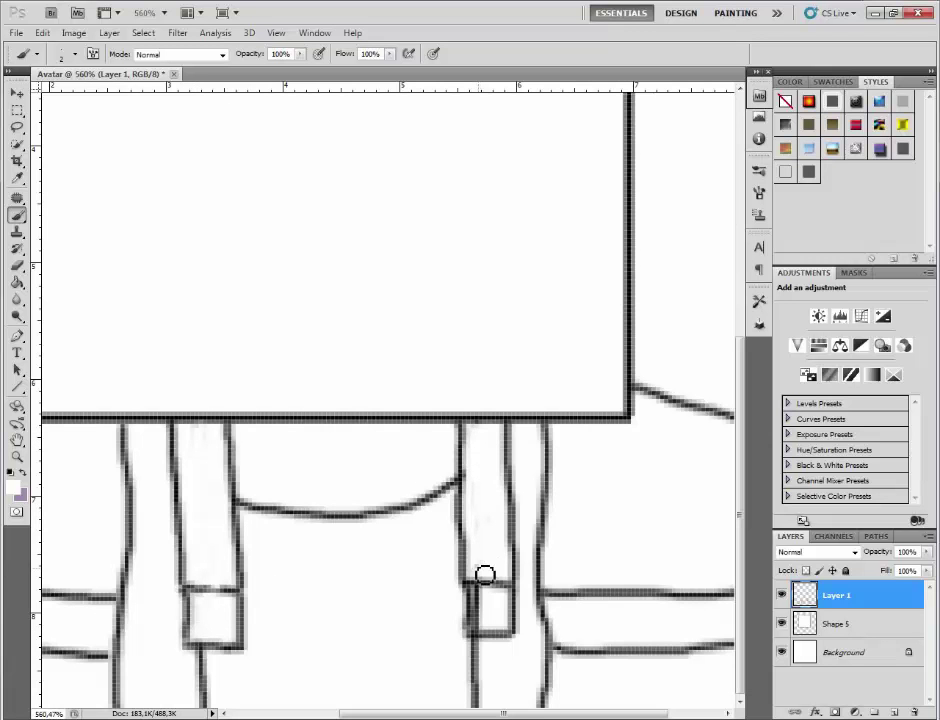
Set the foreground colour back to black and brush another stripe line across the lower part of both sleeves.
key("z")
key("ctrl+minus")
key("ctrl+minus")
key("ctrl+minus")
key("ctrl+minus")
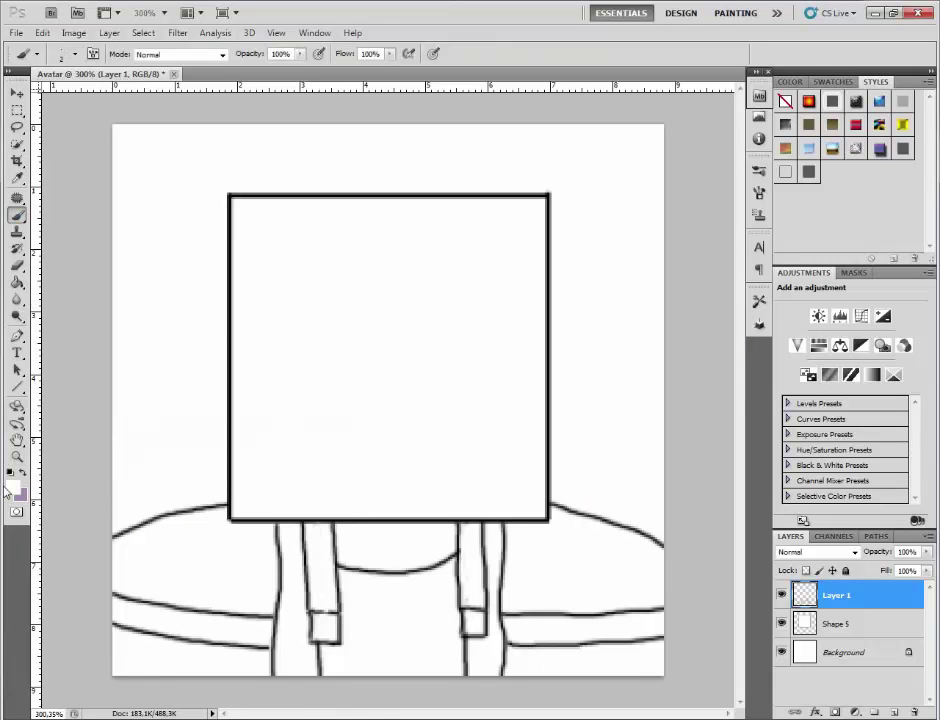
left_click(12, 487)
key("Return")
left_click_drag(177, 671, 275, 676)
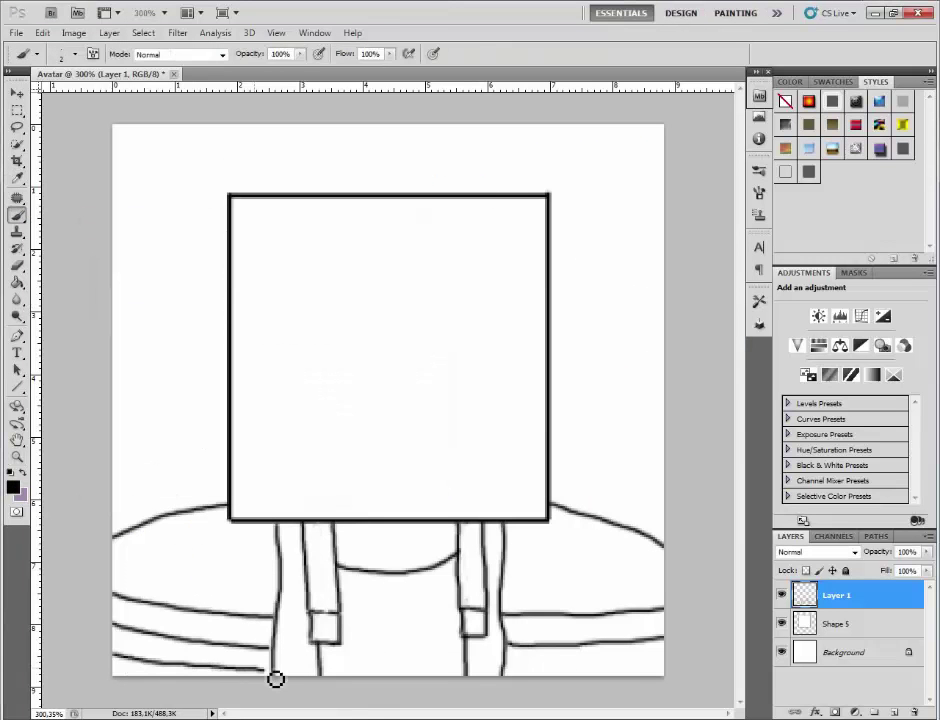
key("ctrl+z")
left_click_drag(122, 663, 248, 687)
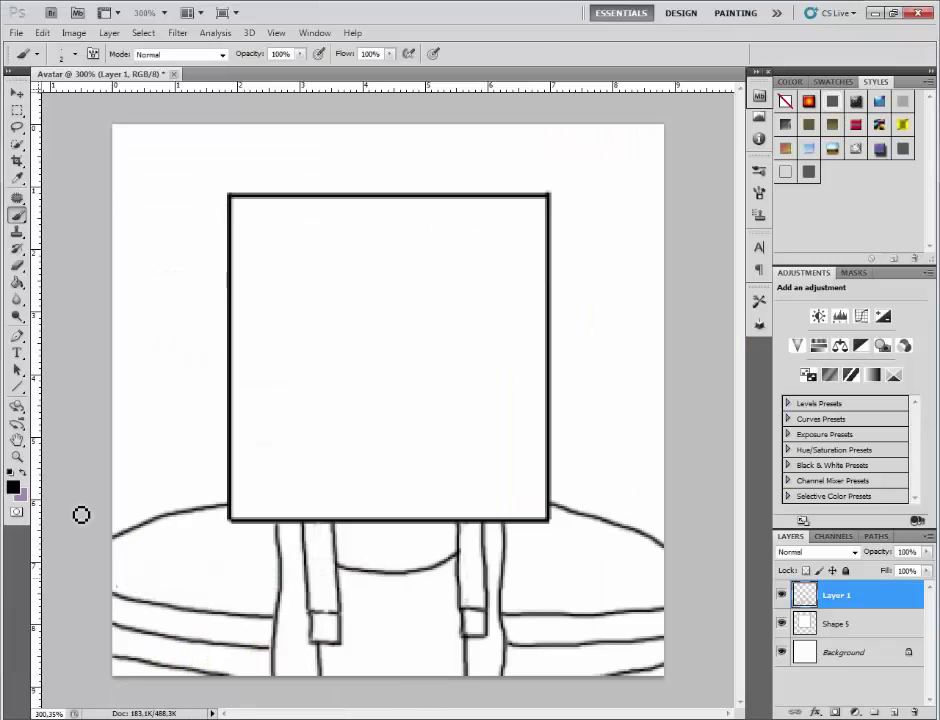
Brush a jagged fringe line across the head, rising from the lower left edge to a peak and falling to the right edge.
key("z")
left_click(340, 483)
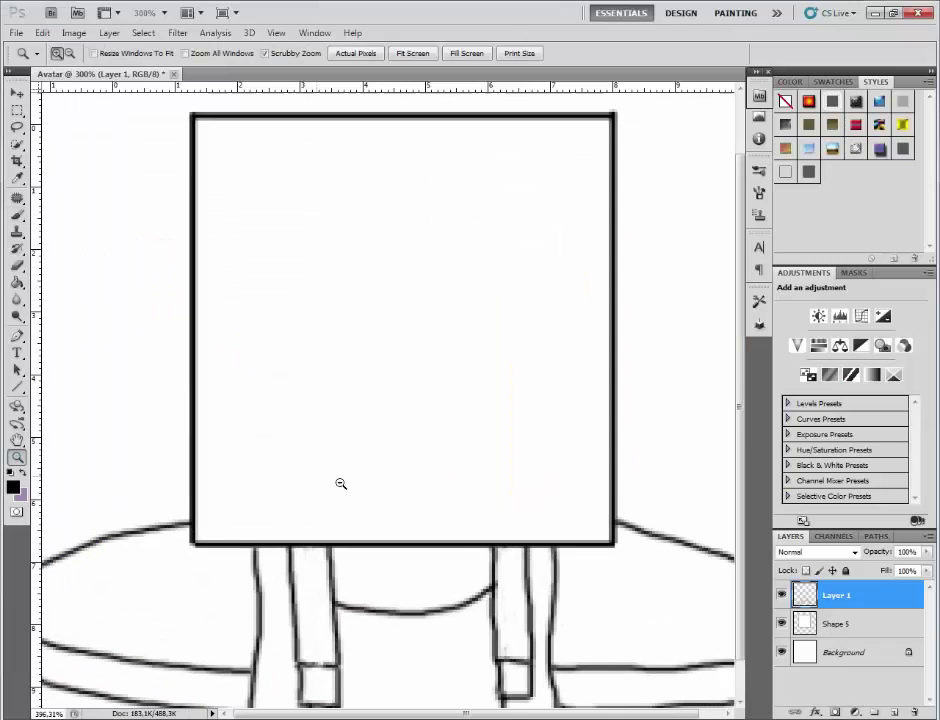
scroll(59, 406, "up", 1)
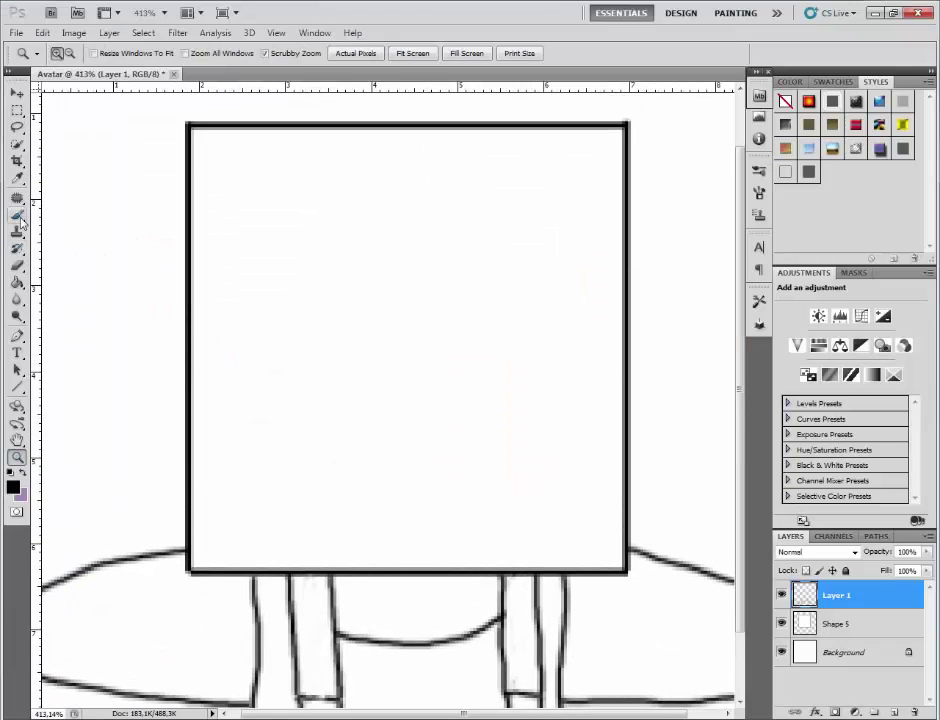
left_click(17, 215)
mouse_move(195, 508)
left_mouse_down()
mouse_move(234, 434)
mouse_move(295, 343)
left_mouse_up()
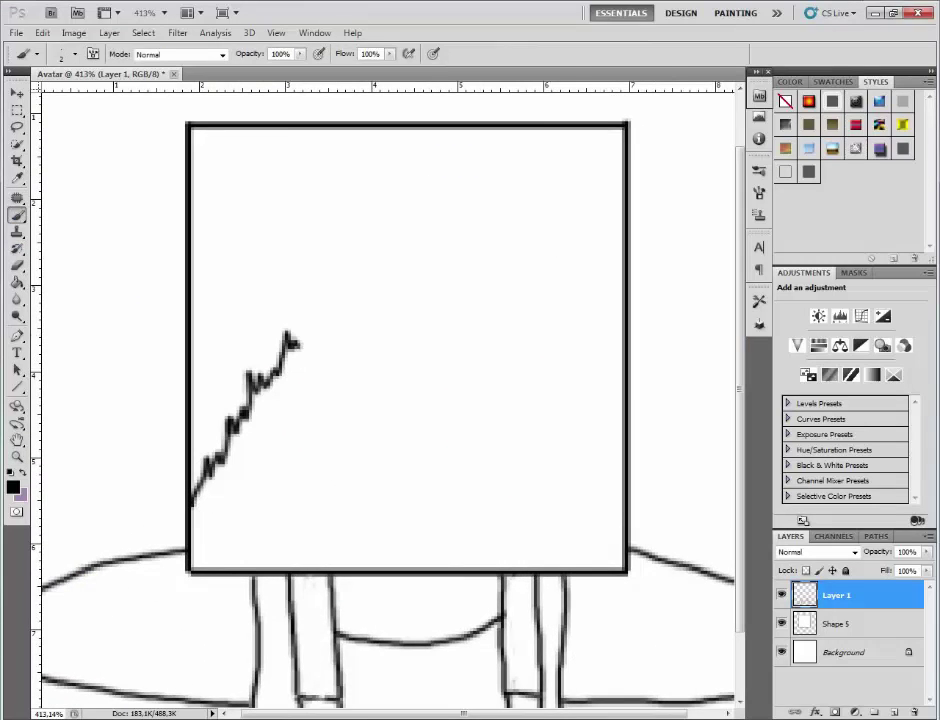
key("ctrl+z")
mouse_move(192, 506)
left_mouse_down()
mouse_move(239, 463)
mouse_move(357, 408)
mouse_move(383, 326)
mouse_move(441, 272)
mouse_move(510, 274)
mouse_move(538, 287)
mouse_move(580, 344)
mouse_move(628, 376)
left_mouse_up()
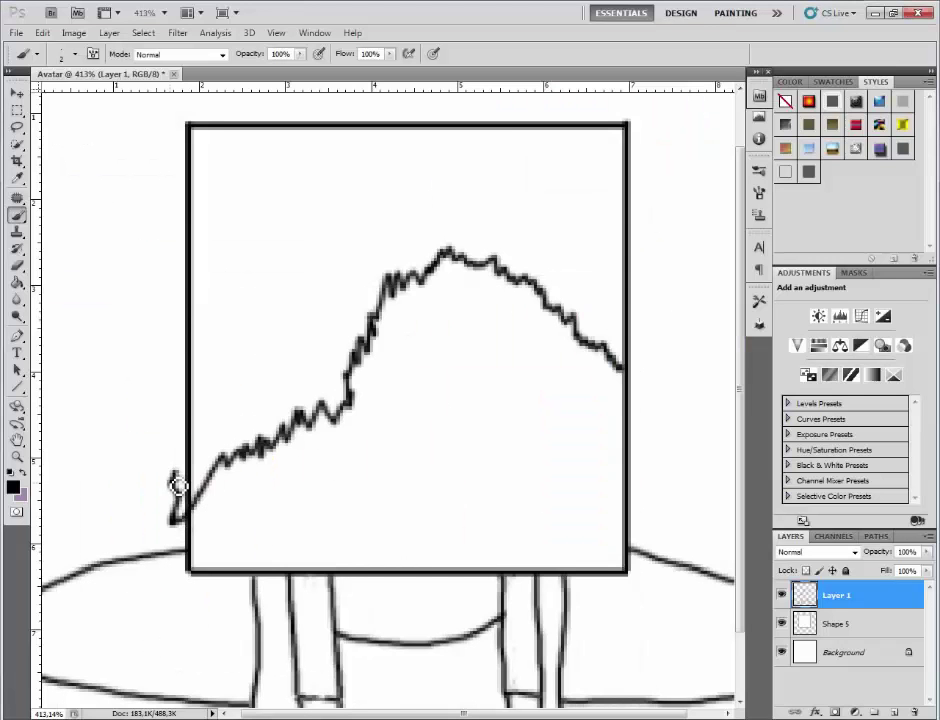
Brush a jagged hair outline just outside the head square, along its left side, top and upper right side.
left_click_drag(177, 485, 183, 409)
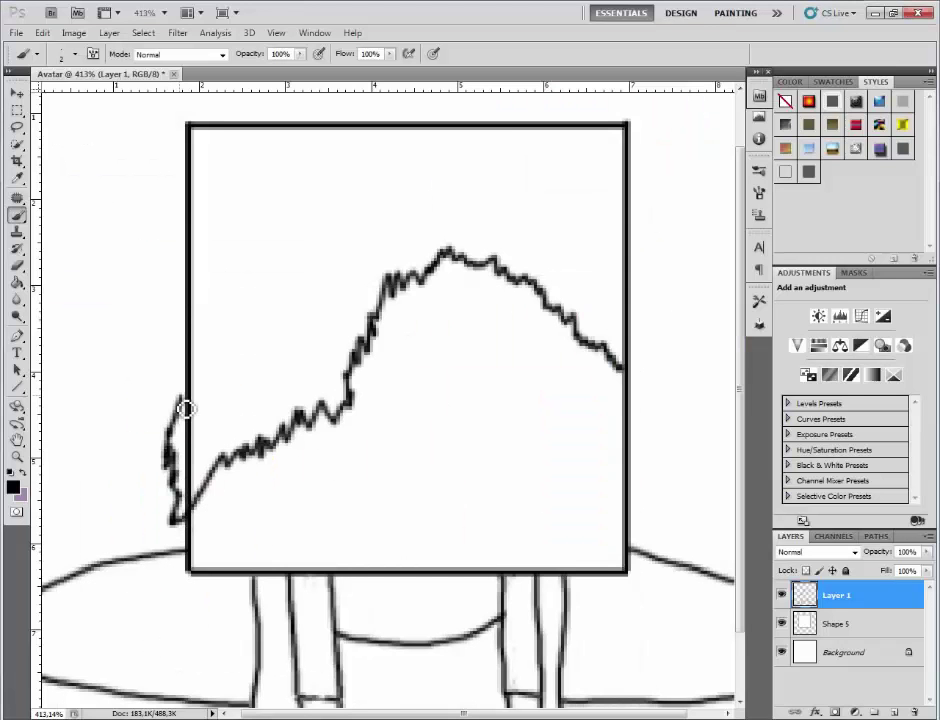
key("ctrl+z")
left_click_drag(180, 520, 178, 322)
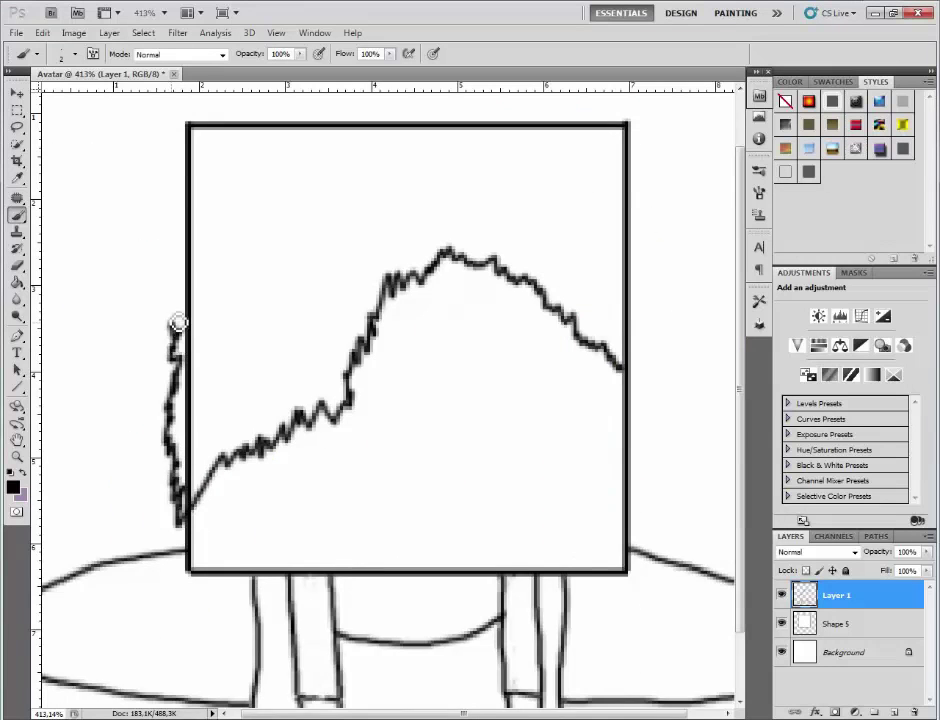
scroll(178, 325, "up", 2)
mouse_move(180, 385)
left_mouse_down()
mouse_move(171, 262)
mouse_move(181, 198)
mouse_move(241, 185)
left_mouse_up()
key("ctrl+z")
mouse_move(176, 197)
left_mouse_down()
mouse_move(247, 174)
mouse_move(640, 187)
left_mouse_up()
mouse_move(643, 301)
left_mouse_down()
mouse_move(653, 373)
mouse_move(641, 420)
left_mouse_up()
Set the foreground colour to white and paint over the head square's left edge from the fringe up to the top corner.
key("z")
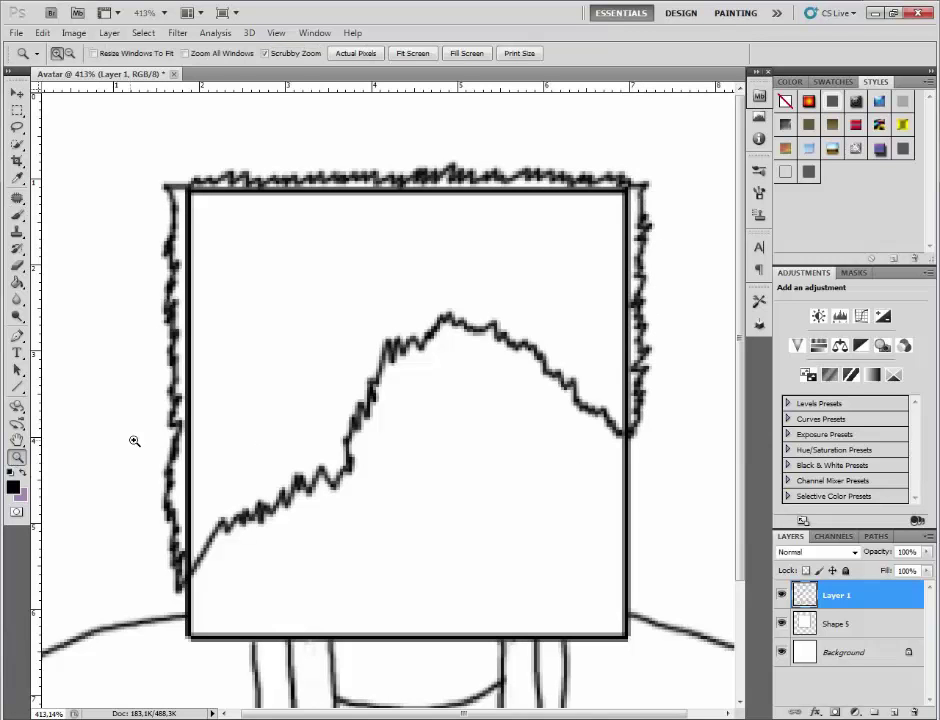
left_click(130, 440)
left_click(18, 217)
left_click(13, 487)
left_click(100, 264)
left_click(436, 254)
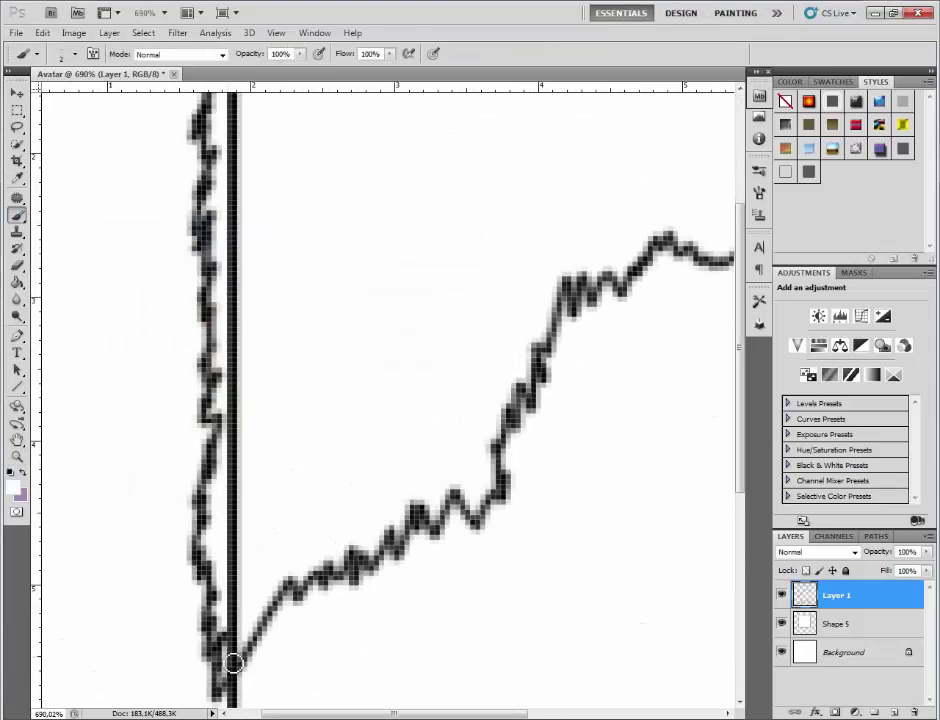
mouse_move(235, 662)
left_mouse_down()
mouse_move(243, 548)
mouse_move(227, 589)
mouse_move(233, 562)
mouse_move(250, 553)
mouse_move(231, 556)
mouse_move(240, 518)
mouse_move(233, 475)
mouse_move(242, 512)
mouse_move(235, 531)
mouse_move(231, 262)
left_mouse_up()
scroll(235, 630, "up", 1)
scroll(236, 618, "up", 1)
scroll(243, 548, "up", 1)
scroll(231, 520, "up", 1)
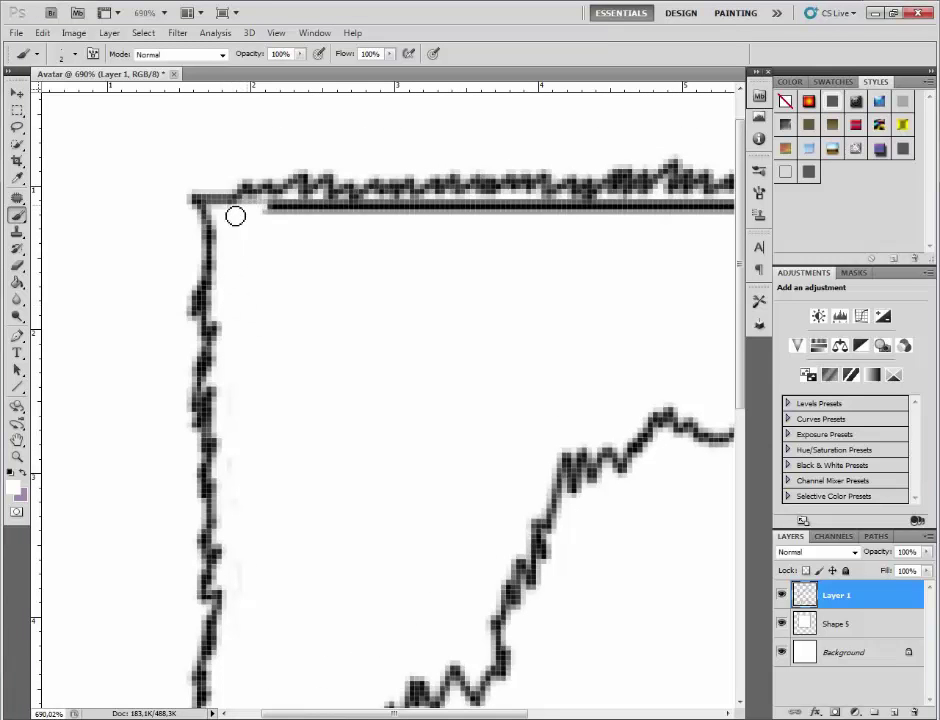
Paint over the head square's top edge and its right edge down to the fringe in white.
mouse_move(235, 216)
left_mouse_down()
mouse_move(270, 212)
mouse_move(262, 204)
mouse_move(329, 210)
mouse_move(308, 215)
mouse_move(399, 208)
mouse_move(391, 218)
mouse_move(514, 210)
left_mouse_up()
left_click_drag(388, 709, 466, 709)
mouse_move(315, 212)
left_mouse_down()
mouse_move(430, 204)
mouse_move(457, 216)
mouse_move(472, 206)
mouse_move(465, 189)
left_mouse_up()
left_click_drag(434, 712, 506, 710)
mouse_move(328, 208)
left_mouse_down()
mouse_move(497, 204)
mouse_move(584, 236)
mouse_move(574, 380)
mouse_move(581, 594)
mouse_move(573, 600)
left_mouse_up()
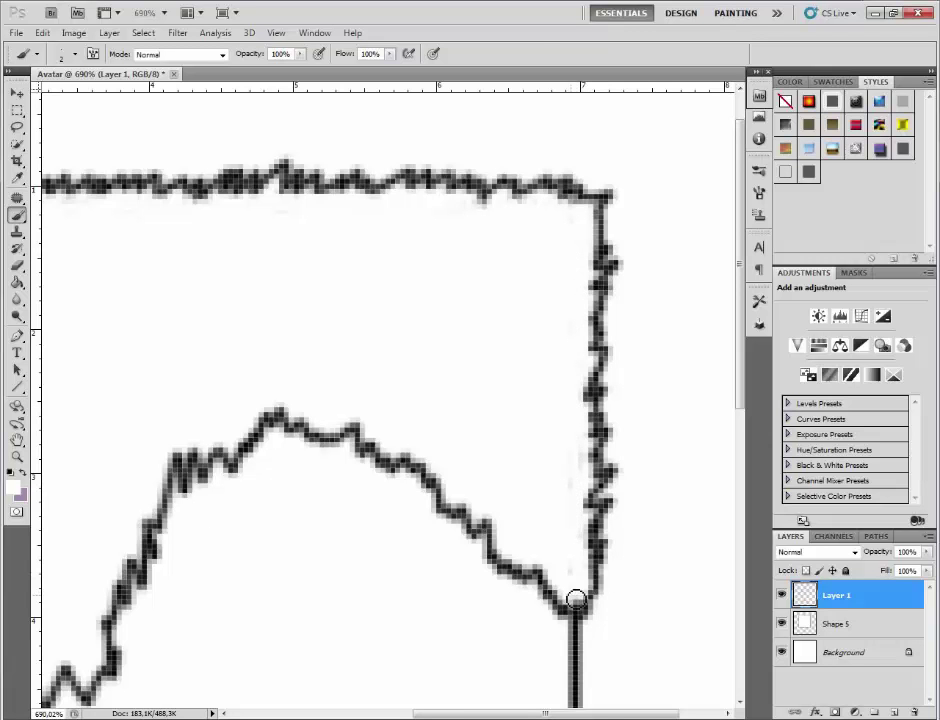
Set the foreground colour back to black and brush a gently arched lower eyelid line on the face under the fringe peak.
double_click(16, 457)
left_click(311, 451, "alt")
left_click(283, 539)
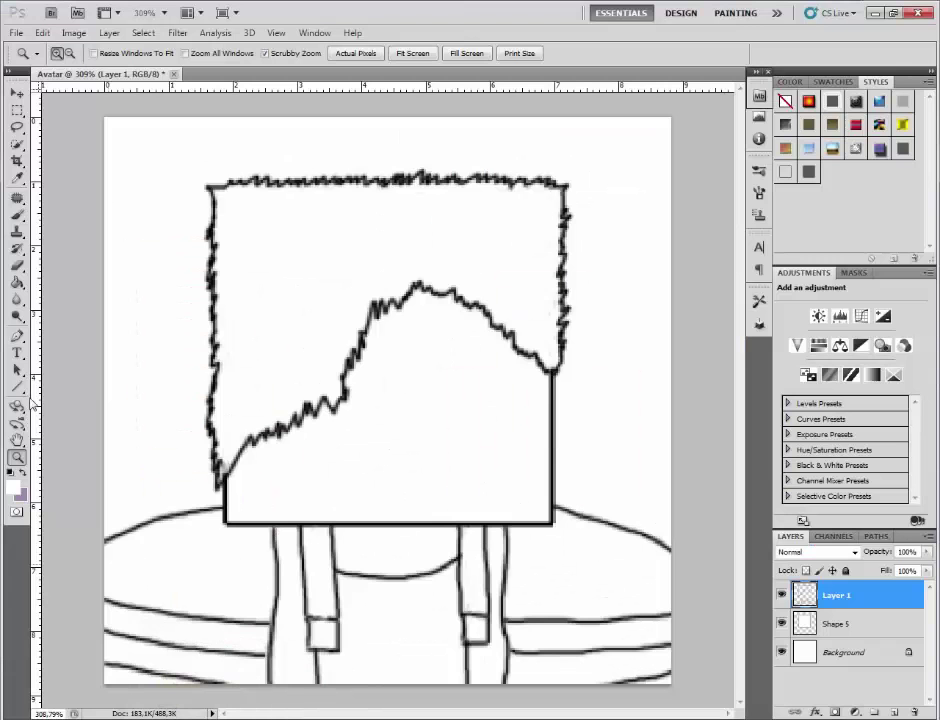
key("b")
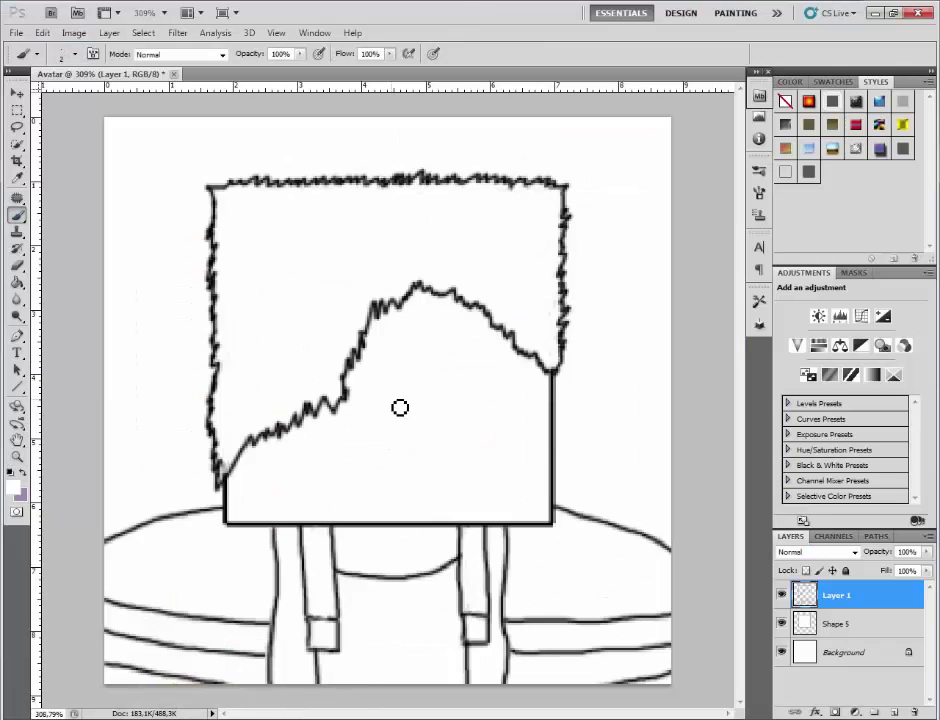
left_click(15, 487)
left_click(101, 446)
left_click(437, 256)
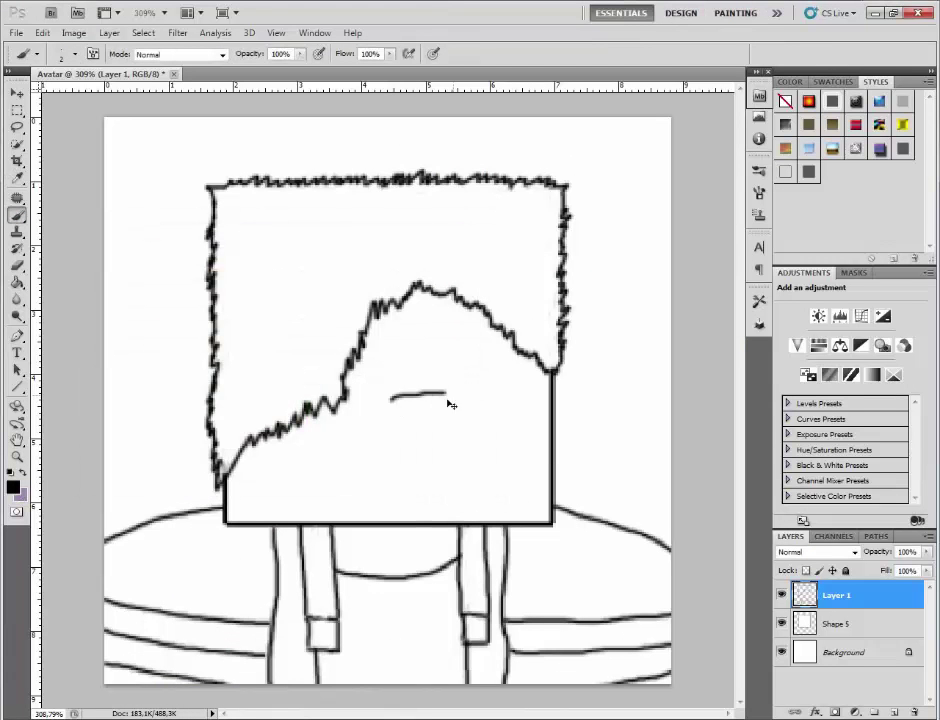
key("ctrl+z")
left_click_drag(389, 413, 504, 415)
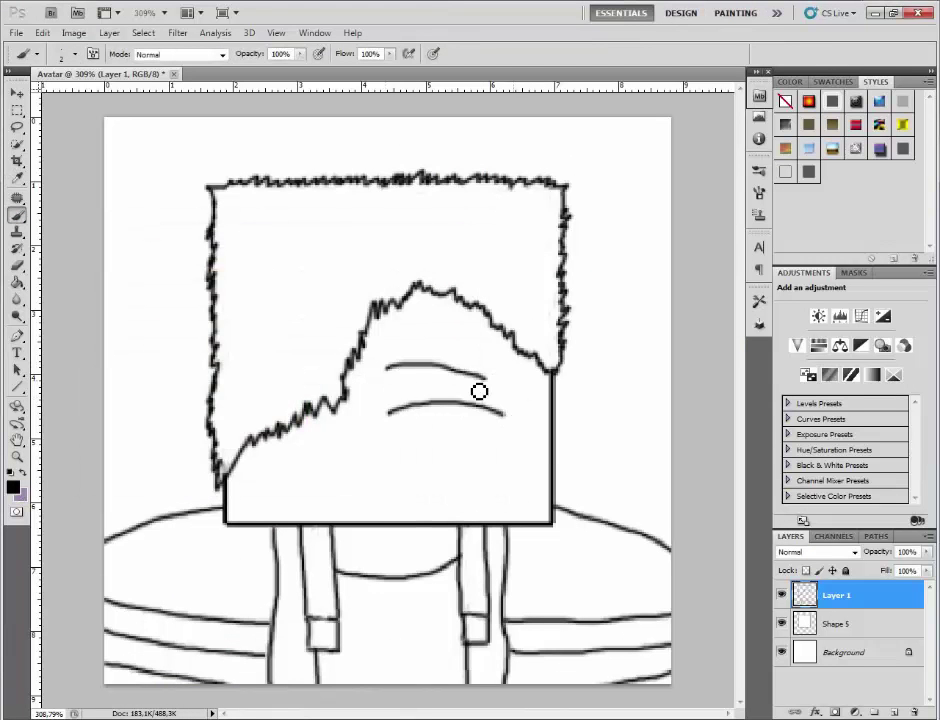
left_click_drag(484, 377, 481, 408)
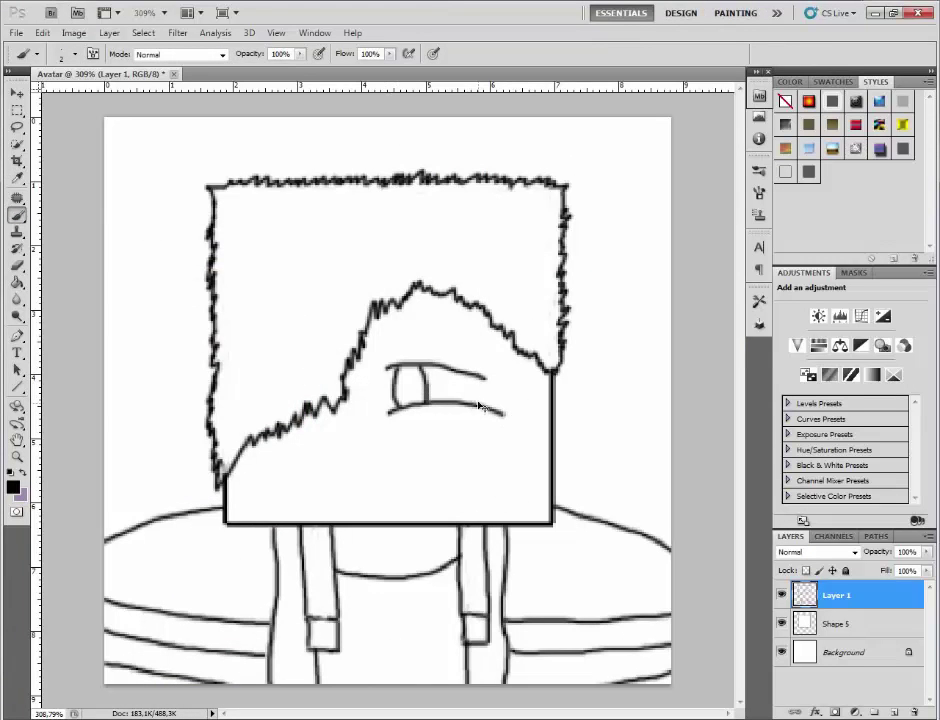
key("ctrl+alt+z")
key("ctrl+alt+z")
key("ctrl+alt+z")
Brush the eye's domed top and curved iris above the eyelid line, and a wide smiling mouth with two inner teeth lines.
mouse_move(405, 405)
left_mouse_down()
mouse_move(422, 369)
mouse_move(489, 409)
left_mouse_up()
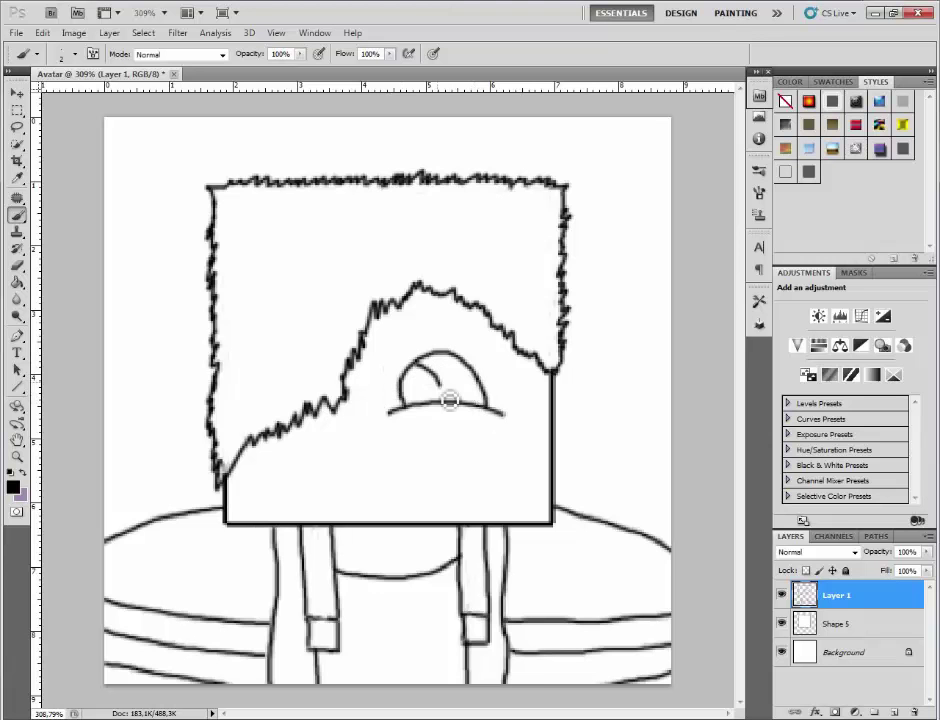
left_click_drag(333, 473, 493, 461)
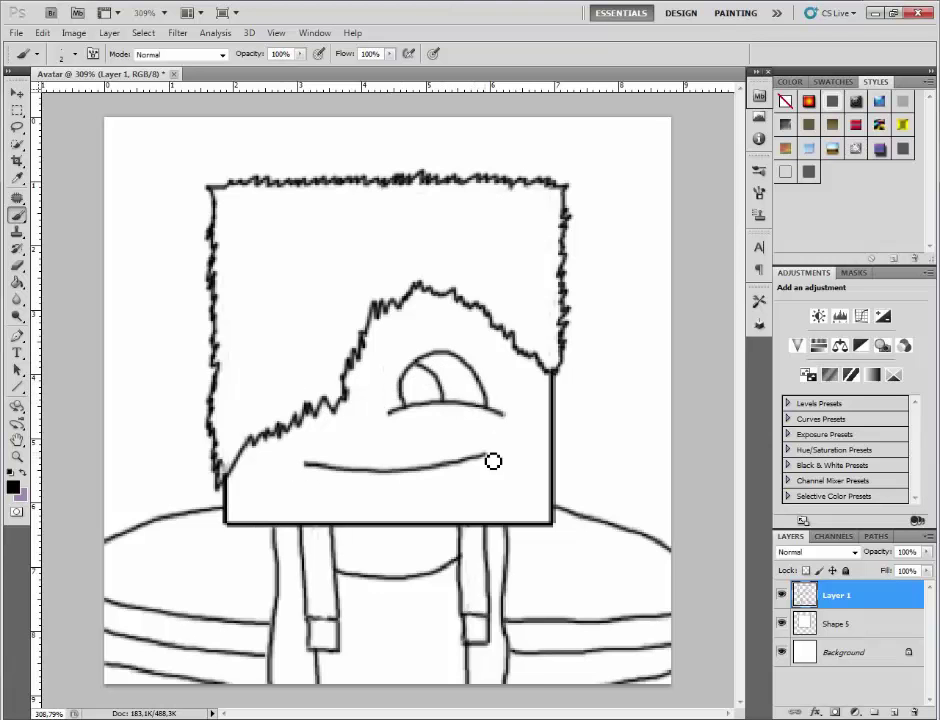
left_click_drag(355, 496, 455, 490)
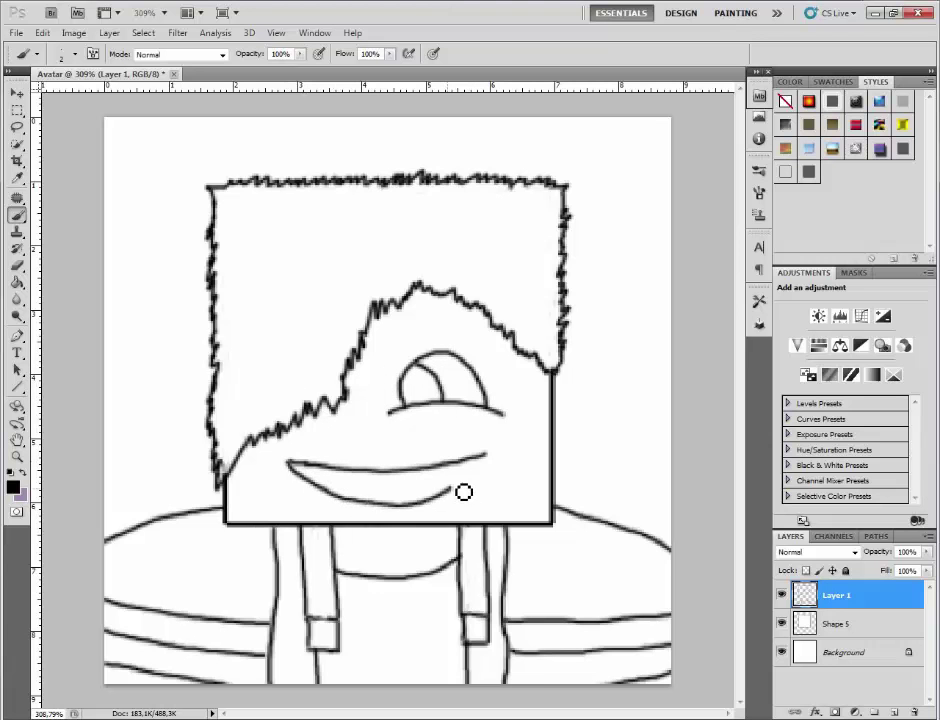
left_click_drag(316, 489, 448, 500)
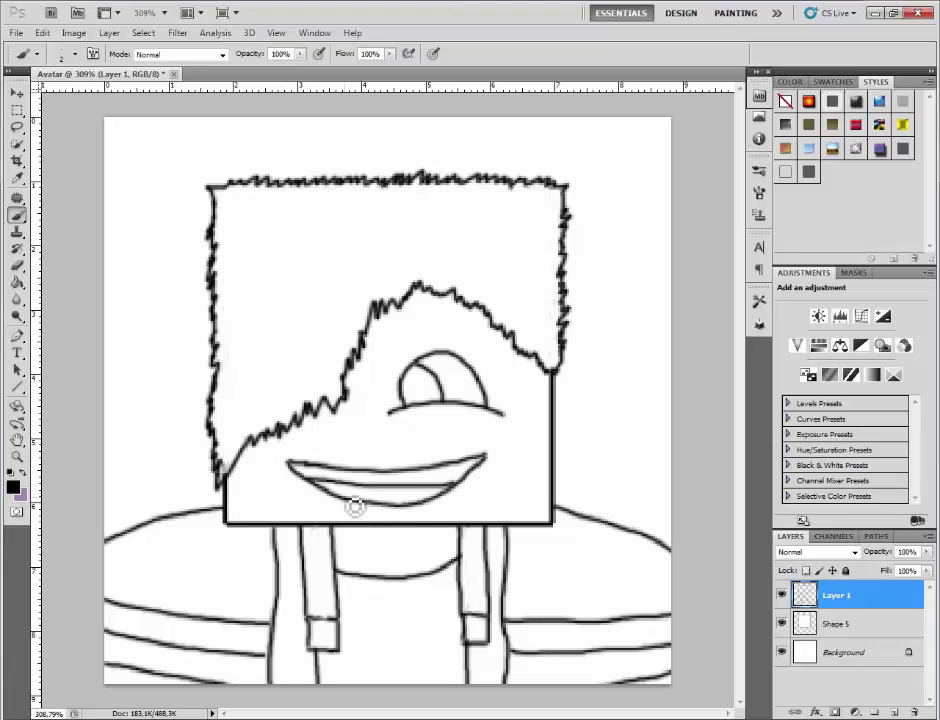
key("ctrl+z")
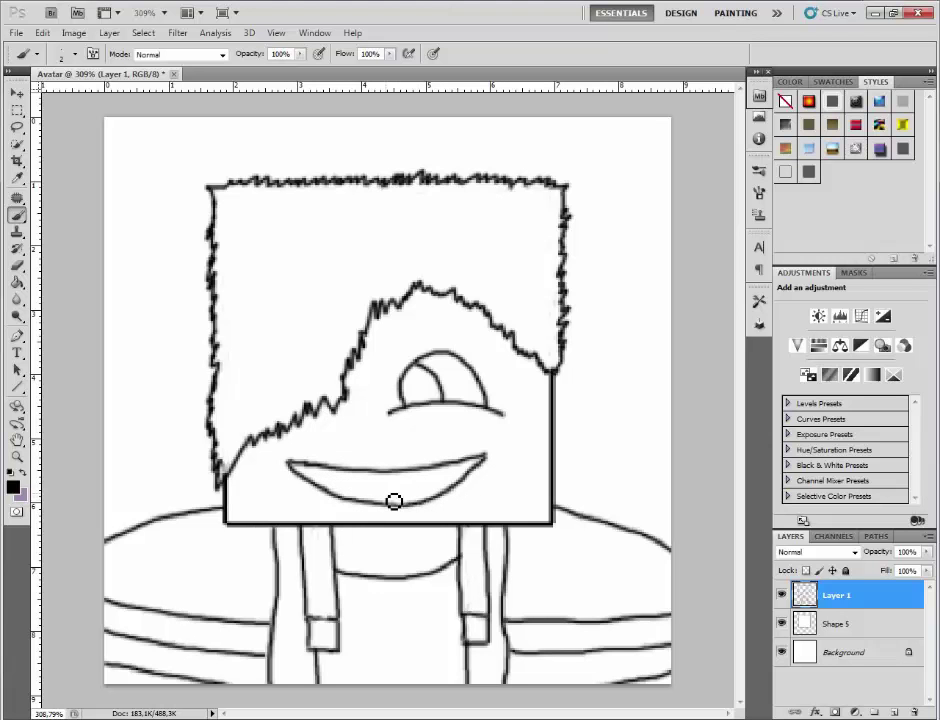
mouse_move(298, 470)
left_mouse_down()
mouse_move(355, 489)
mouse_move(458, 487)
left_mouse_up()
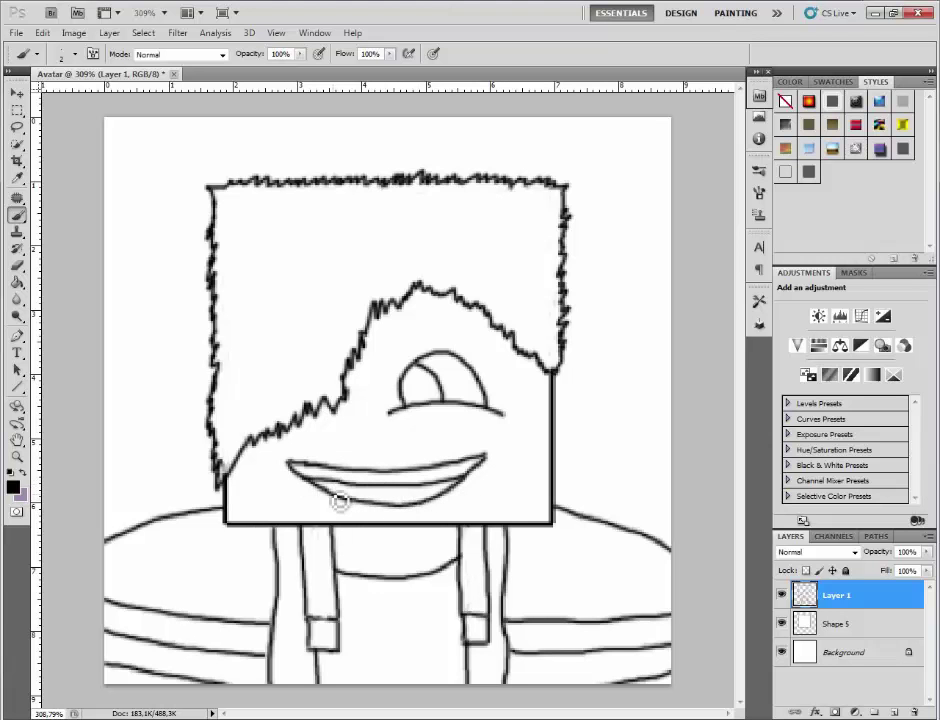
left_click_drag(339, 496, 444, 494)
Paint white with a 1 px brush between the mouth's lower teeth line and lower lip to separate them.
left_click(17, 457)
mouse_move(328, 531)
left_mouse_down()
mouse_move(388, 543)
mouse_move(373, 708)
mouse_move(414, 701)
left_mouse_up()
left_click(17, 215)
left_click(13, 487)
left_click_drag(149, 413, 98, 262)
left_click(436, 253)
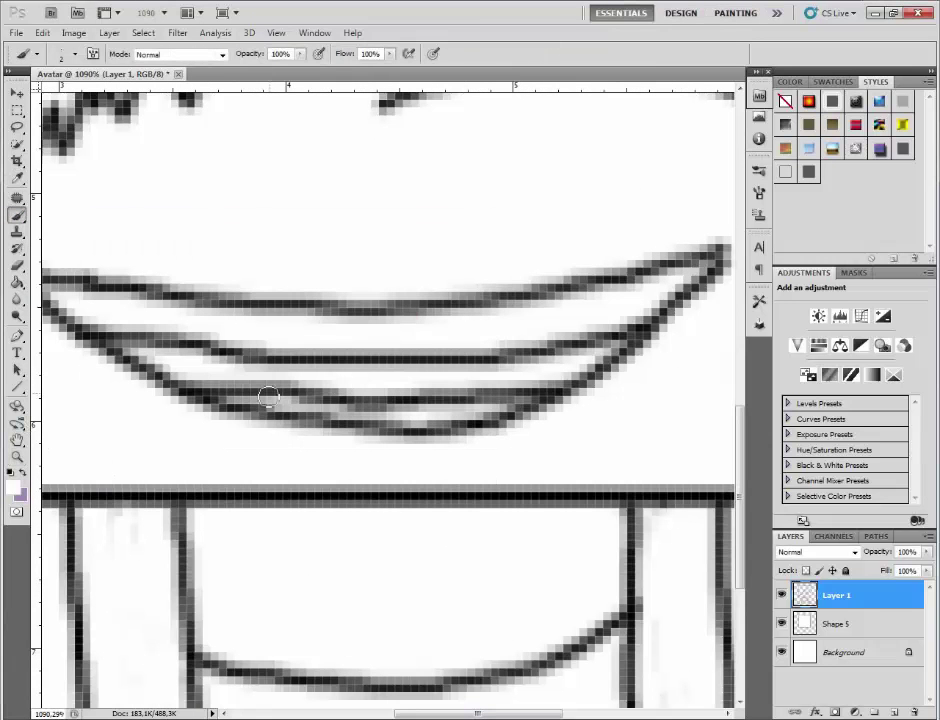
left_click(75, 54)
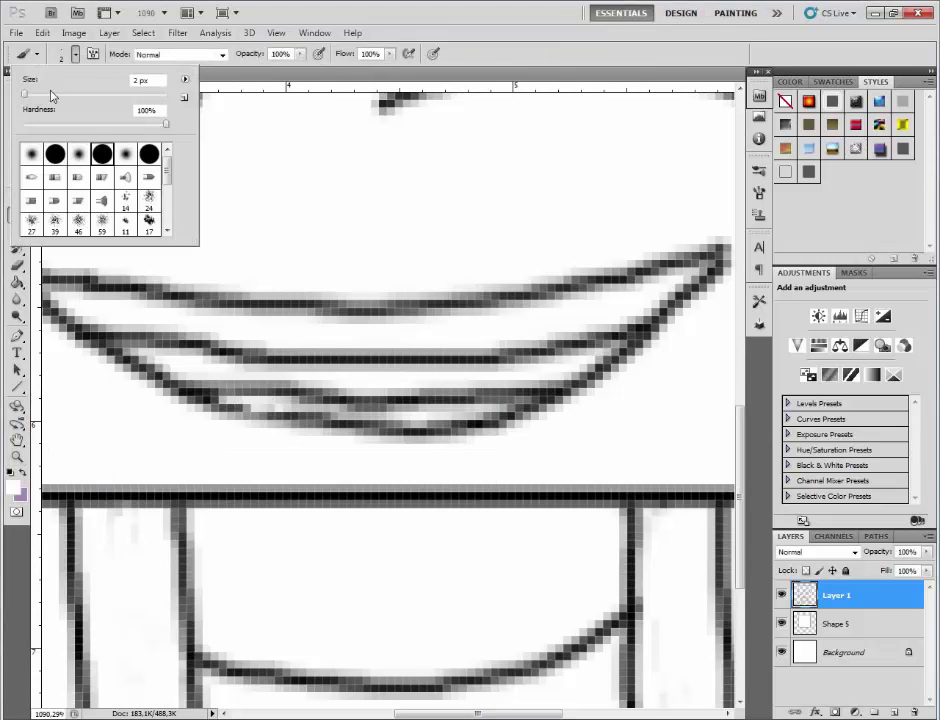
left_click(254, 273)
mouse_move(224, 398)
left_mouse_down()
mouse_move(204, 395)
mouse_move(362, 423)
mouse_move(254, 398)
mouse_move(430, 422)
mouse_move(435, 406)
left_mouse_up()
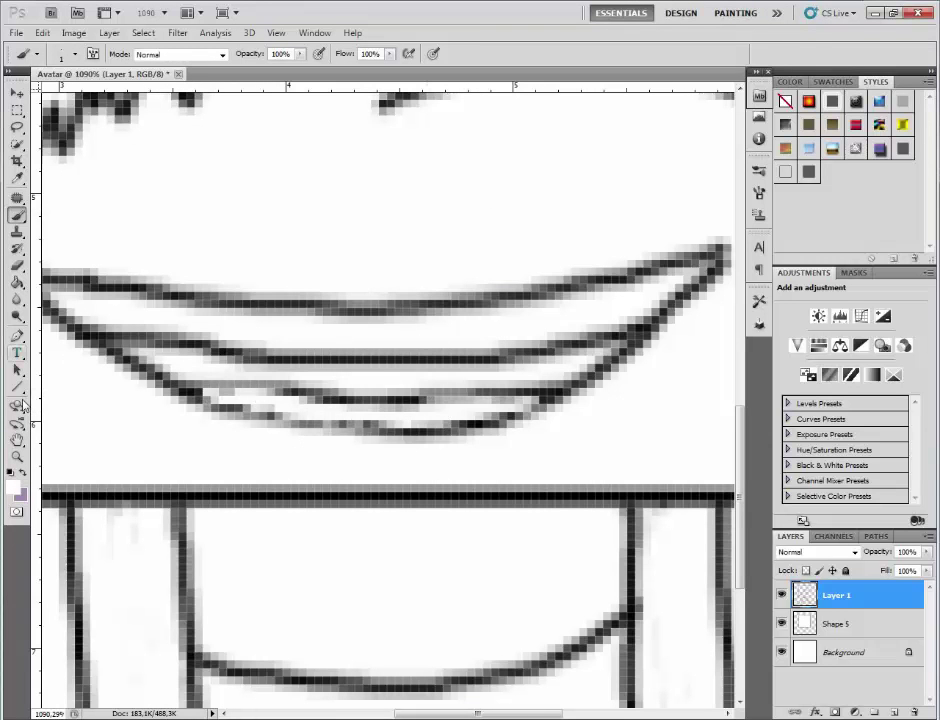
Set the foreground colour to black and redraw the left part of the mouth's lower lip line.
left_click(13, 487)
left_click(100, 447)
left_click(456, 253)
mouse_move(212, 409)
left_mouse_down()
mouse_move(338, 440)
mouse_move(380, 438)
left_mouse_up()
Set the foreground colour to white and clean up the excess dark pixels around the mouth's lower lip line.
left_click(13, 487)
left_click(100, 263)
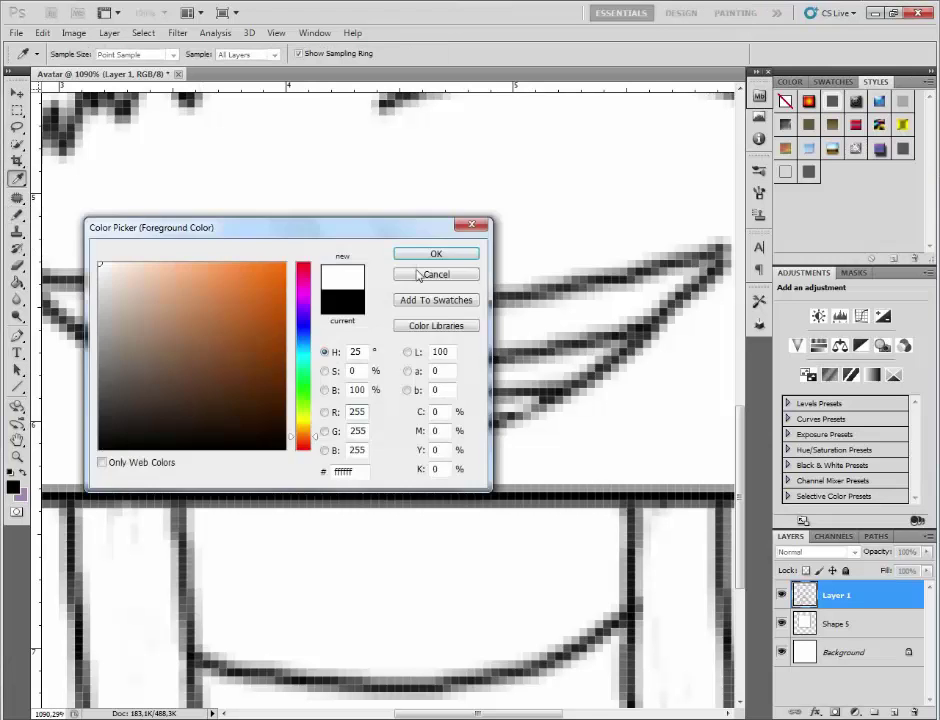
left_click(436, 254)
left_click_drag(376, 443, 463, 440)
mouse_move(284, 439)
left_mouse_down()
mouse_move(369, 439)
mouse_move(283, 440)
mouse_move(214, 394)
left_mouse_up()
mouse_move(368, 423)
left_mouse_down()
mouse_move(436, 416)
mouse_move(376, 430)
left_mouse_up()
Set the foreground colour to black and use the Brush tool to fill the gaps in the lower lip and lower teeth line.
left_click(22, 456)
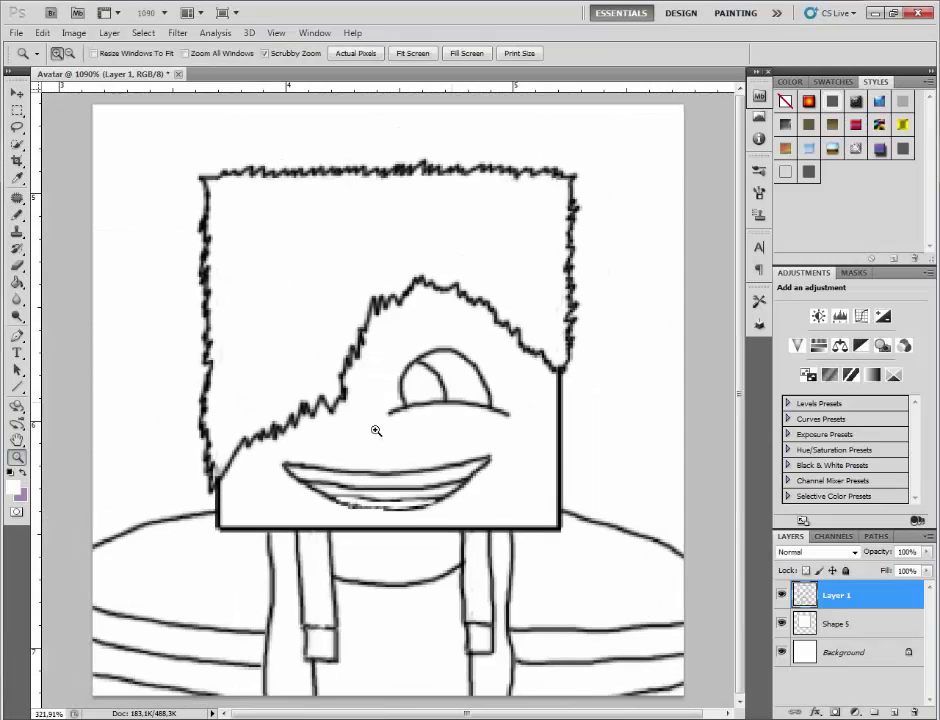
left_click_drag(213, 423, 298, 422)
left_click(13, 487)
left_click(100, 449)
left_click(447, 257)
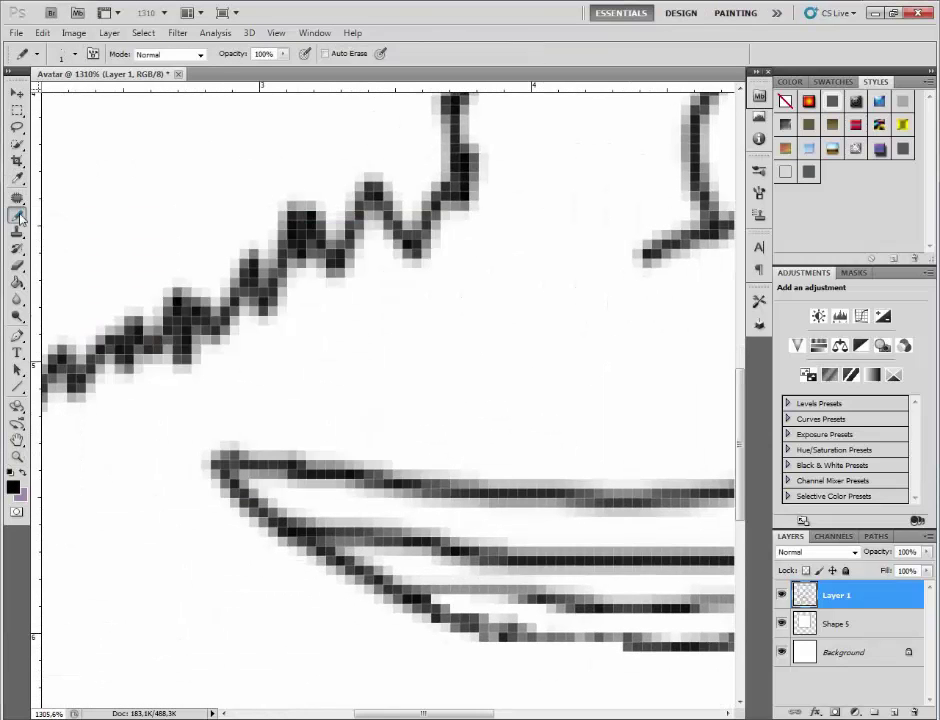
right_click(19, 216)
left_click(70, 214)
left_click_drag(401, 714, 434, 714)
left_click_drag(262, 592, 278, 592)
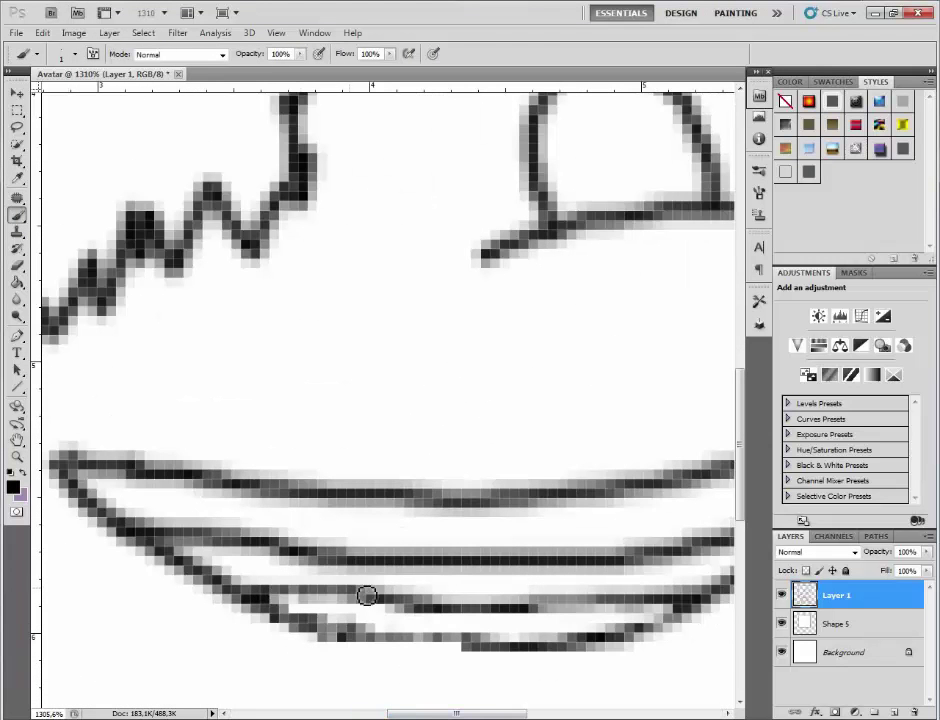
left_click_drag(334, 644, 462, 643)
left_click_drag(354, 594, 279, 593)
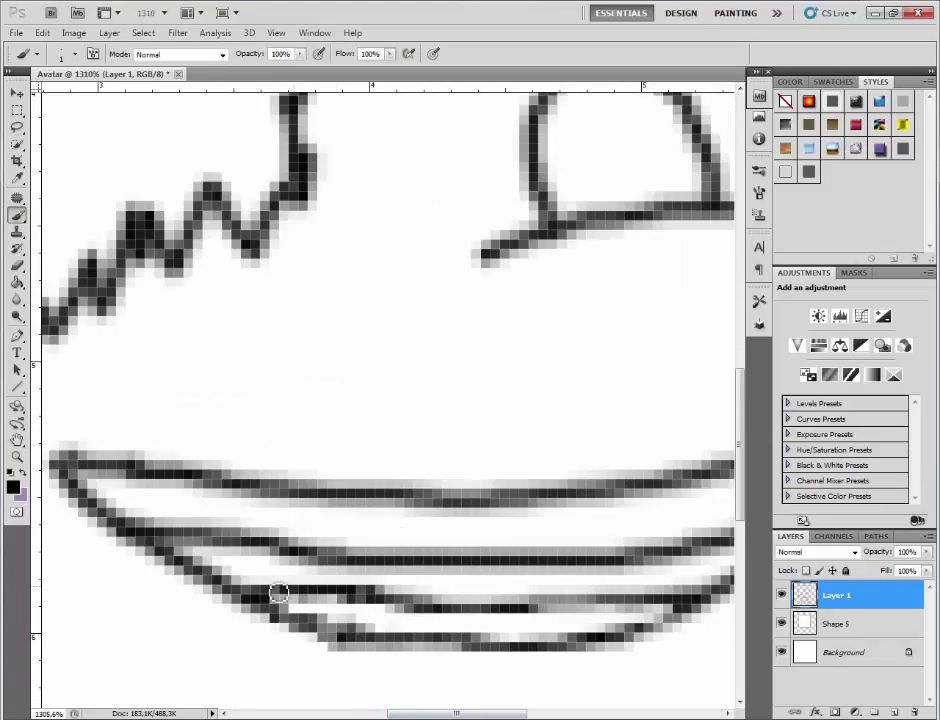
left_click(17, 457)
mouse_move(371, 451)
left_mouse_down()
mouse_move(264, 479)
mouse_move(319, 483)
left_mouse_up()
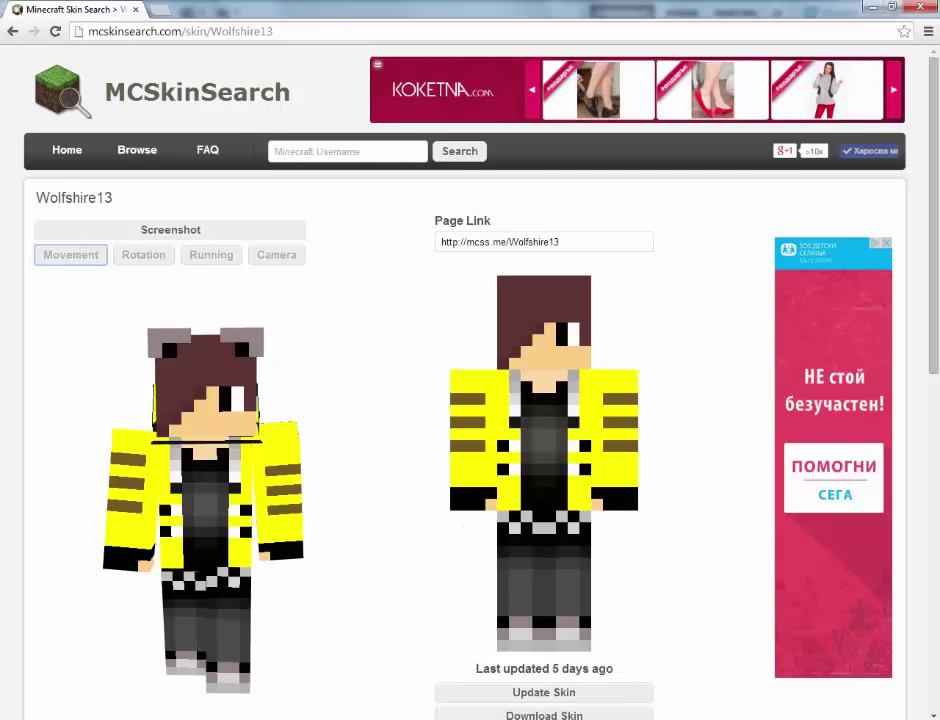
Capture the head and upper body of the 3D skin preview with the Snipping Tool and save the snip as Capture.PNG.
key("super")
type("sni")
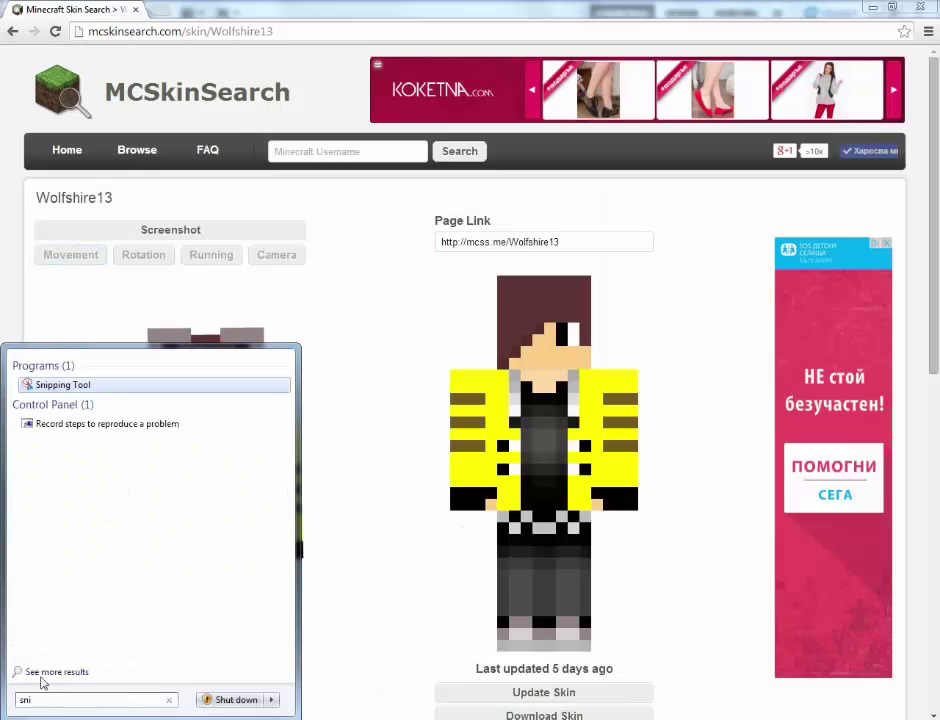
key("Return")
left_click_drag(109, 307, 313, 485)
left_click(38, 192)
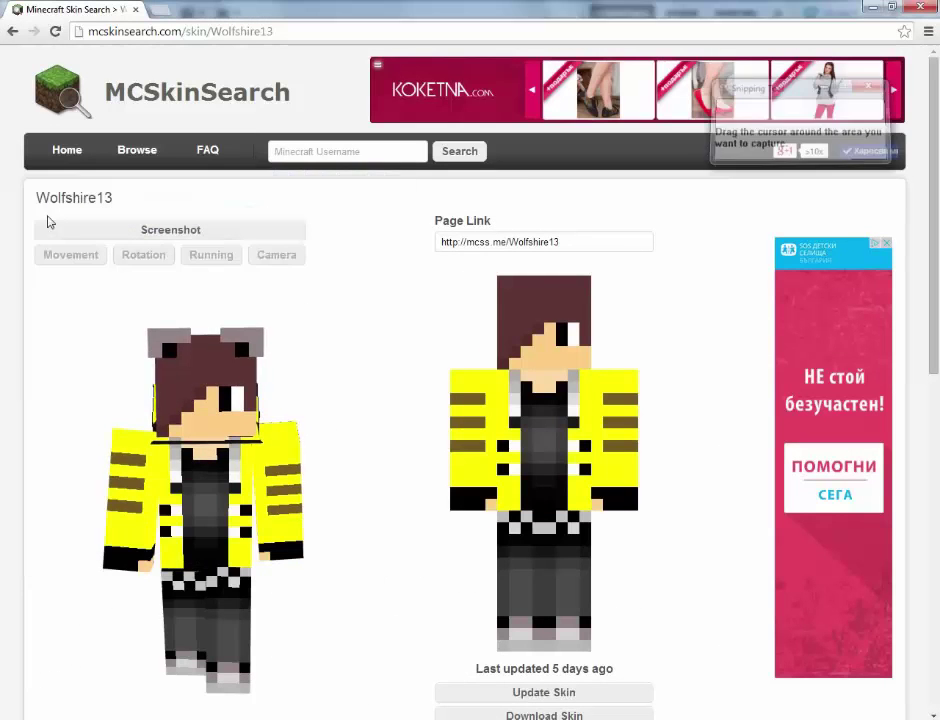
left_click_drag(70, 278, 337, 500)
left_click(63, 192)
left_click(359, 530)
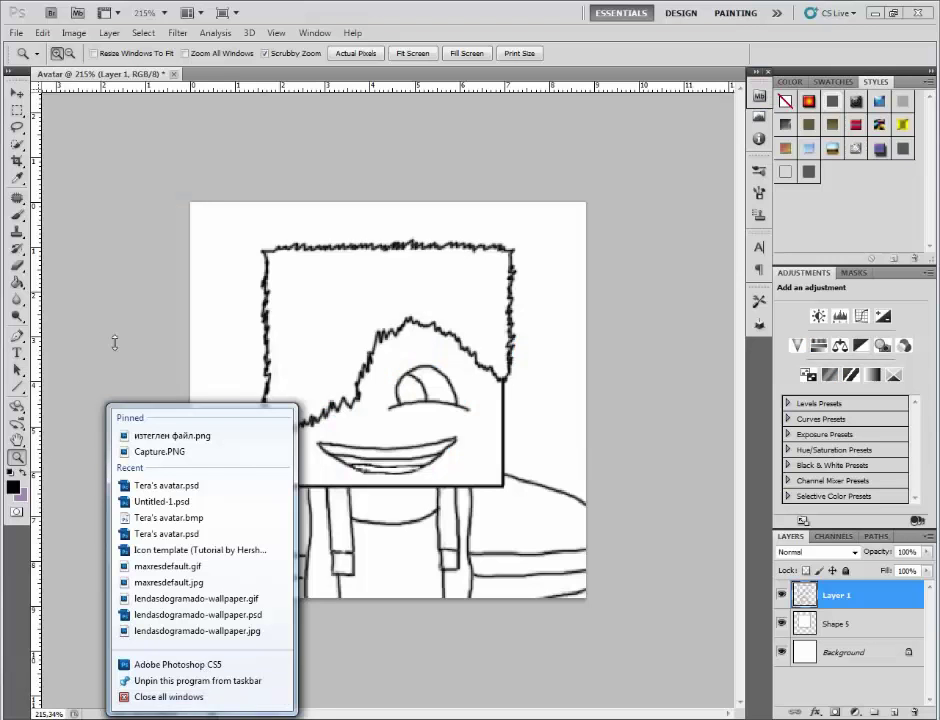
Open Capture.PNG in Photoshop as a colour reference.
left_click(17, 33)
left_click(60, 63)
scroll(600, 250, "down", 5)
left_click(596, 189)
left_click(709, 369)
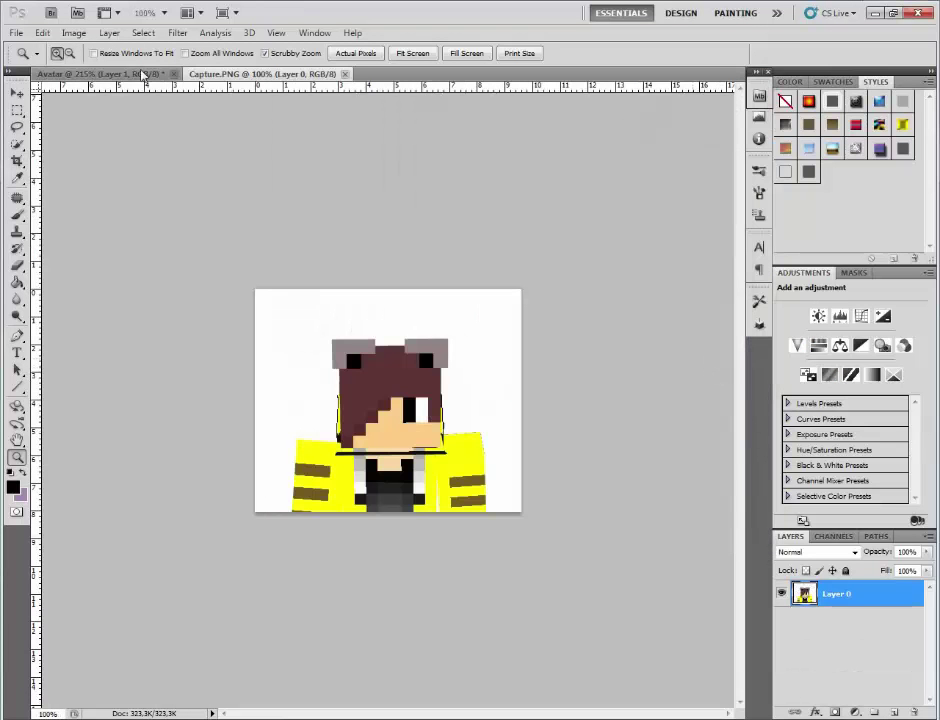
Sample the dark brown hair colour from Capture.PNG and fill the avatar's hair area with it using the Paint Bucket.
left_click(17, 178)
left_click(391, 368)
left_click(138, 74)
left_click(18, 282)
left_click(330, 315)
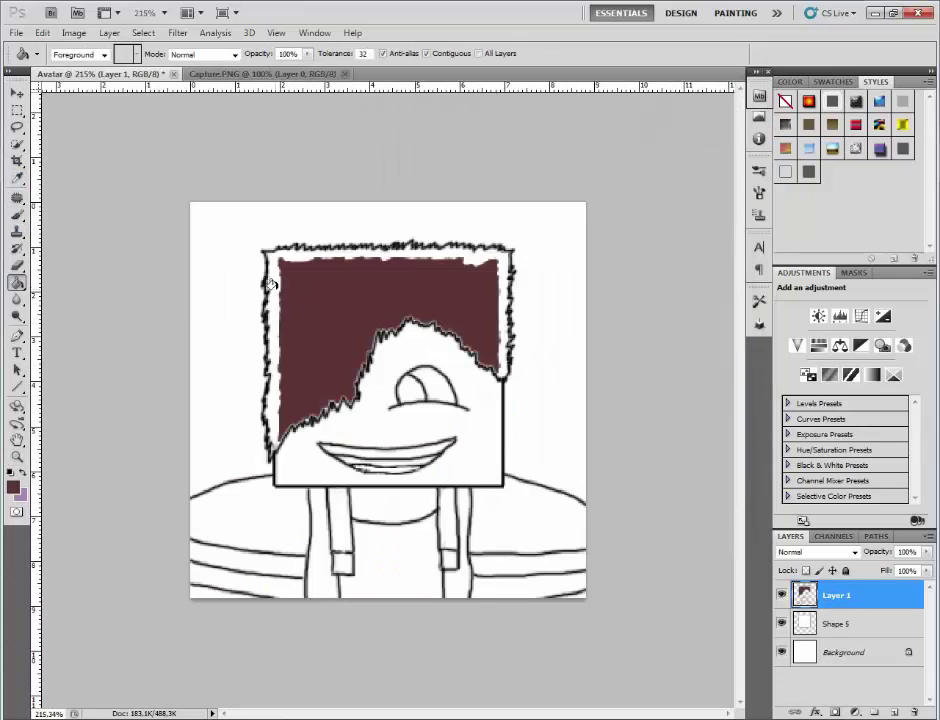
Fill the white border strips around the avatar's hair with the dark brown hair colour using the Paint Bucket.
left_click(275, 300)
left_click(17, 457)
left_click_drag(226, 293, 260, 302)
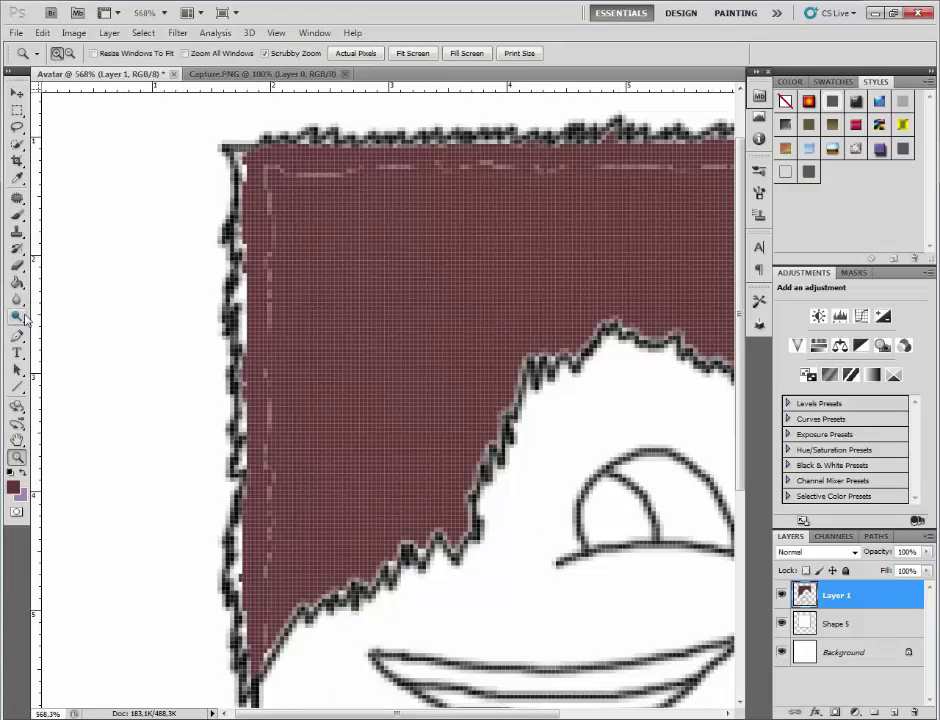
left_click(18, 283)
left_click(264, 309)
left_click(246, 314)
left_click(237, 290)
left_click(235, 296)
key("ctrl+z")
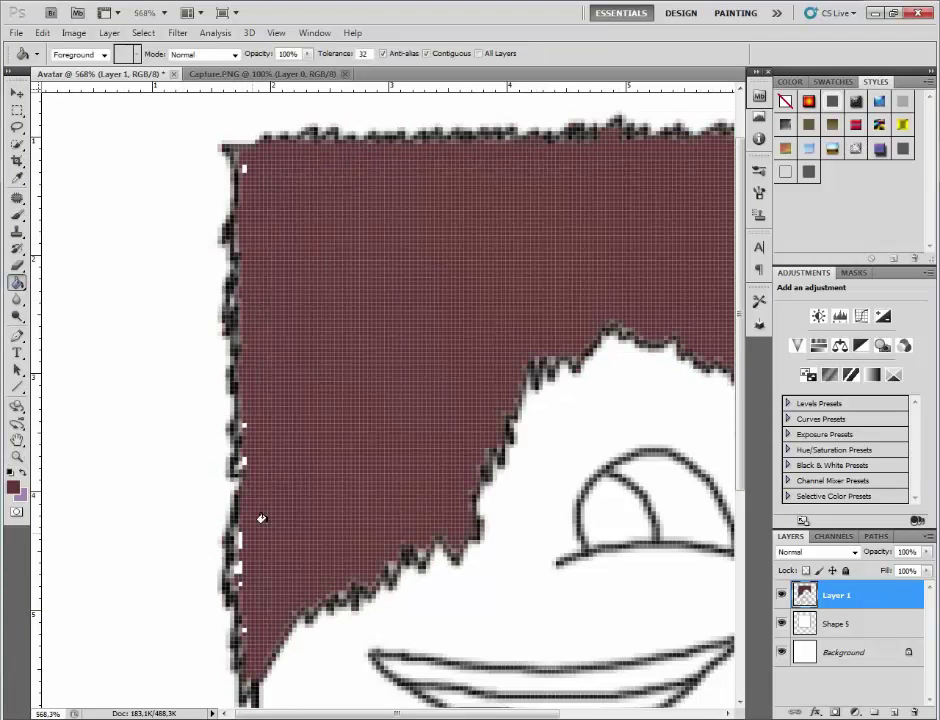
Fill the remaining white specks along the side edges of the hair with dark brown using the 1-pixel Pencil.
left_click(239, 541)
key("ctrl+z")
key("ctrl+z")
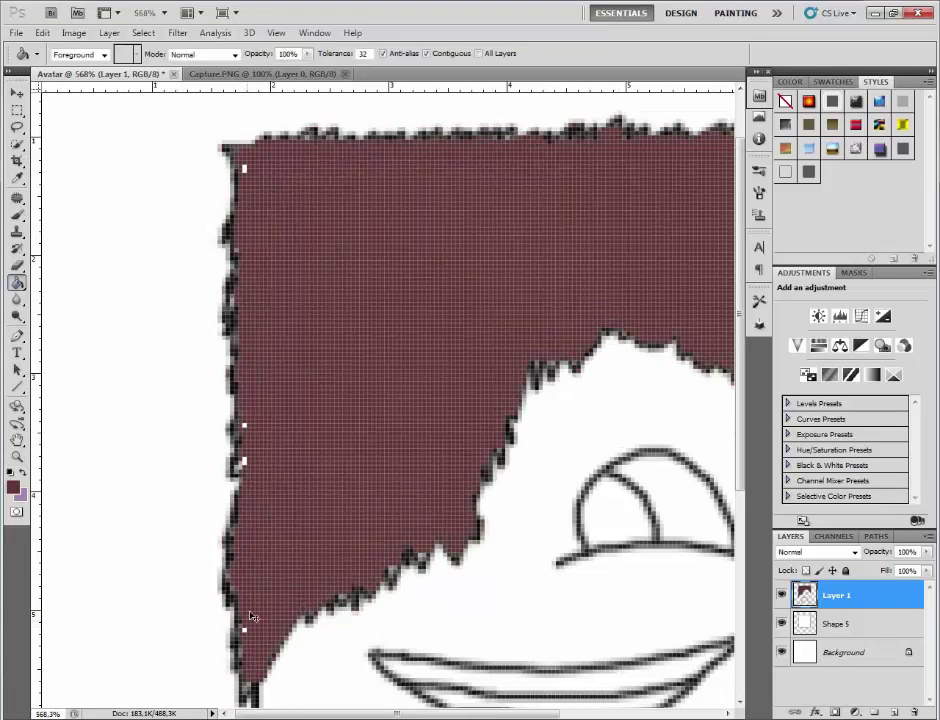
left_click(17, 216)
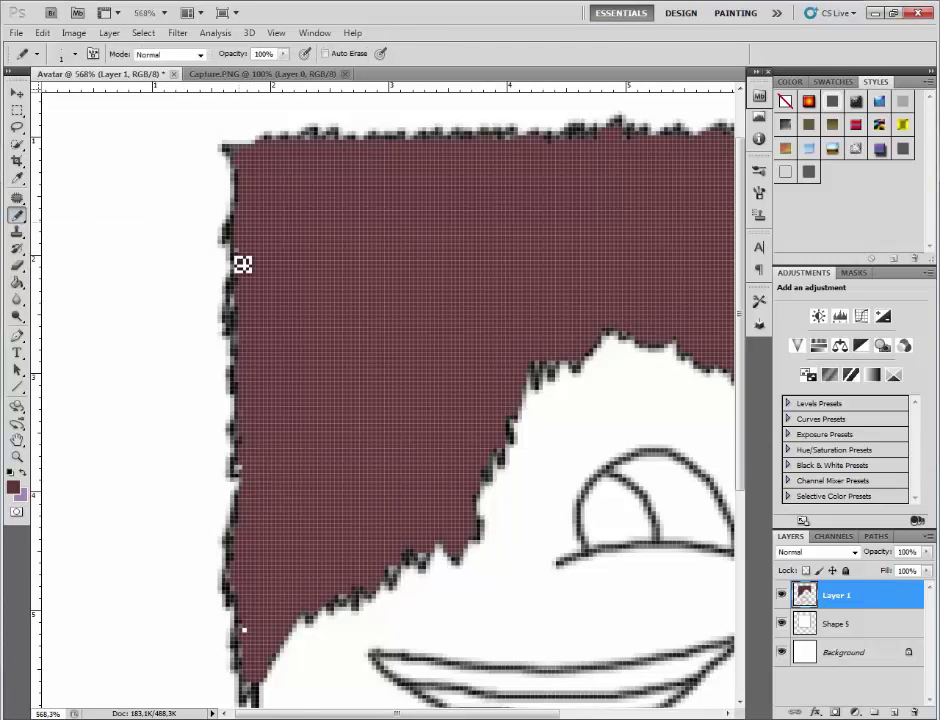
left_click_drag(300, 714, 390, 714)
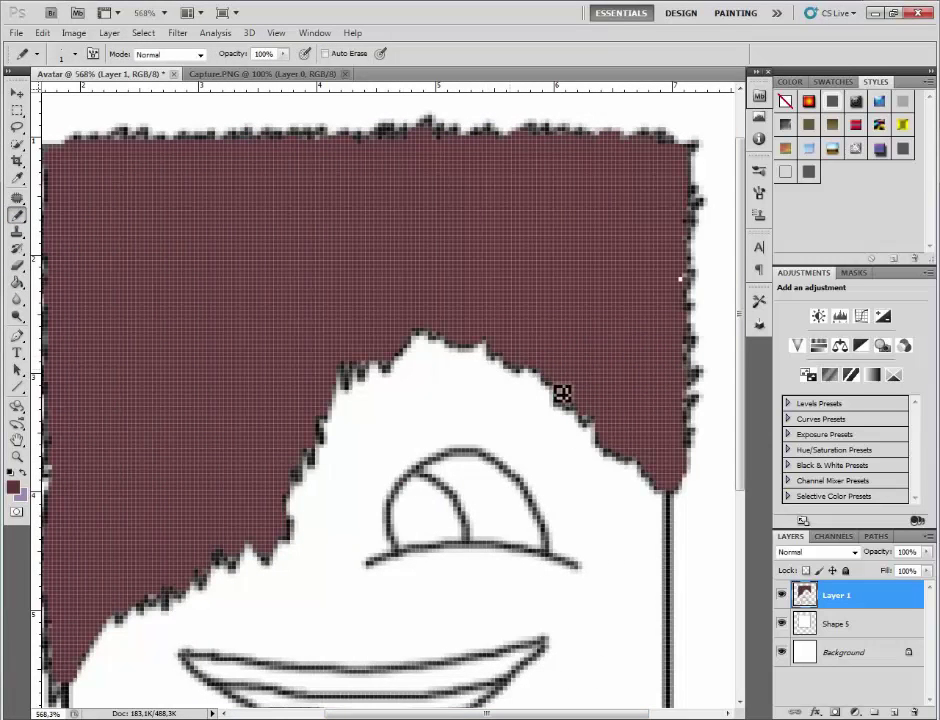
Set the foreground colour to black and retrace thin spots in the hair outline, including the lower left tip, with the 1-pixel Pencil.
scroll(573, 308, "up", 2)
key("d")
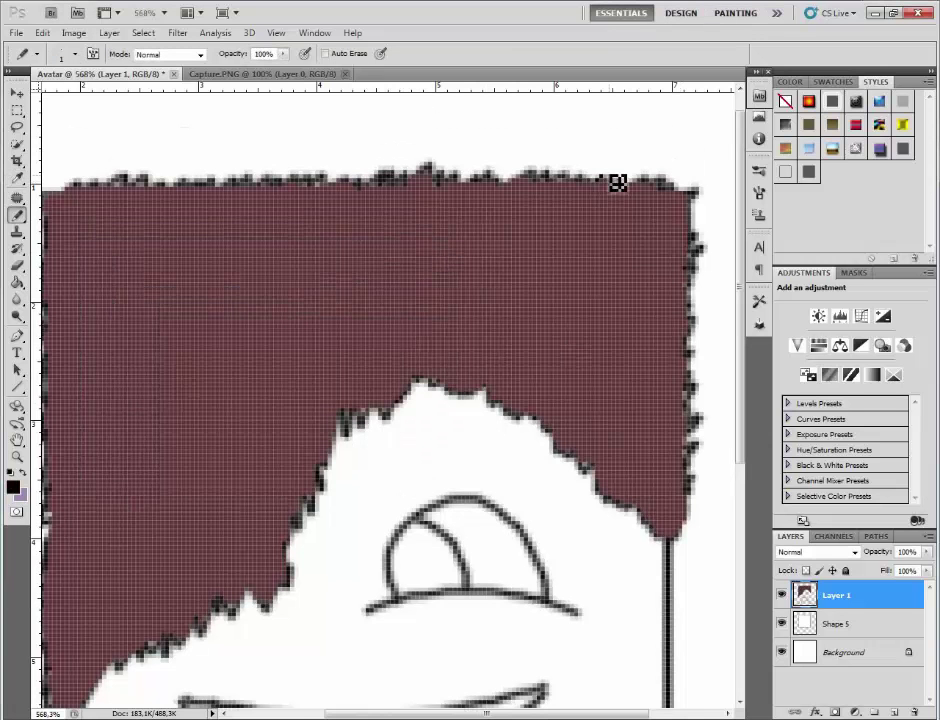
left_click_drag(618, 183, 627, 184)
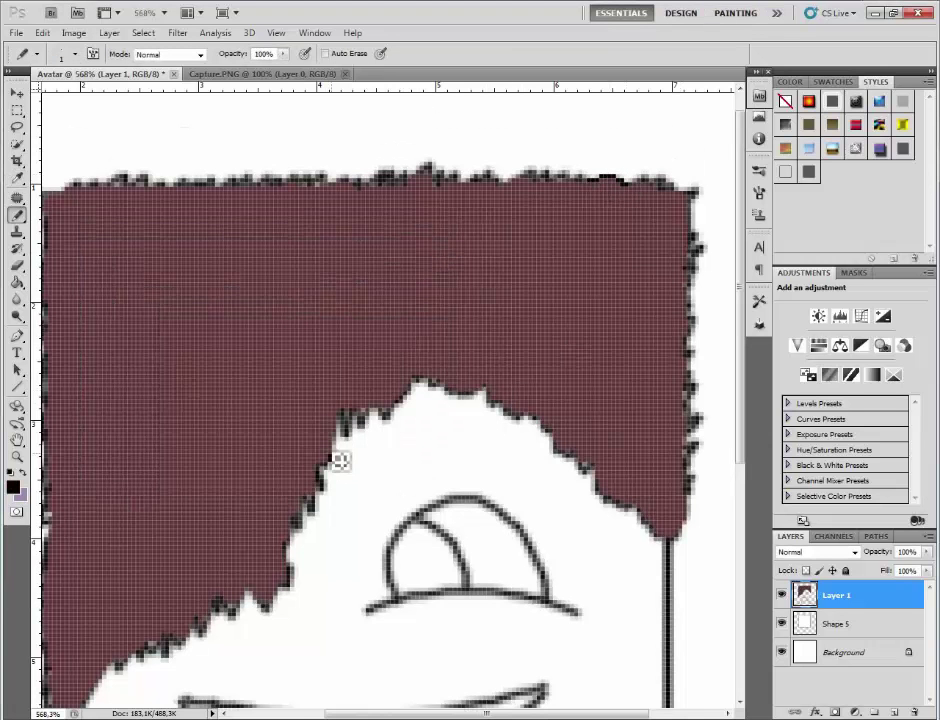
left_click_drag(472, 714, 379, 714)
scroll(300, 650, "down", 3)
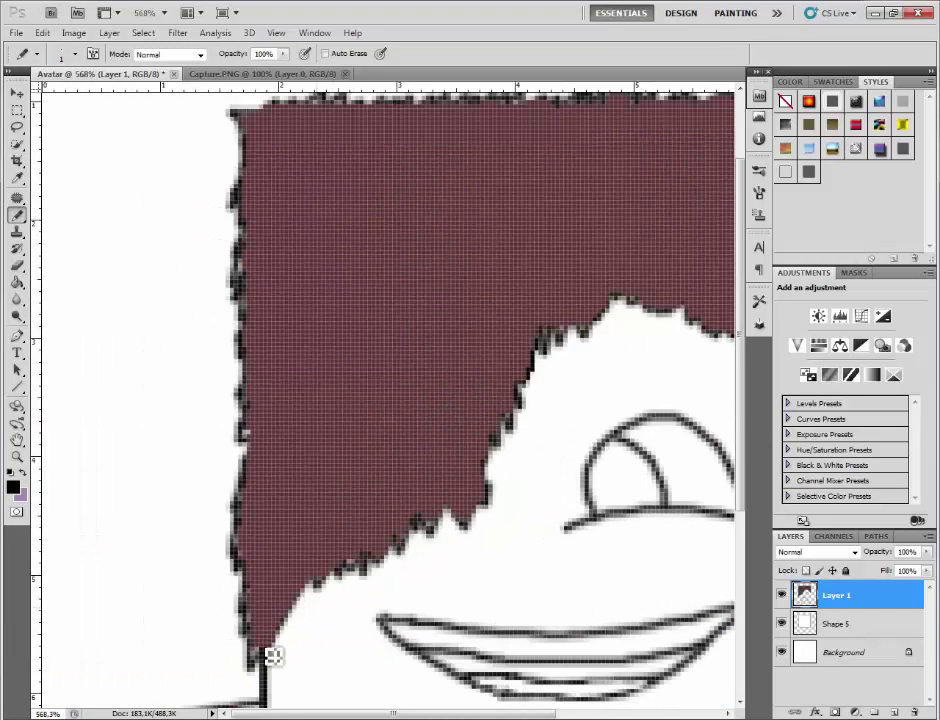
left_click_drag(271, 655, 325, 590)
Sample the light skin tone from the face in Capture.PNG.
left_click(15, 458)
left_click_drag(640, 408, 540, 386)
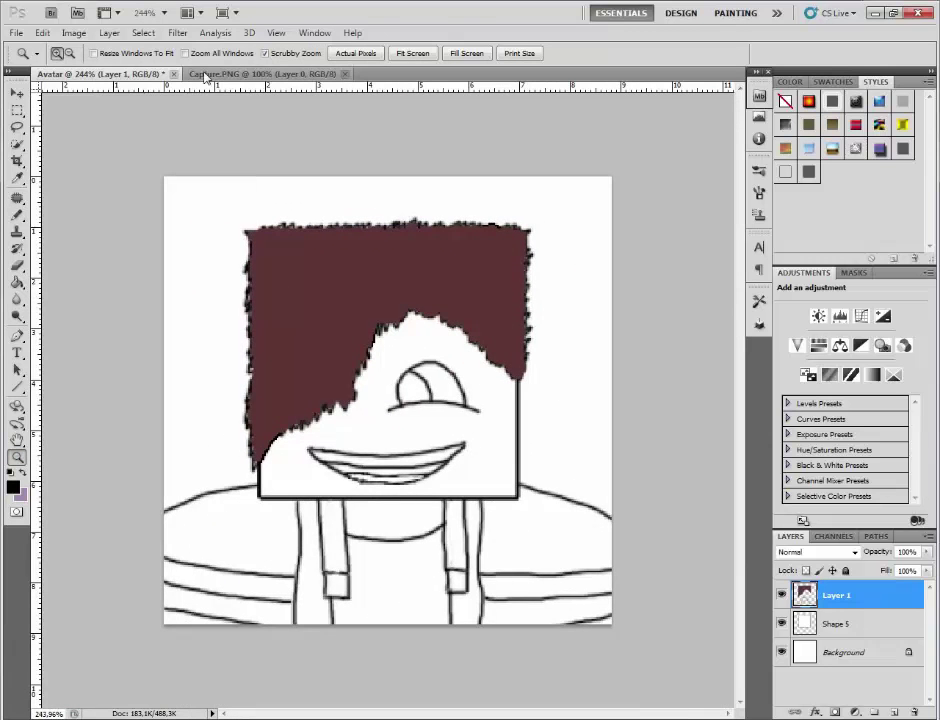
left_click(230, 74)
left_click(17, 178)
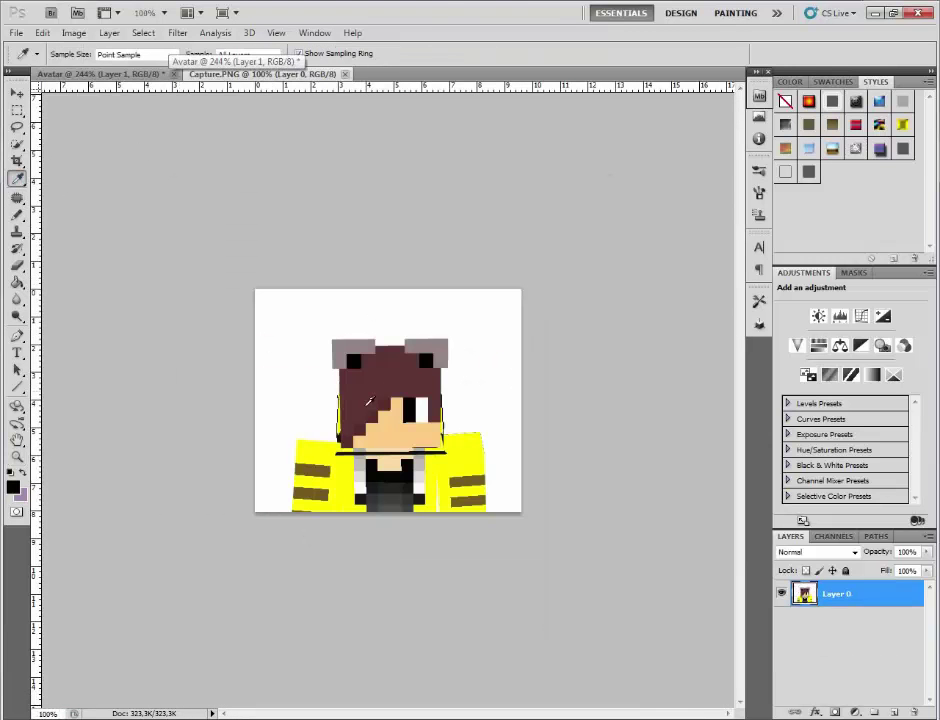
left_click(376, 426)
Merge Layer 1 with Shape 5 in the Avatar document and fill the face with the sampled skin tone.
left_click(17, 283)
left_click(138, 74)
left_click(356, 406)
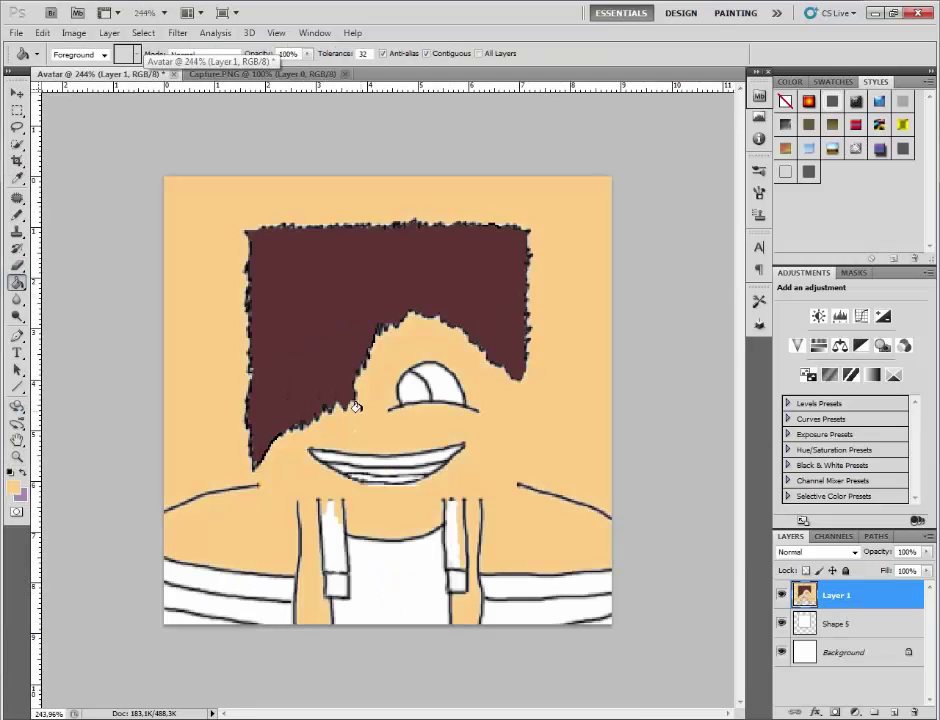
key("ctrl+z")
left_click(837, 625, "ctrl")
key("ctrl+e")
left_click(387, 429)
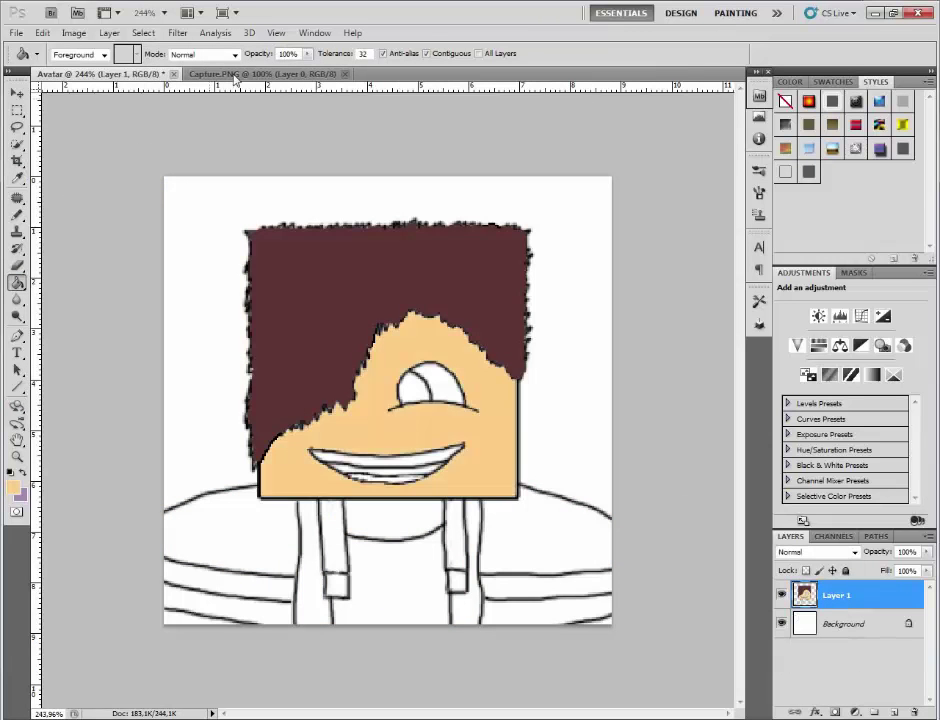
Choose a darker, less saturated tan as the foreground colour and refill the avatar's face with it.
left_click(232, 74)
left_click(140, 74)
left_click(220, 74)
left_click(17, 177)
left_click(13, 487)
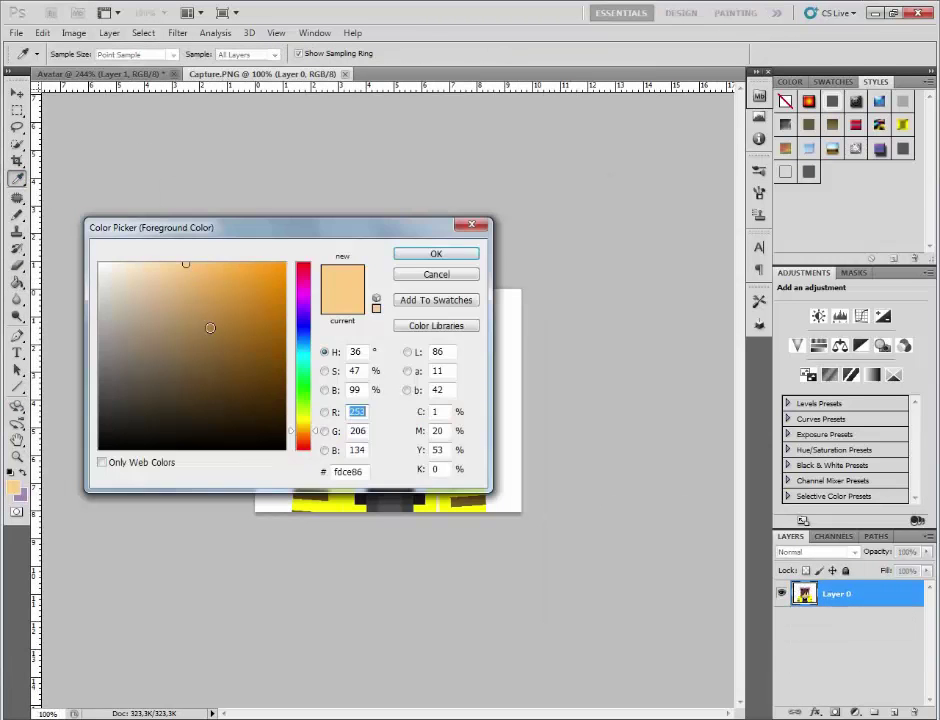
left_click_drag(174, 280, 168, 288)
left_click(425, 254)
left_click(110, 74)
left_click(17, 283)
left_click(386, 430)
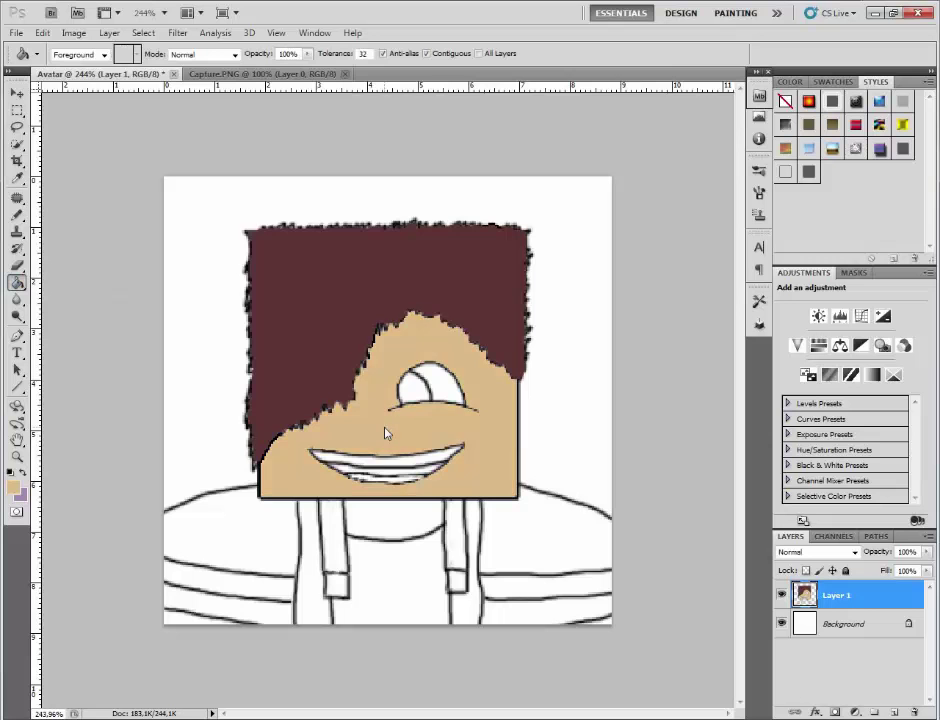
Shift the foreground hue to a pinker tan, undo the previous face fills and refill the face with it.
left_click(17, 177)
left_click(13, 487)
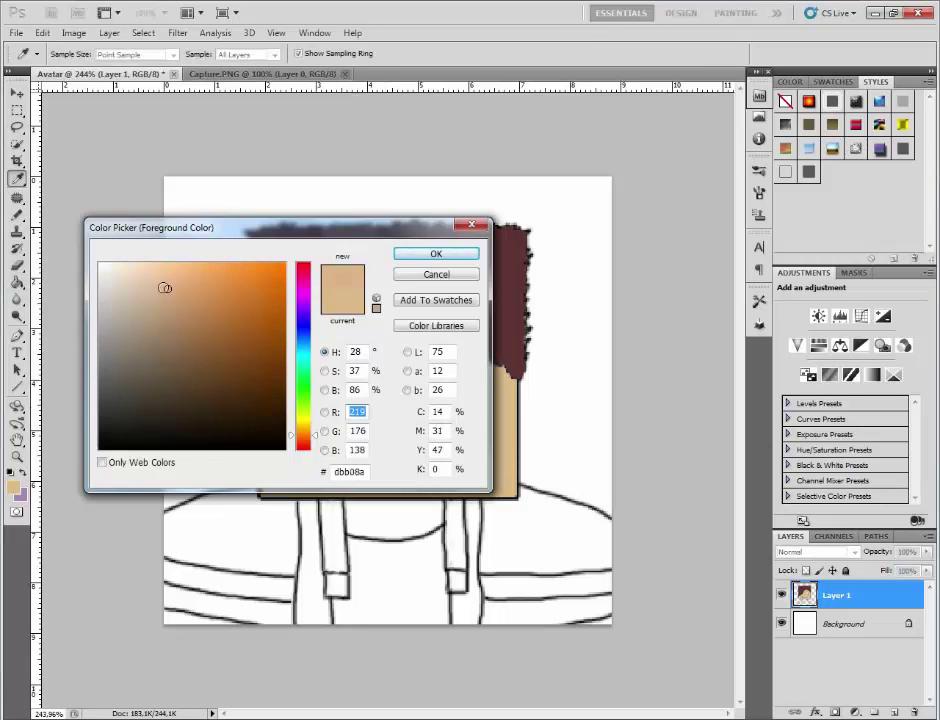
left_click_drag(311, 437, 311, 440)
left_click(436, 254)
left_click(17, 283)
left_click(392, 388)
key("ctrl+alt+z")
key("ctrl+alt+z")
key("ctrl+alt+z")
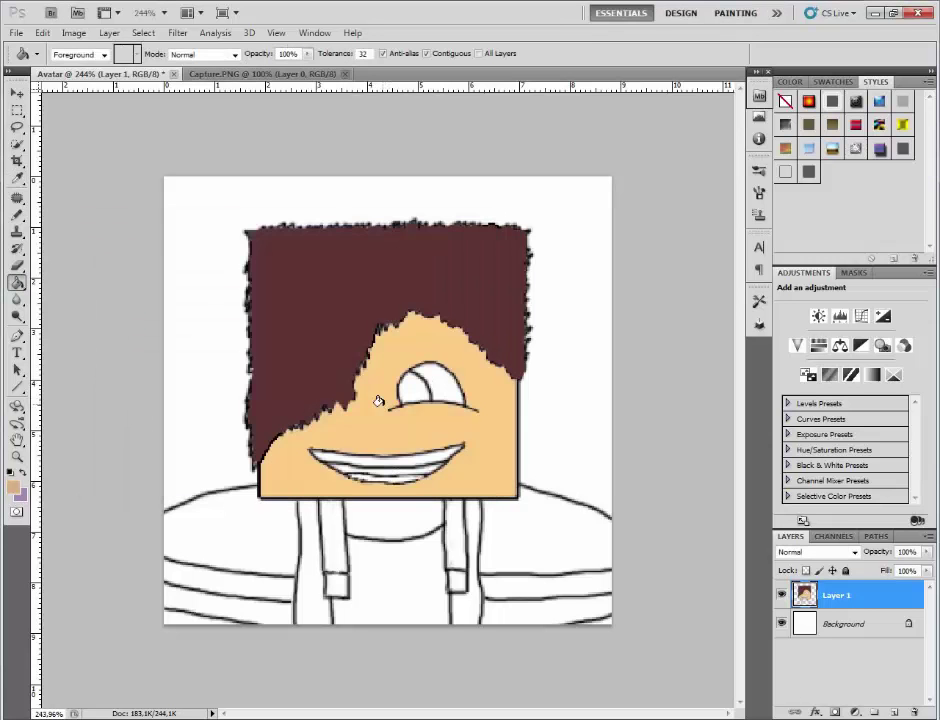
left_click(354, 433)
Set the foreground colour to black and fill the eye's pupil with the Paint Bucket.
left_click(260, 76)
left_click(102, 75)
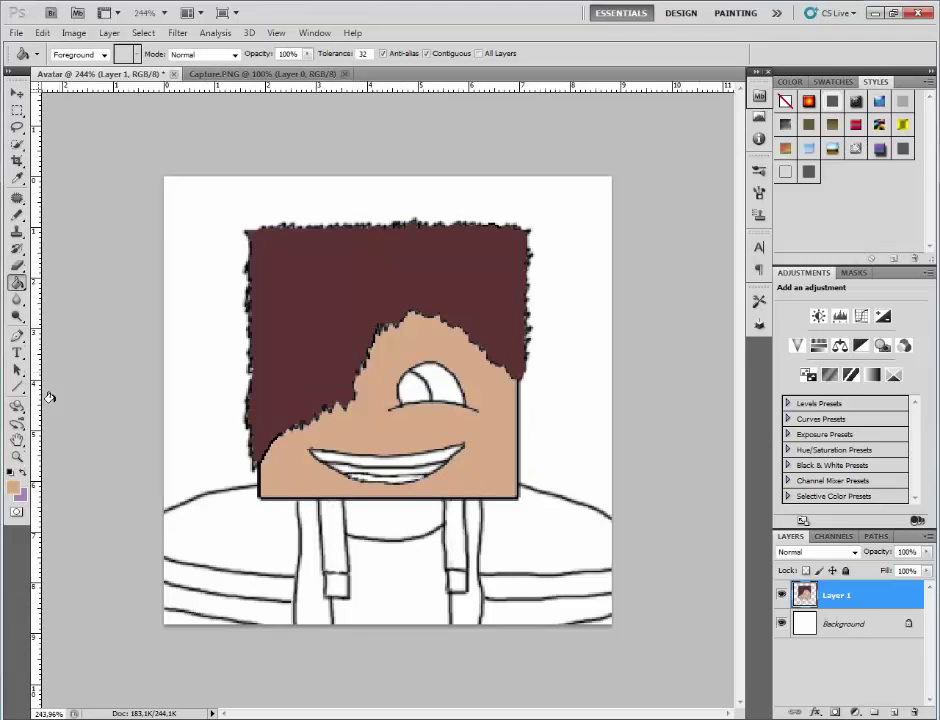
left_click(13, 487)
left_click(100, 447)
left_click(428, 253)
left_click(411, 388)
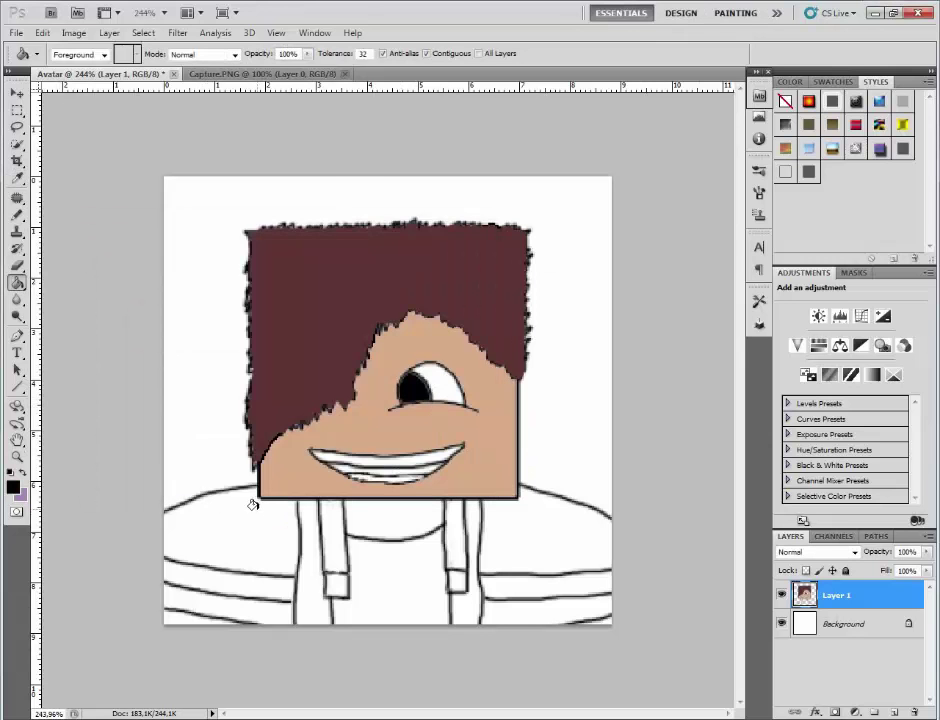
Choose a light grey foreground colour and fill the teeth areas of the mouth with it.
left_click(13, 487)
left_click(157, 287)
left_click(438, 251)
left_click(445, 481)
Set the background colour to black (#000000).
left_click(23, 497)
left_click(103, 448)
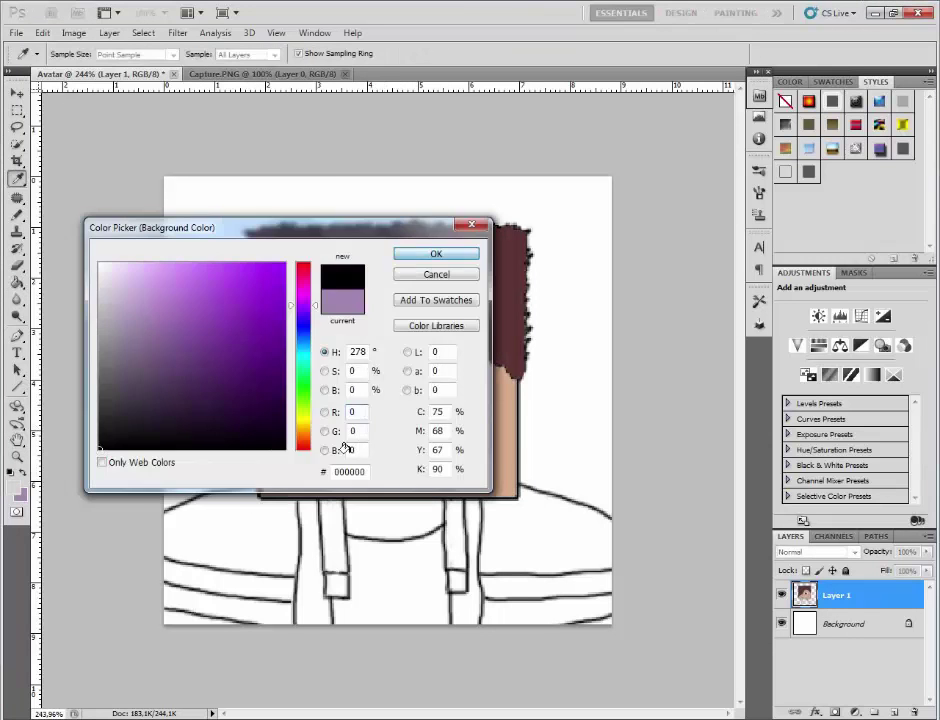
left_click(437, 224)
Undo the light grey fills in the mouth.
left_click(17, 457)
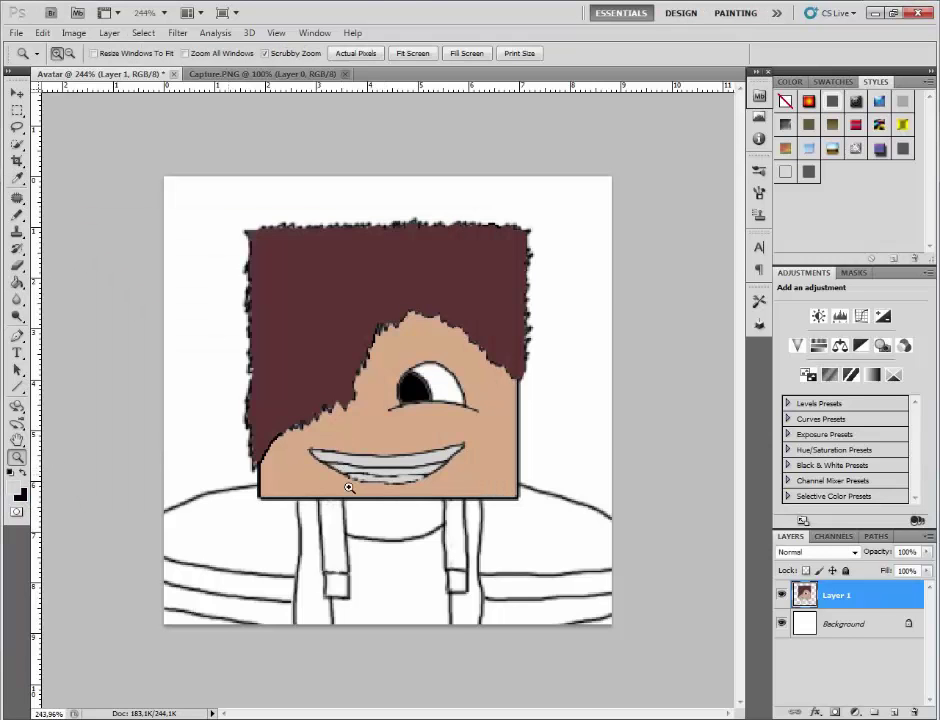
left_click_drag(410, 474, 497, 513)
key("ctrl+alt+z")
key("ctrl+alt+z")
key("ctrl+z")
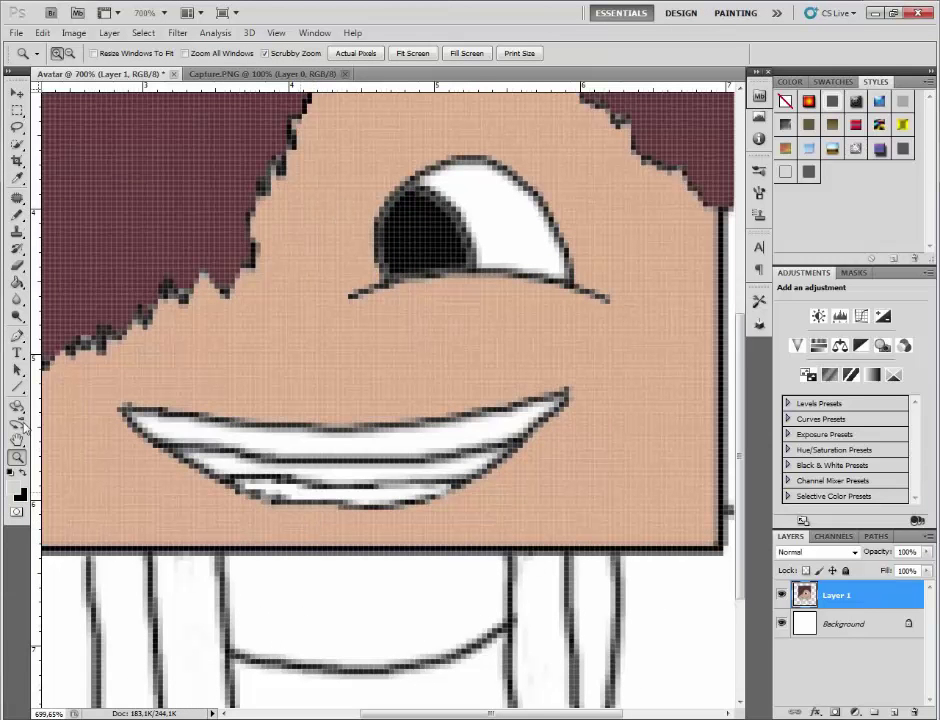
Fill only the upper and lower teeth rows with light grey using the Paint Bucket.
key("g")
left_click(174, 418)
left_click(275, 497)
left_click(368, 490)
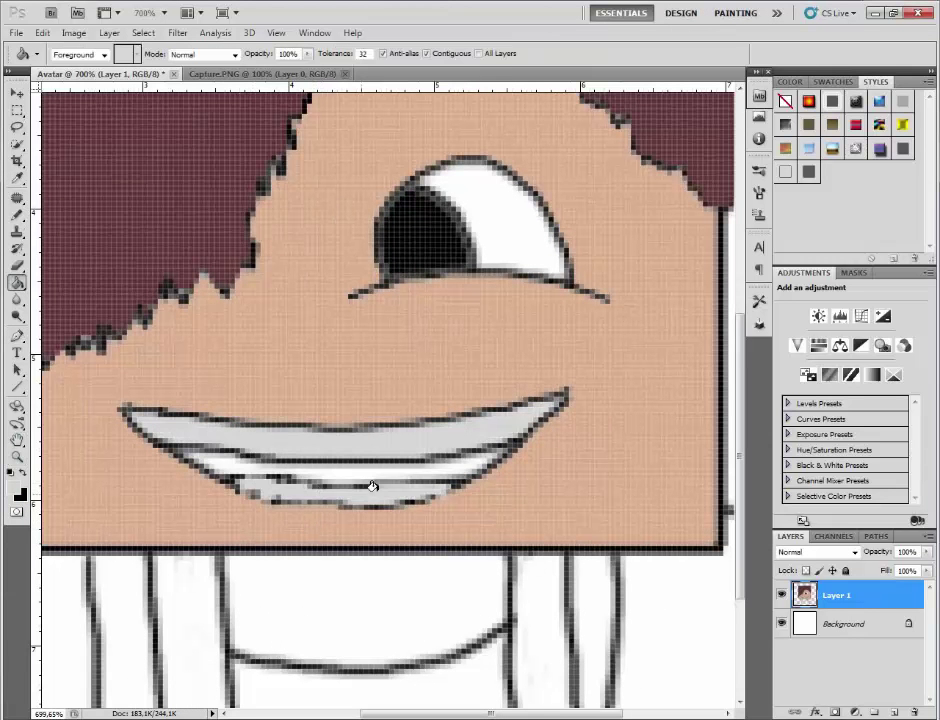
Set the foreground colour to black and fill the gap between the two teeth rows.
left_click(13, 487)
left_click(103, 448)
left_click(434, 254)
left_click(350, 465)
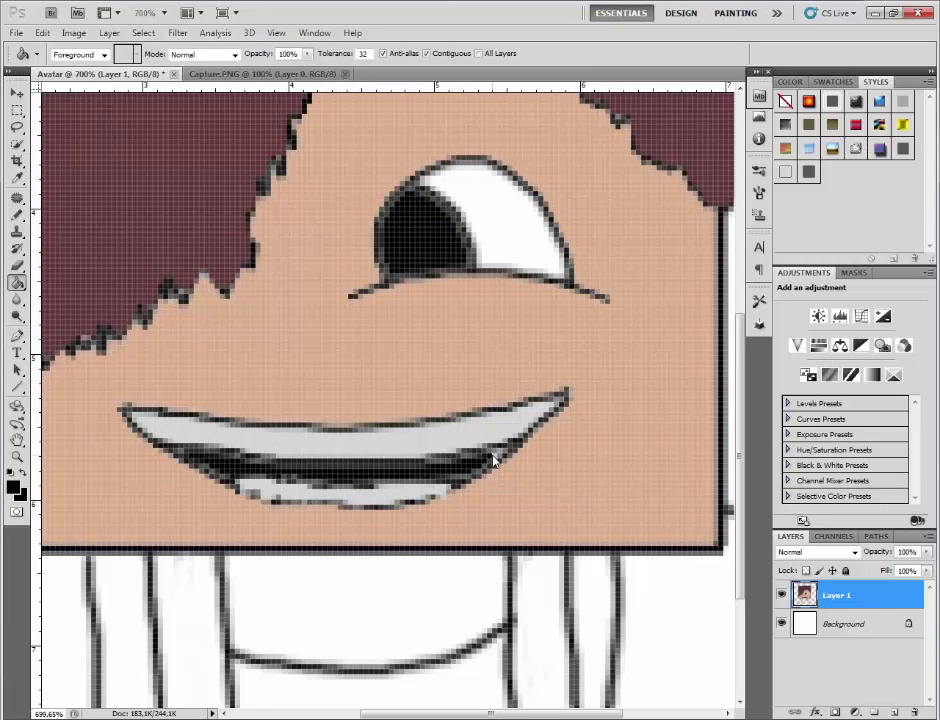
Choose a more orange skin tone as the foreground colour.
scroll(493, 460, "up", 3)
left_click(13, 484)
left_click_drag(212, 306, 178, 279)
left_click(434, 254)
Undo the mouth and pupil fills and fill the face with the more orange skin tone.
key("ctrl+z")
key("ctrl+alt+z")
key("ctrl+alt+z")
key("ctrl+alt+z")
key("ctrl+alt+z")
key("ctrl+alt+z")
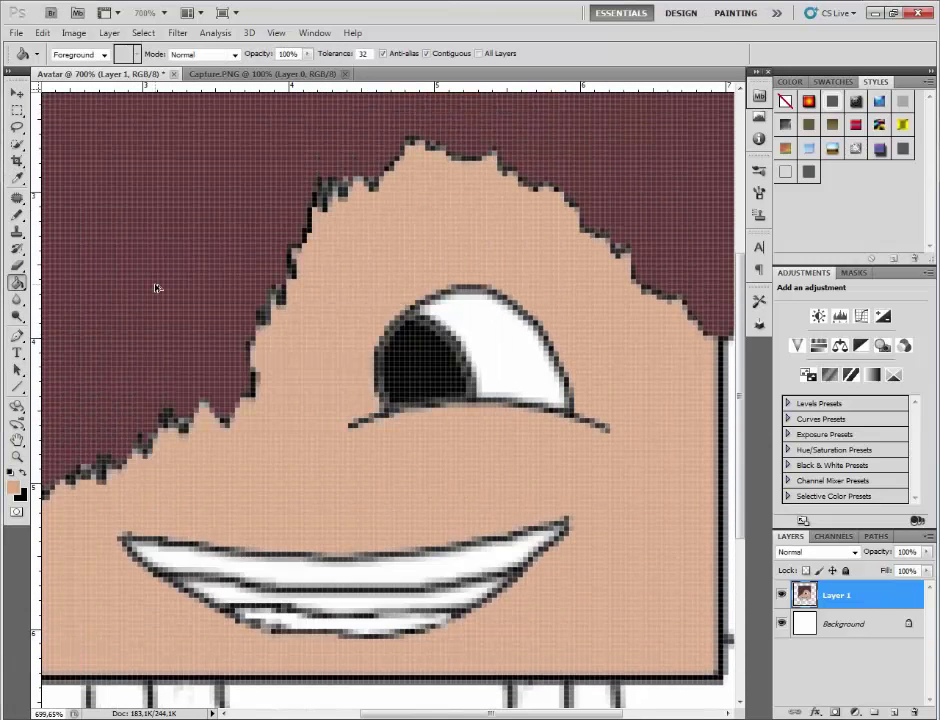
left_click(312, 441)
Set the foreground colour to black and fill the eye's pupil and the mouth opening between the teeth rows.
scroll(131, 429, "down", 1)
left_click(13, 487)
left_click(100, 448)
left_click(436, 254)
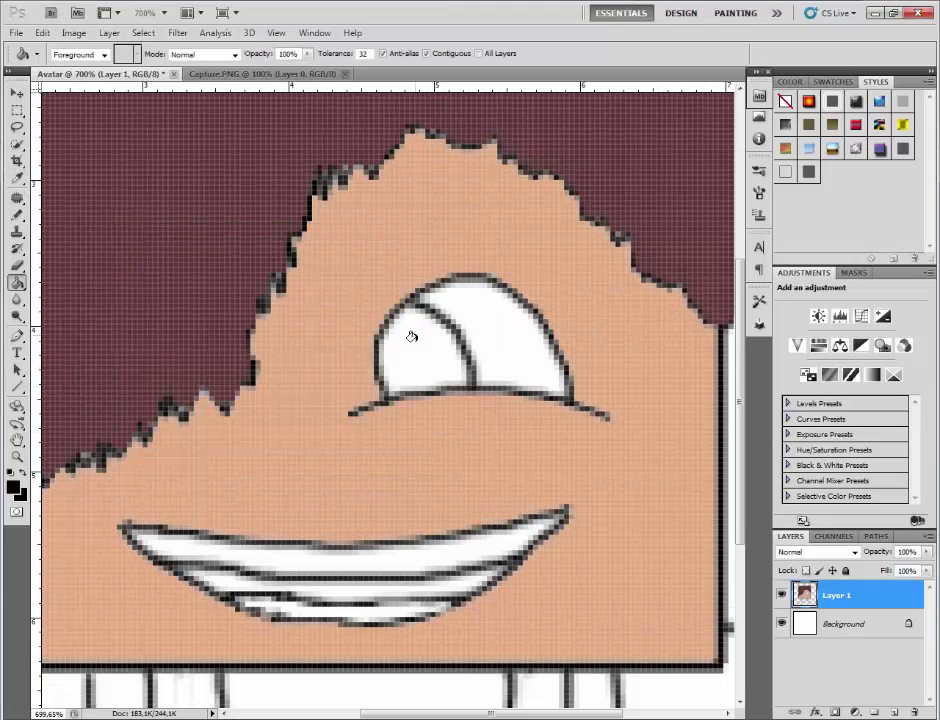
left_click(412, 338)
left_click(352, 589)
Choose a light grey foreground colour and fill the upper and lower teeth.
left_click(13, 487)
mouse_move(102, 285)
left_mouse_down()
mouse_move(93, 245)
mouse_move(98, 285)
left_mouse_up()
left_click(436, 254)
left_click(335, 560)
left_click(308, 609)
Sample the yellow jacket colour from Capture.PNG.
key("z")
left_click_drag(230, 240, 197, 234)
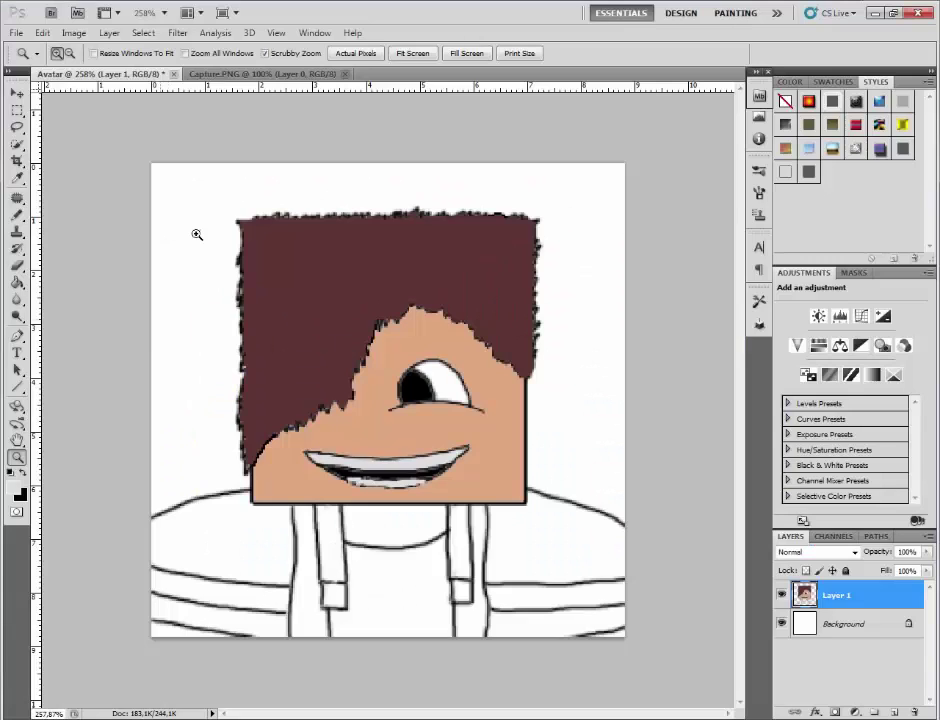
key("ctrl+Tab")
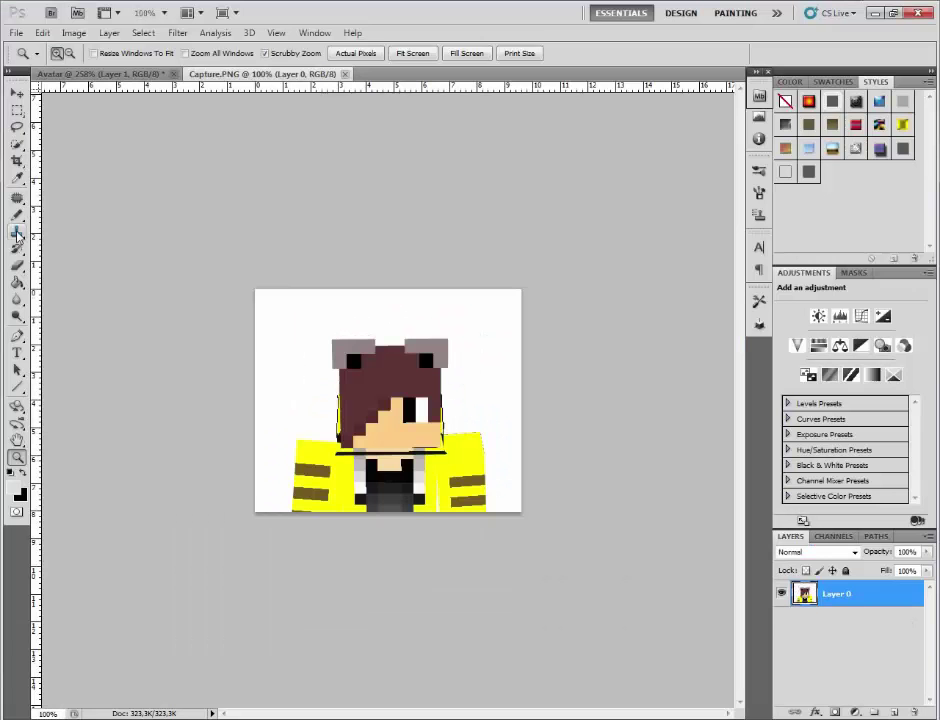
key("i")
left_click(316, 447)
Fill the avatar's jacket shoulders and both front strips beside the drawstrings with yellow using the Paint Bucket.
left_click(18, 285)
key("ctrl+Tab")
left_click(248, 535)
left_click(550, 552)
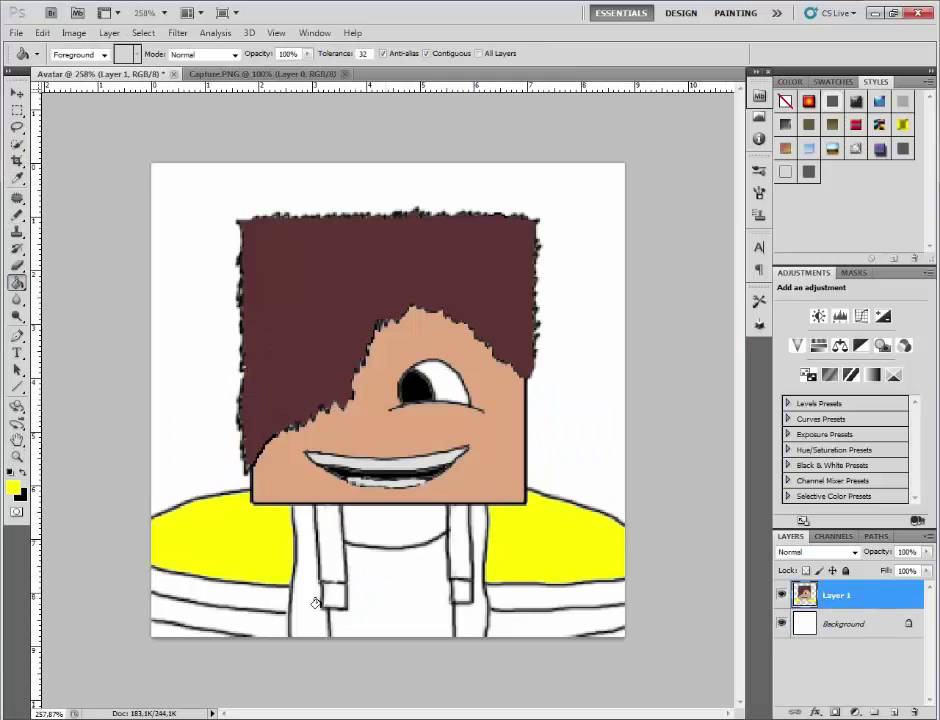
left_click(312, 605)
left_click(463, 613)
Check the shirt colour on the MCSkinSearch skin page, then fill the avatar's shirt with black (#000000) in Photoshop.
left_click(157, 718)
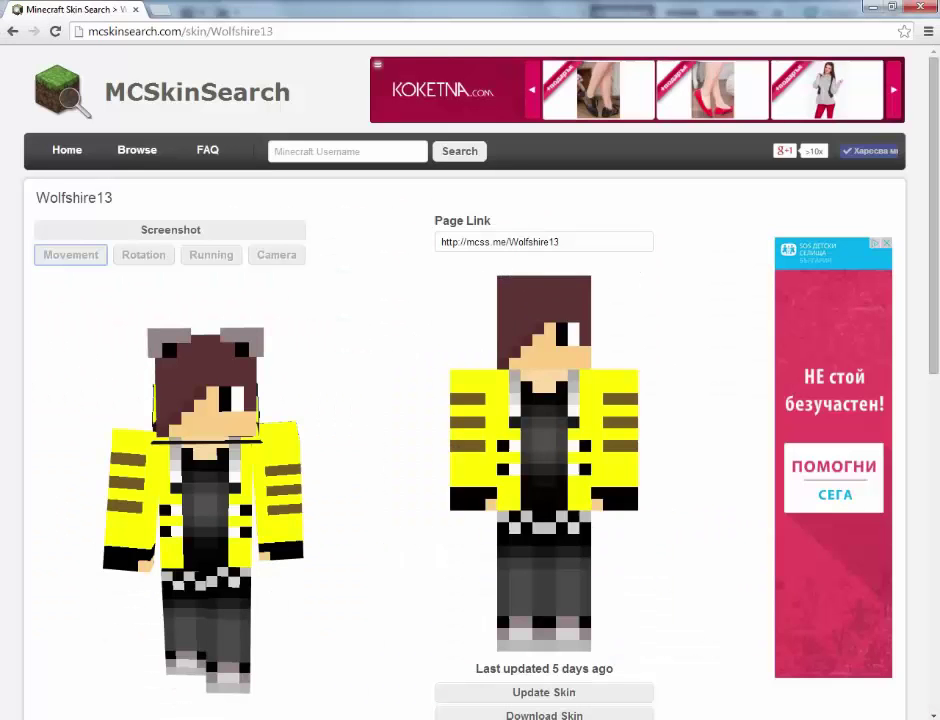
key("alt+Tab")
left_click(14, 487)
left_click(100, 447)
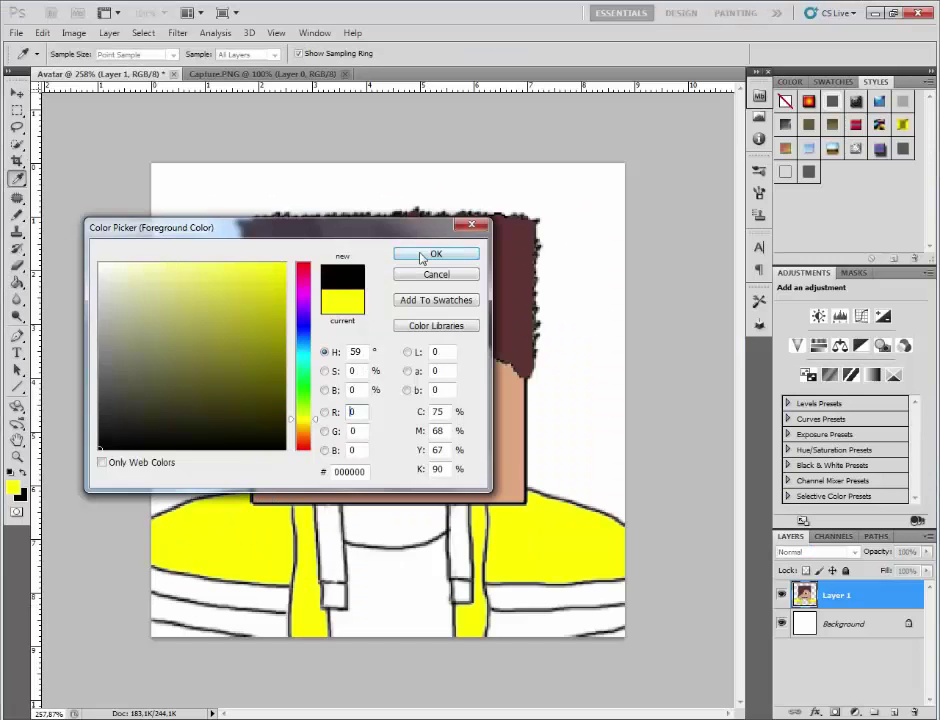
left_click(422, 257)
left_click(391, 611)
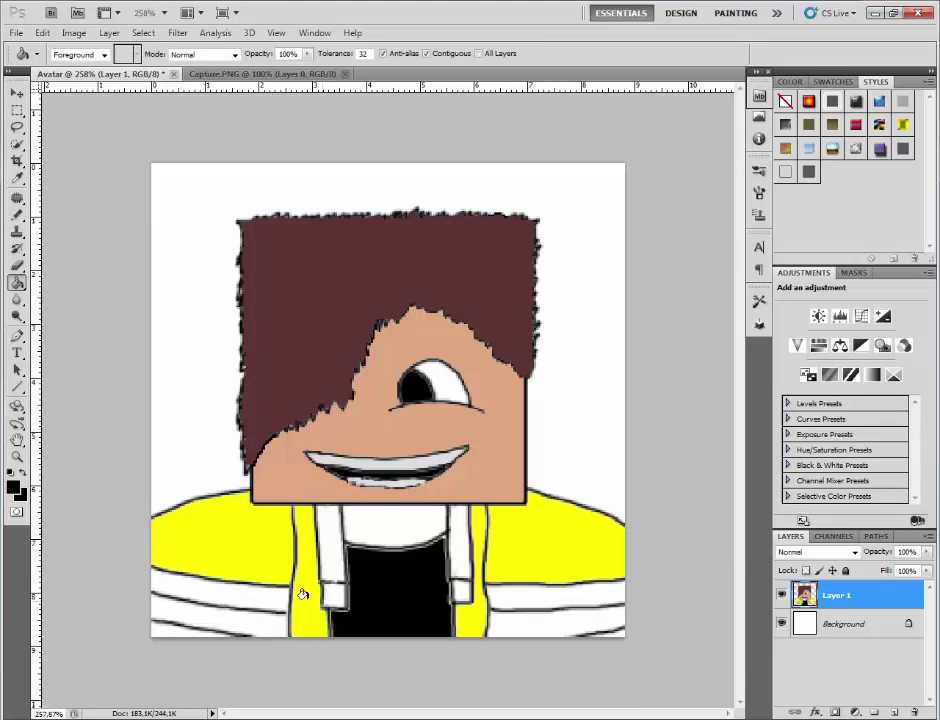
Paint the grey edge pixels of the shirt beside and below the left drawstring black with the Pencil tool.
key("z")
left_click(397, 608)
left_click(17, 215)
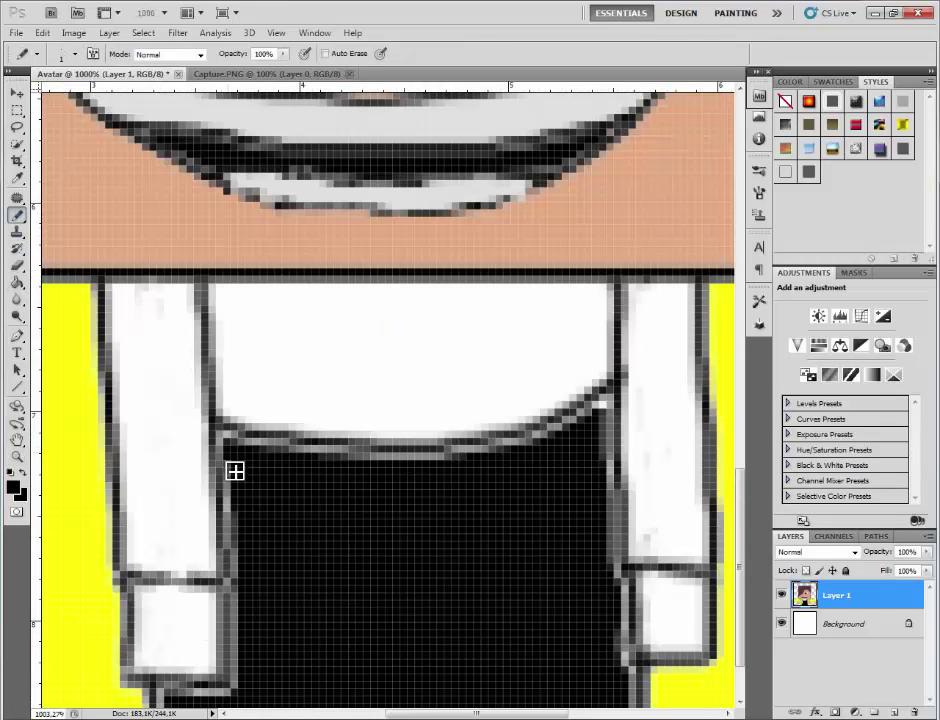
left_click_drag(234, 470, 237, 542)
mouse_move(243, 612)
left_mouse_down()
mouse_move(241, 697)
mouse_move(175, 698)
left_mouse_up()
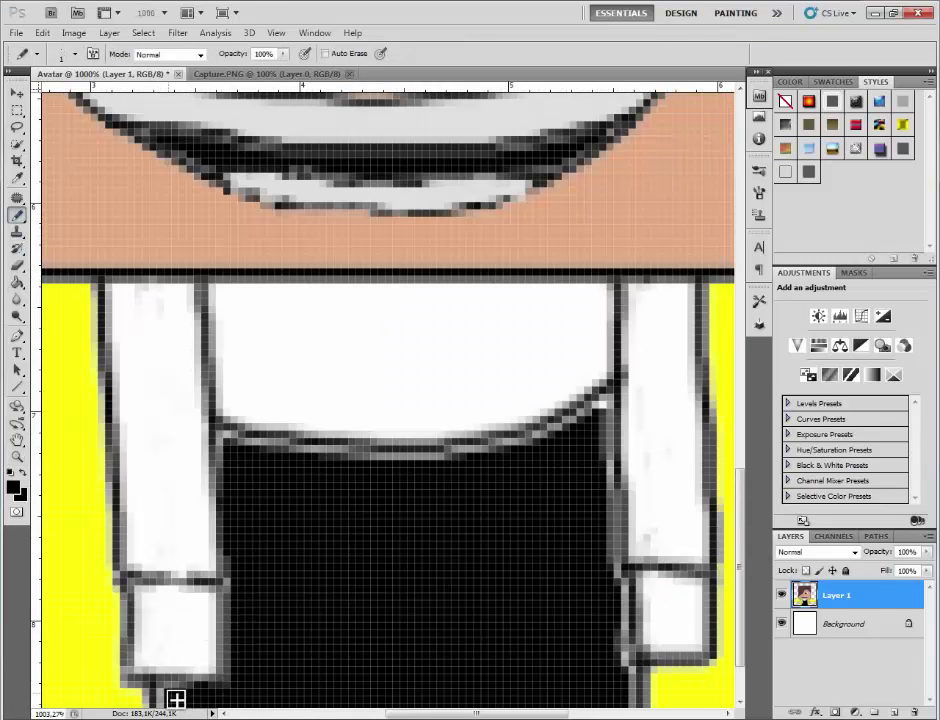
mouse_move(236, 666)
left_mouse_down()
mouse_move(227, 467)
mouse_move(240, 443)
mouse_move(247, 454)
mouse_move(369, 456)
mouse_move(346, 463)
mouse_move(537, 453)
left_mouse_up()
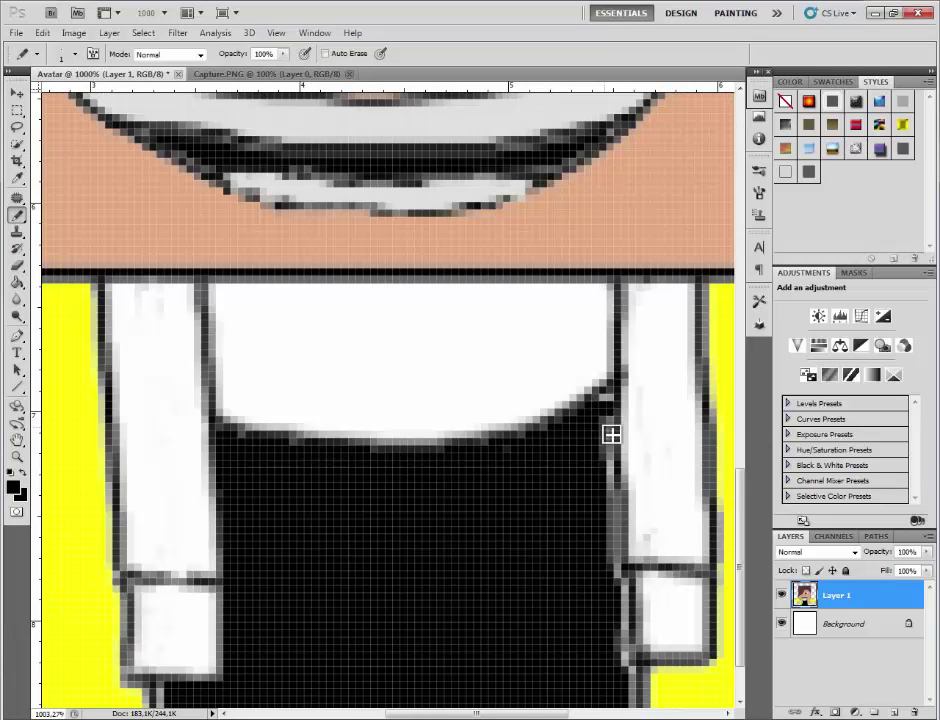
Blacken the grey and white gaps along the shirt's neckline and beside the right drawstring.
mouse_move(252, 445)
left_mouse_down()
mouse_move(359, 458)
mouse_move(330, 464)
mouse_move(441, 463)
mouse_move(547, 446)
left_mouse_up()
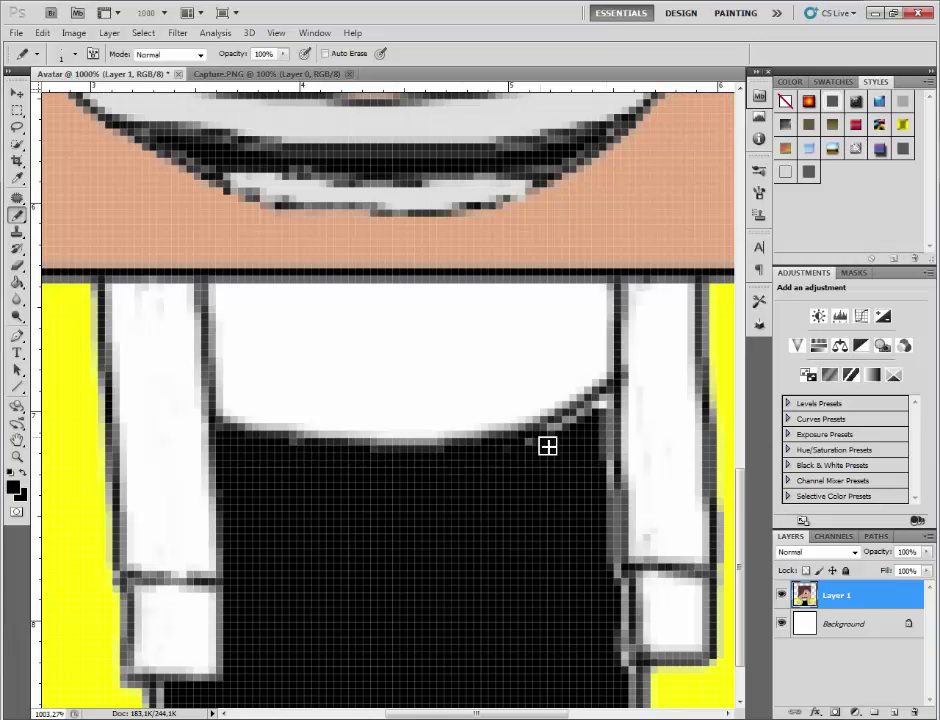
left_click_drag(594, 419, 613, 454)
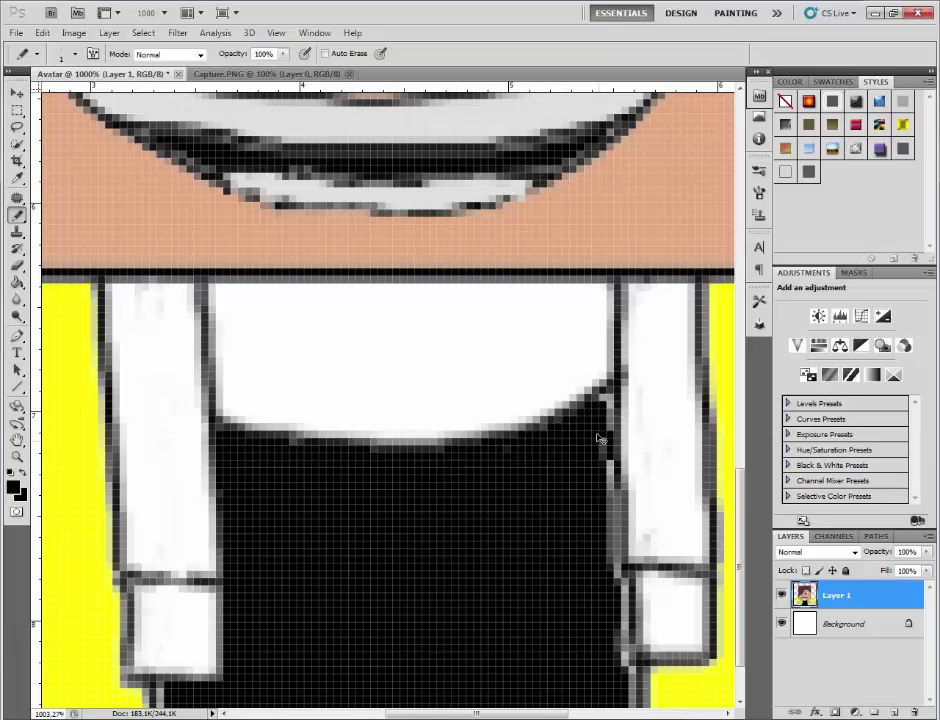
scroll(619, 478, "down", 3)
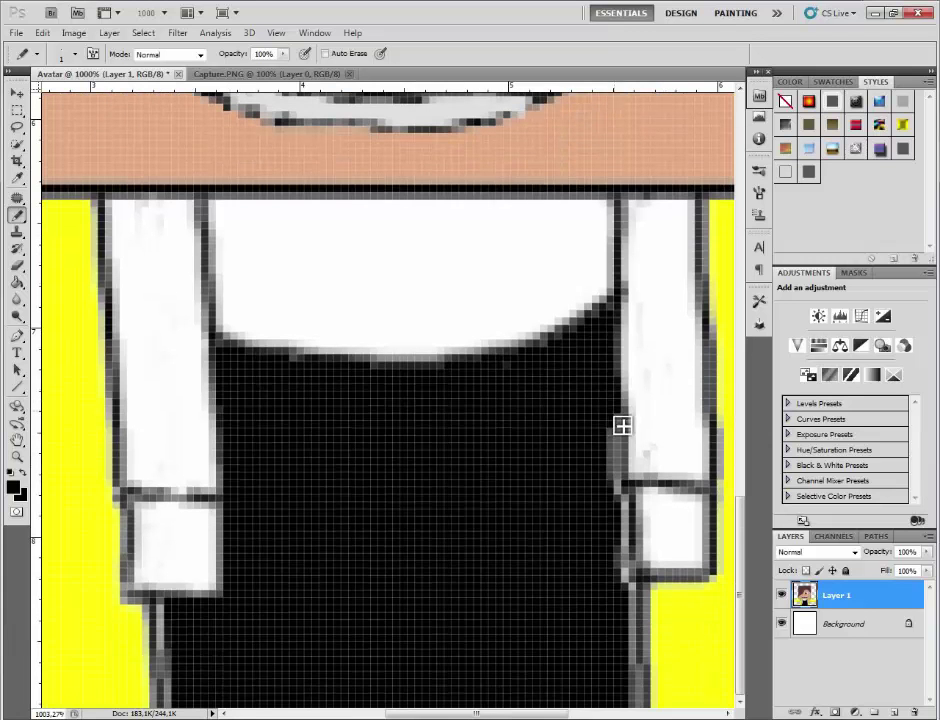
left_click_drag(622, 426, 629, 505)
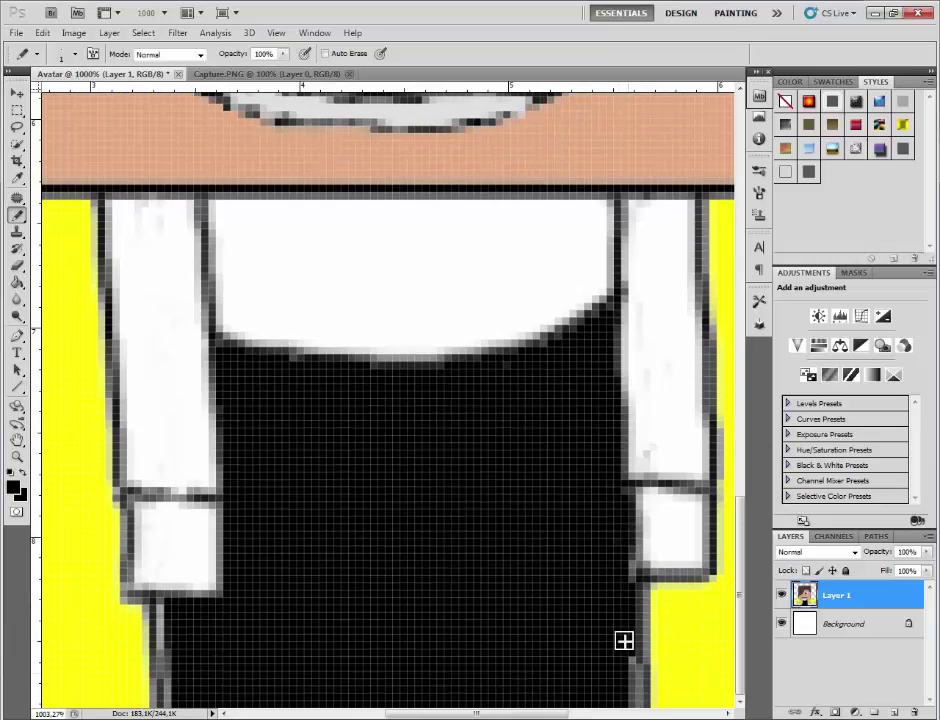
Paint the remaining grey pixels along the shirt's edge under the left drawstring black and check the right side for gaps.
key("z")
scroll(371, 518, "down", 8)
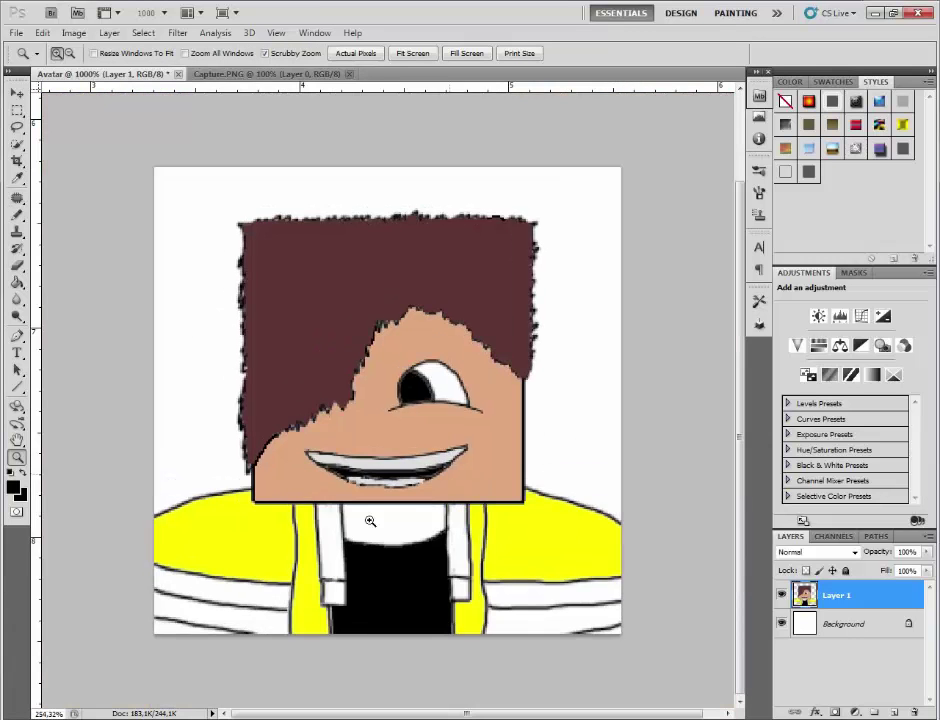
scroll(371, 500, "up", 9)
scroll(111, 617, "down", 7)
scroll(286, 612, "left", 4)
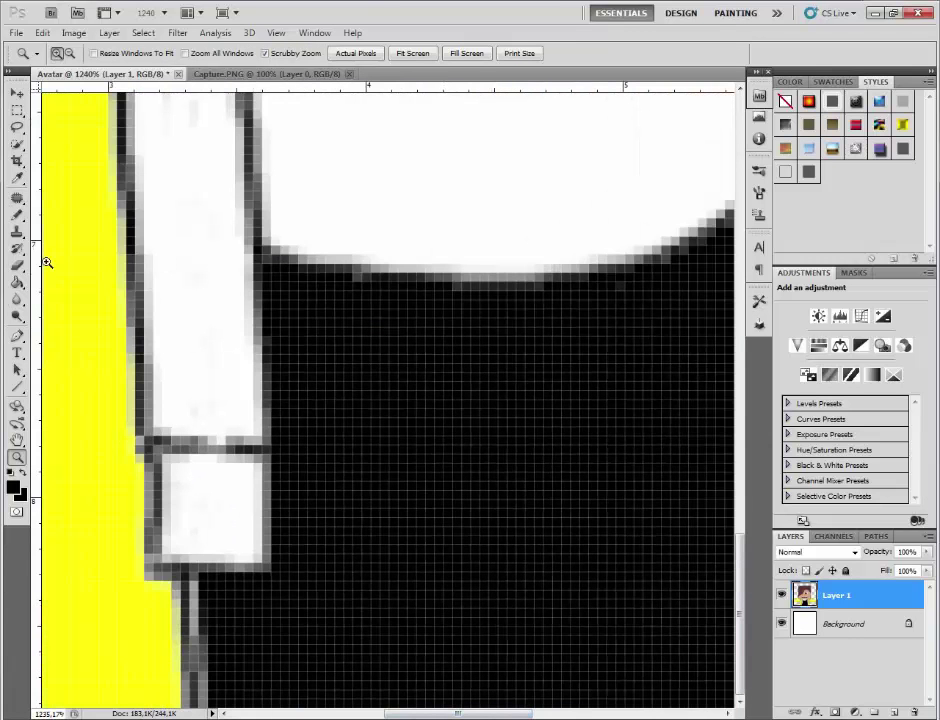
left_click(17, 215)
left_click_drag(193, 578, 203, 704)
left_click(17, 457)
scroll(391, 449, "down", 1)
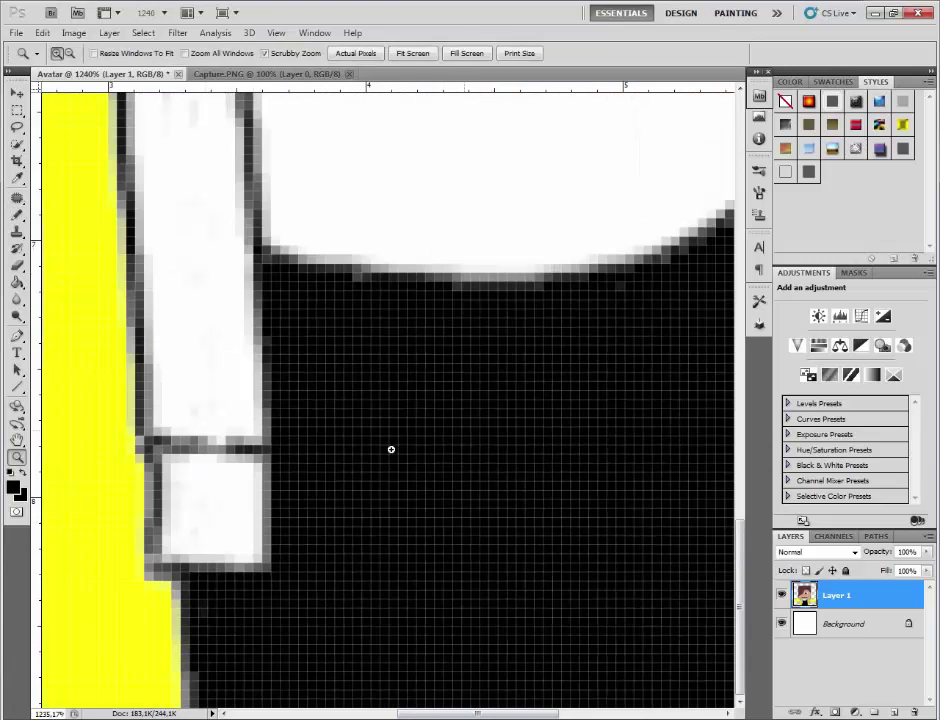
scroll(391, 449, "down", 7)
scroll(400, 575, "up", 8)
left_click_drag(436, 714, 465, 714)
scroll(410, 478, "down", 4)
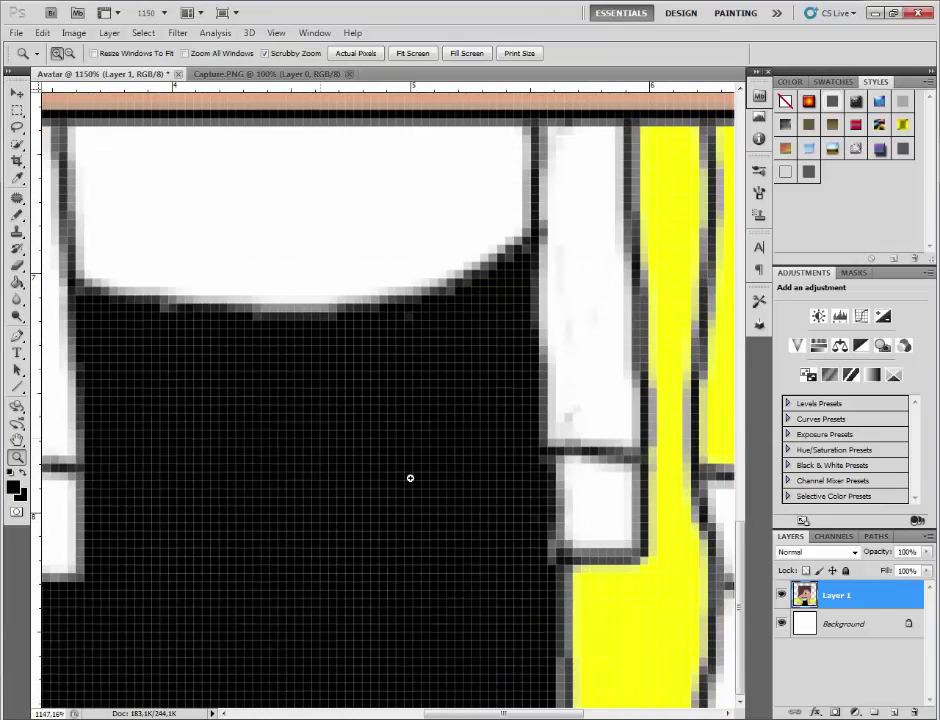
key("b")
key("z")
key("ctrl+0")
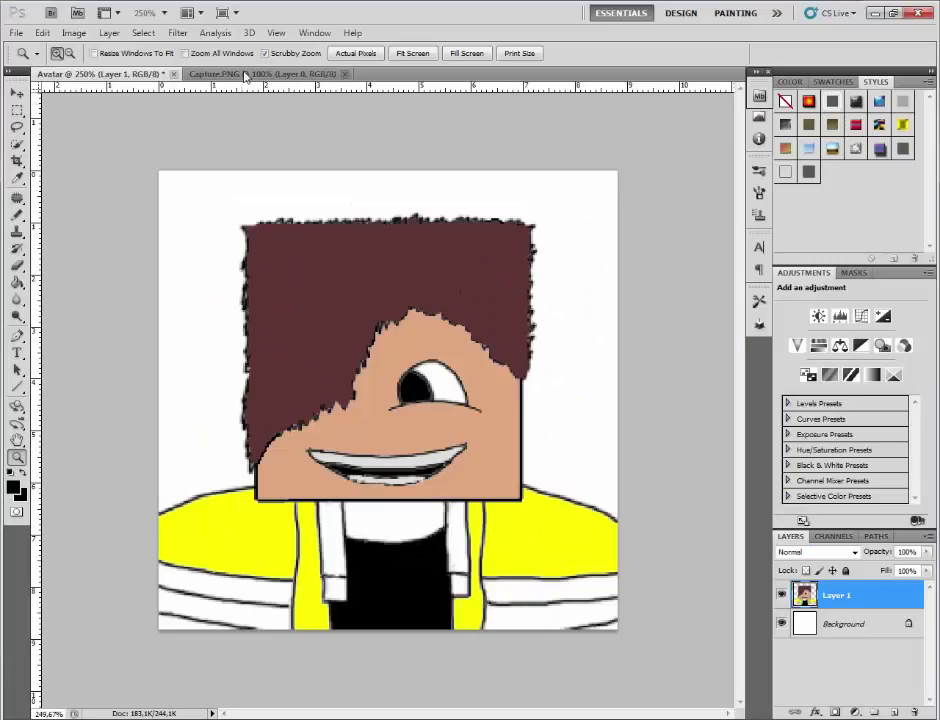
Sample the brown sleeve stripe colour from Capture.PNG and return to the Avatar document.
left_click(245, 77)
key("i")
left_click(296, 450)
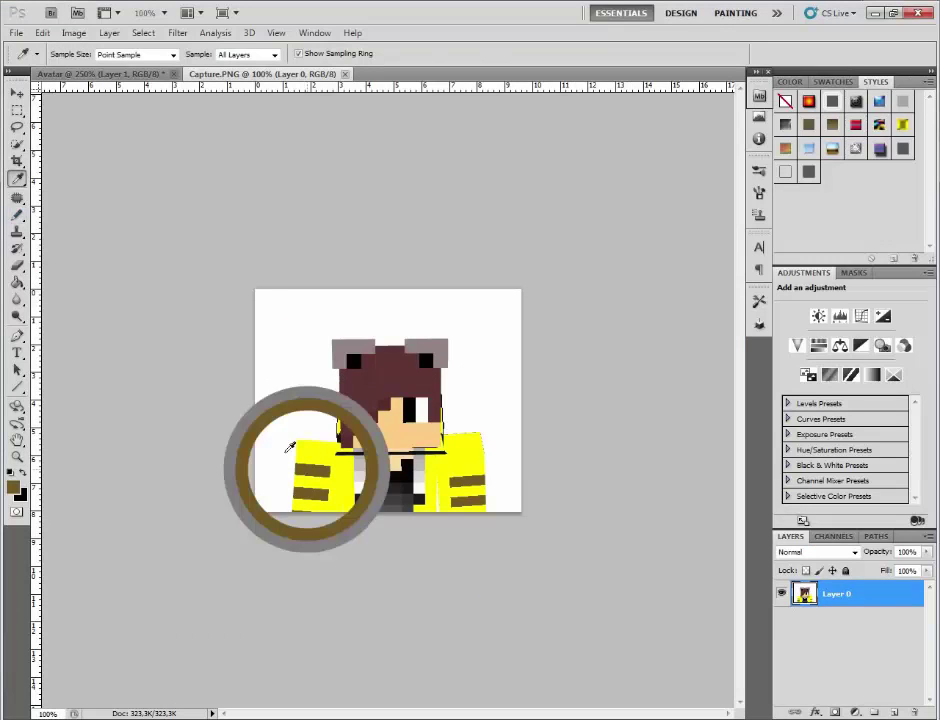
left_click(17, 214)
left_click(67, 219)
key("ctrl+Tab")
Fill the upper and lower stripes on the avatar's sleeves with brown using the Paint Bucket.
left_click(17, 283)
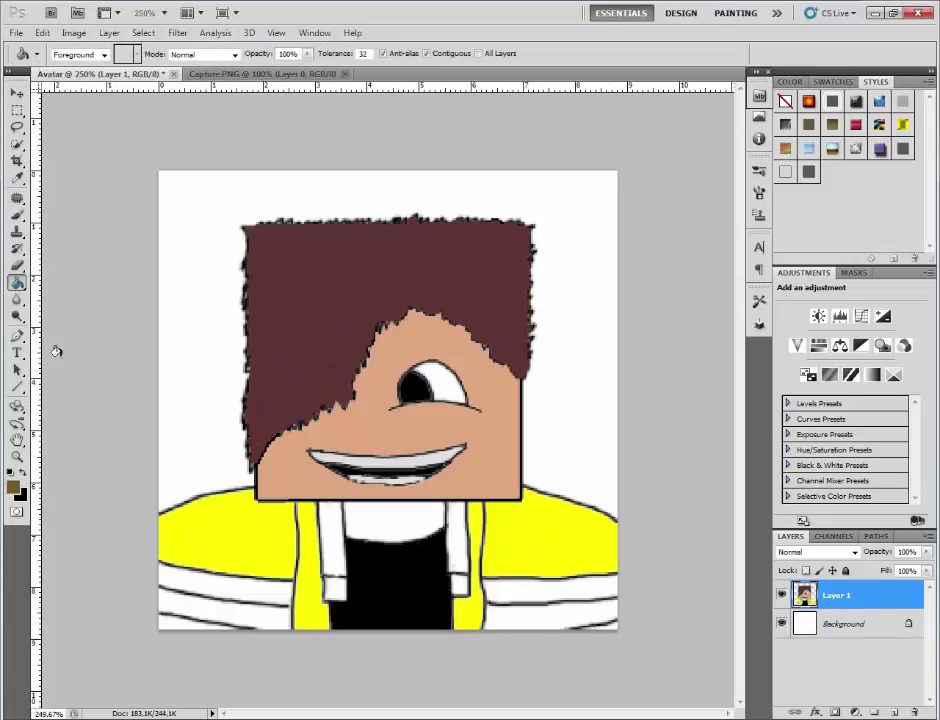
left_click(187, 575)
left_click(187, 623)
left_click(590, 584)
Cover the light fringe pixels around the left sleeve's stripes with brown, using a 1 px brush.
key("z")
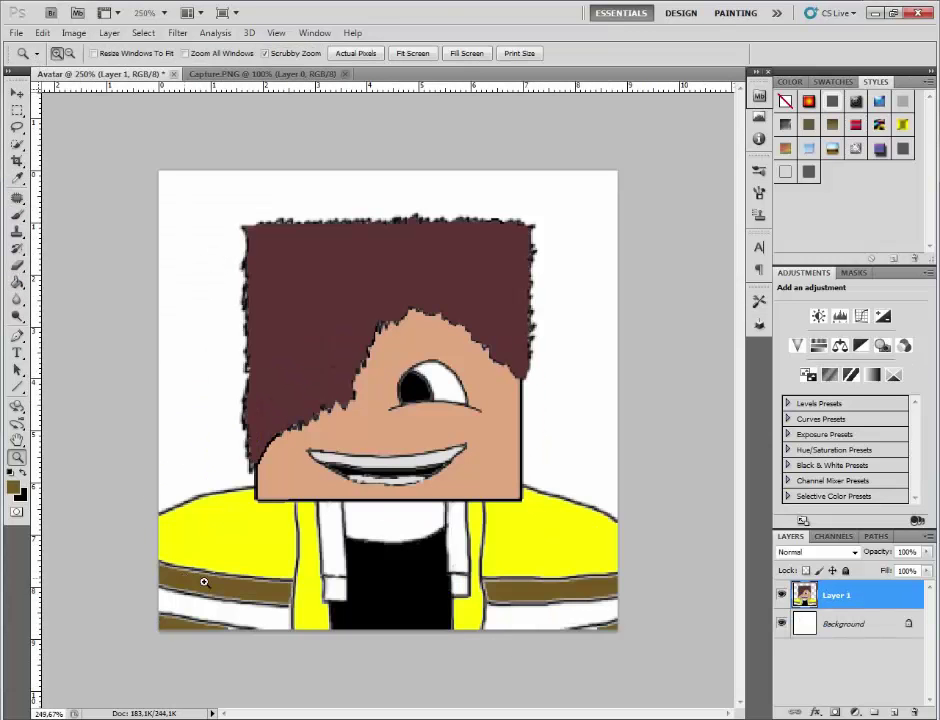
left_click_drag(219, 585, 345, 600)
left_click_drag(402, 713, 355, 713)
key("b")
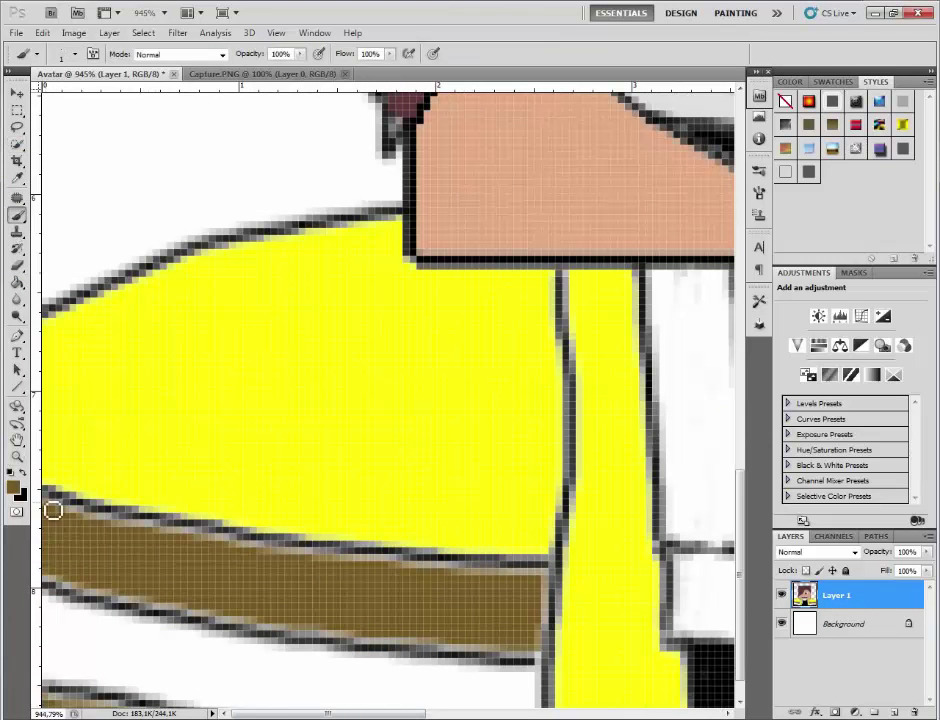
mouse_move(96, 517)
left_mouse_down()
mouse_move(323, 557)
mouse_move(543, 577)
left_mouse_up()
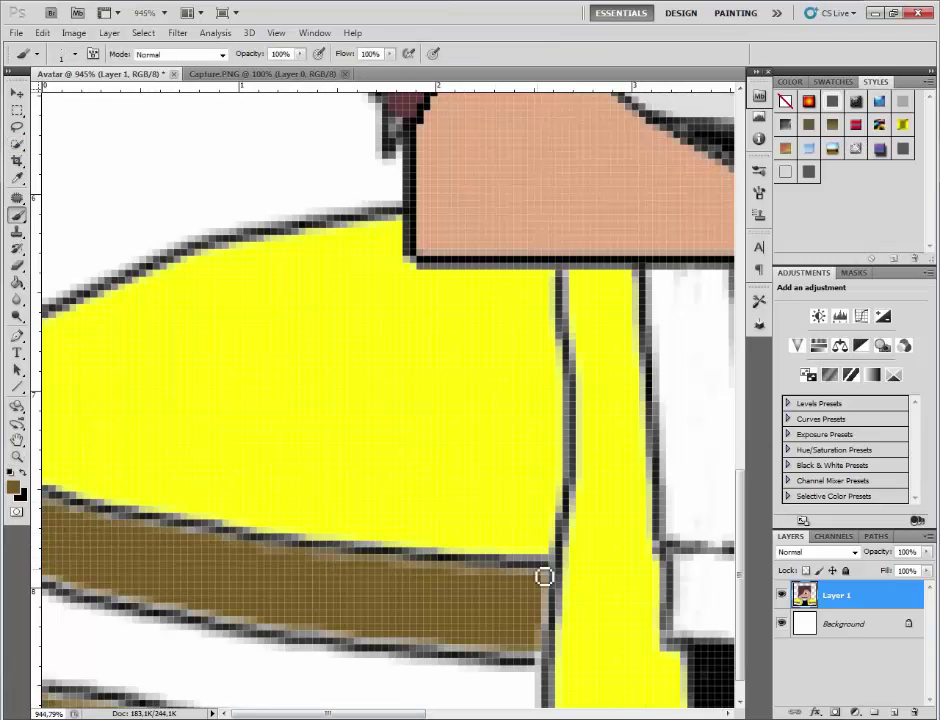
mouse_move(549, 630)
left_mouse_down()
mouse_move(541, 663)
mouse_move(502, 659)
left_mouse_up()
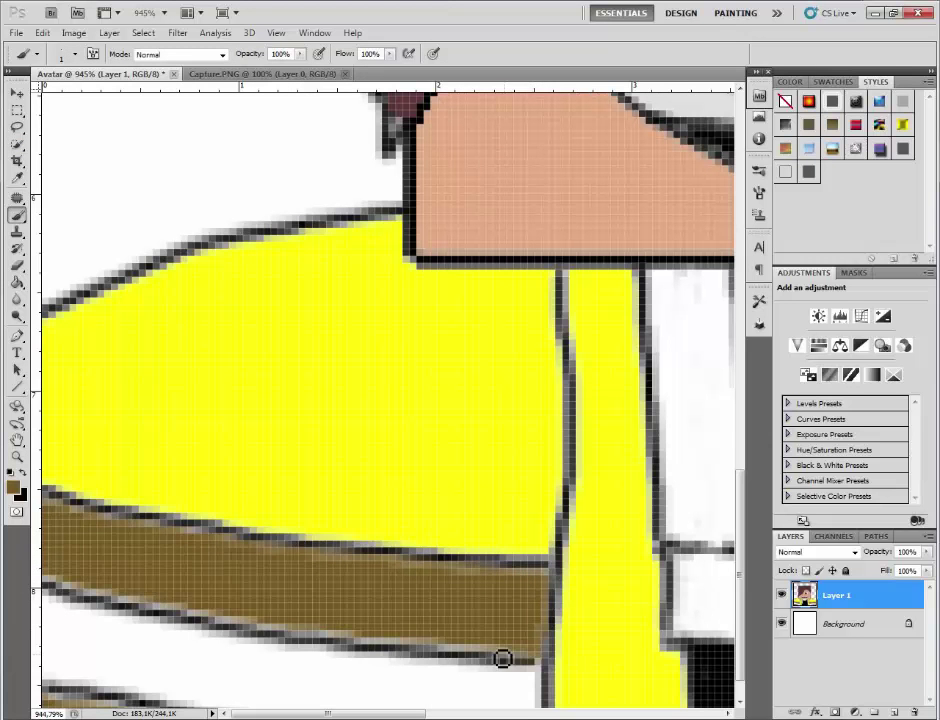
left_click_drag(437, 647, 336, 636)
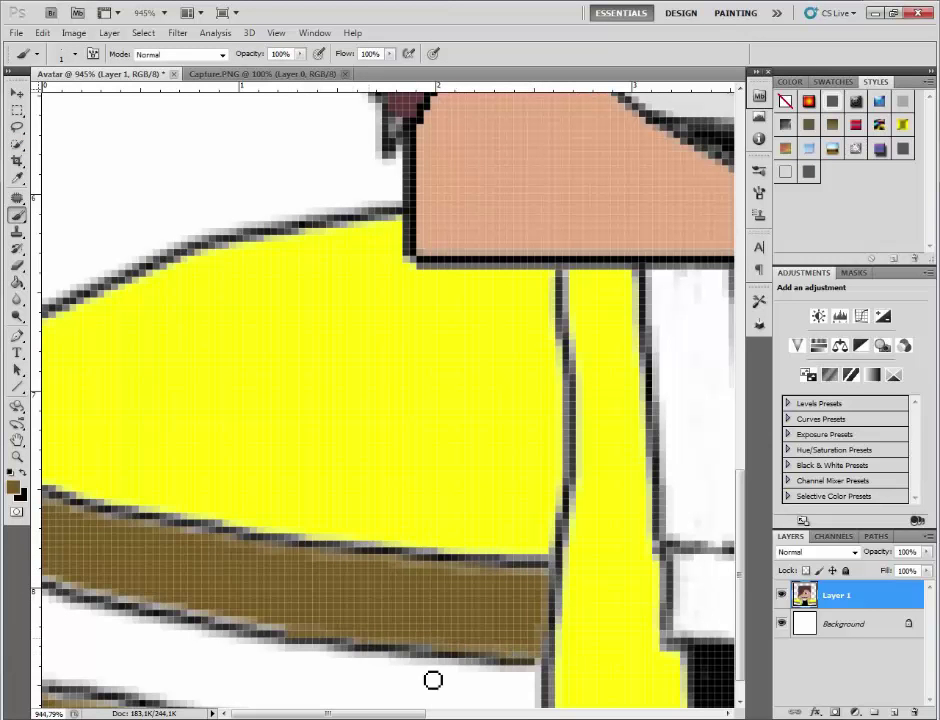
left_click_drag(86, 593, 56, 584)
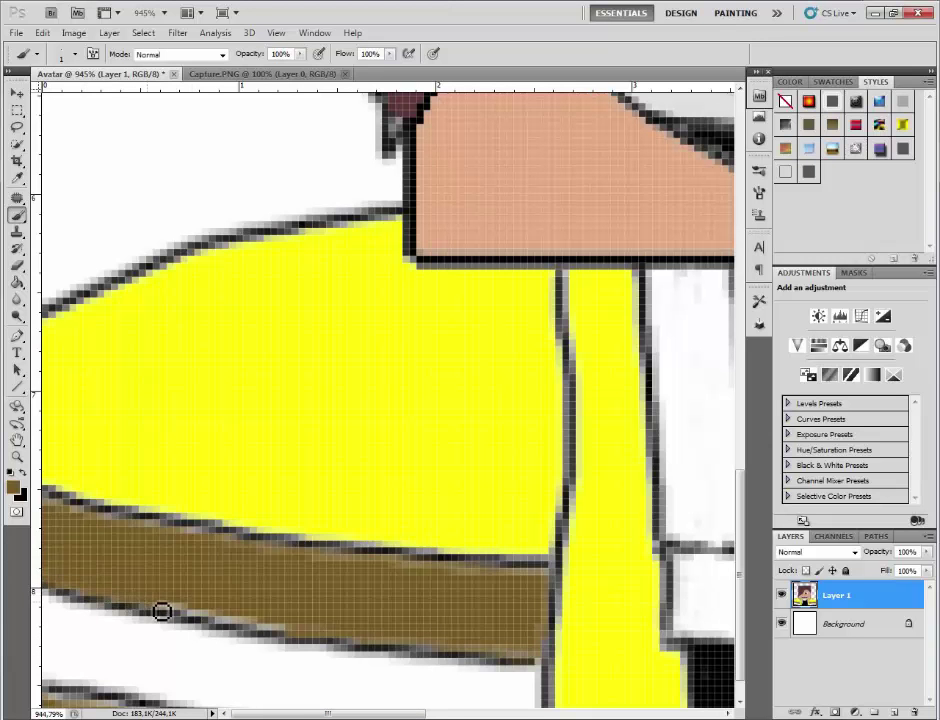
scroll(300, 600, "down", 2)
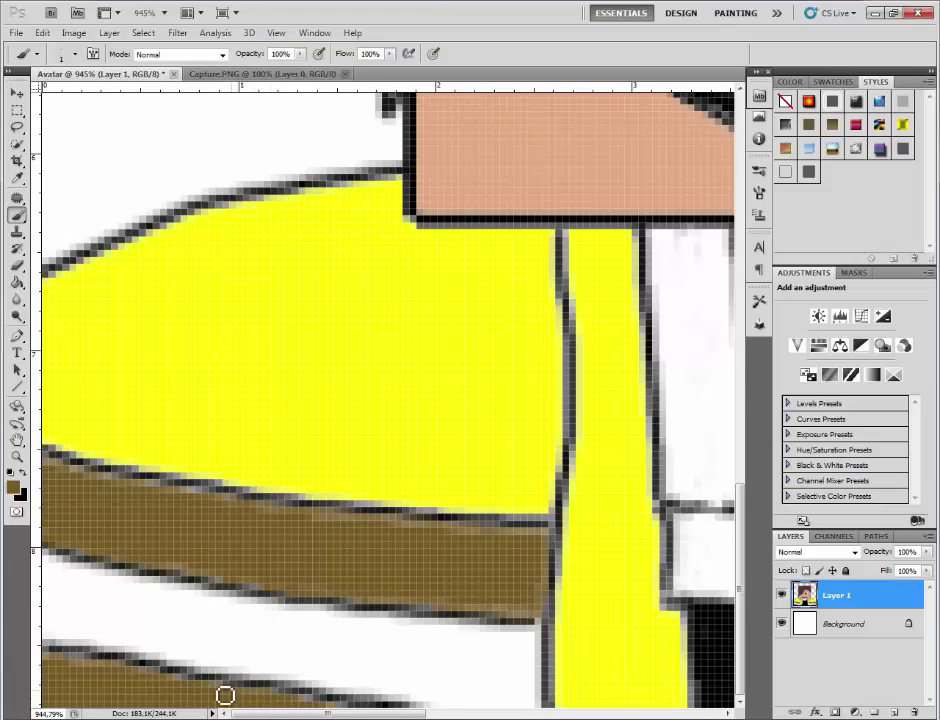
Touch up the light edge pixels of the right sleeve's stripes with the same brown brush.
scroll(61, 663, "right", 10)
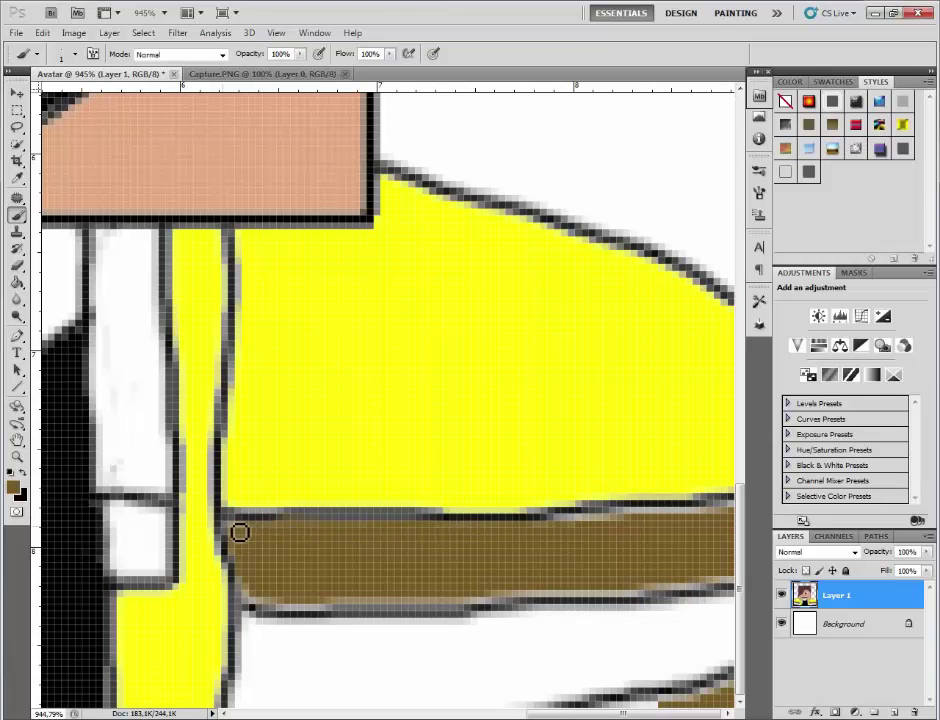
left_click_drag(259, 598, 310, 607)
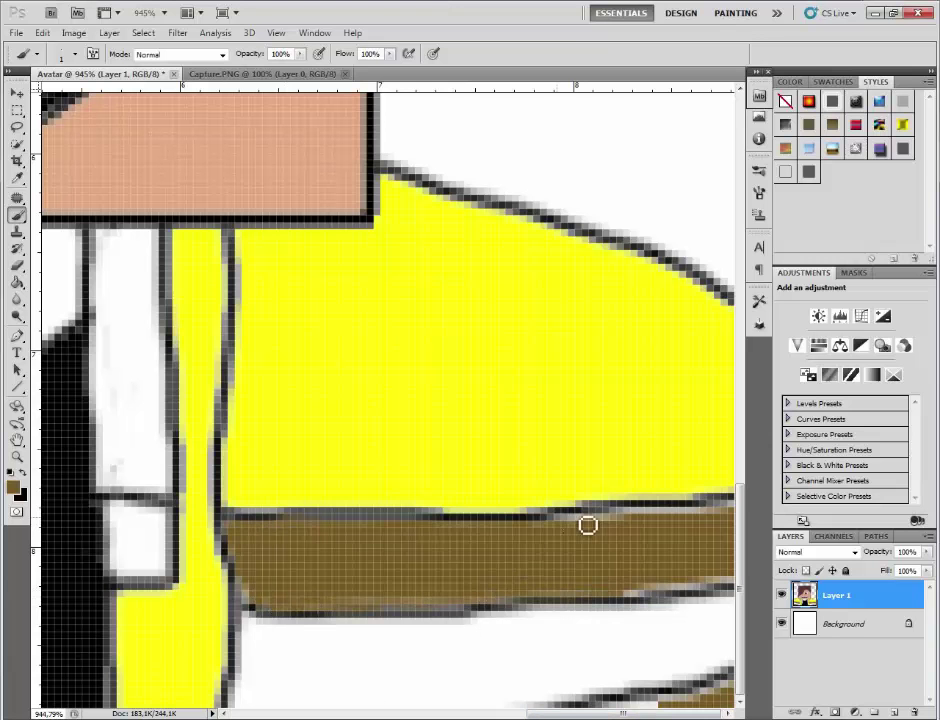
left_click_drag(605, 524, 740, 517)
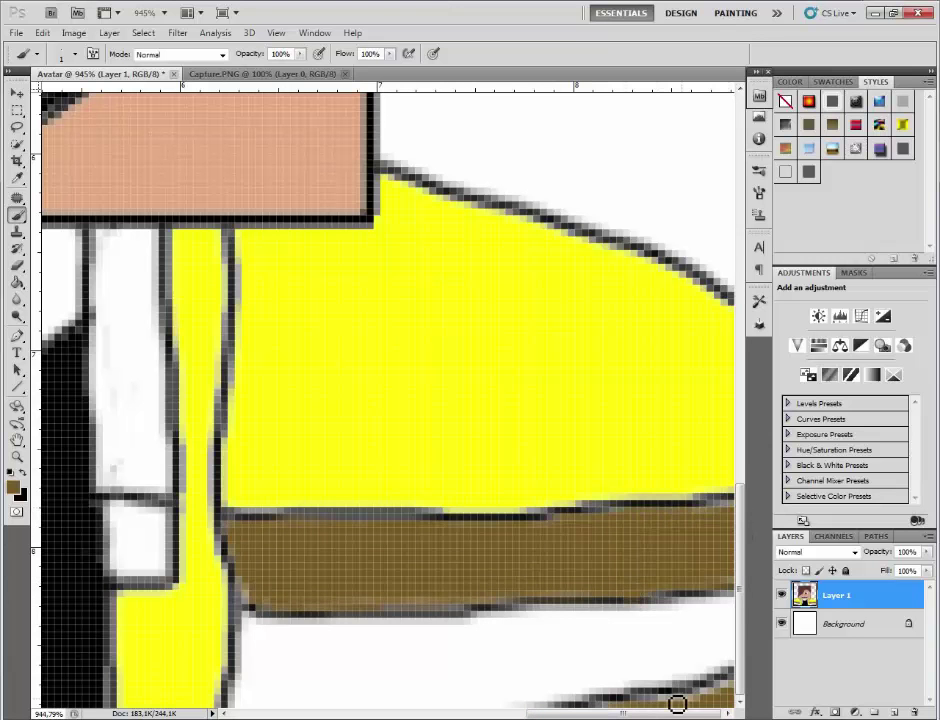
Sample the jacket's yellow and fill the white bands between the brown stripes on both sleeves.
left_click(17, 178)
left_click(197, 300)
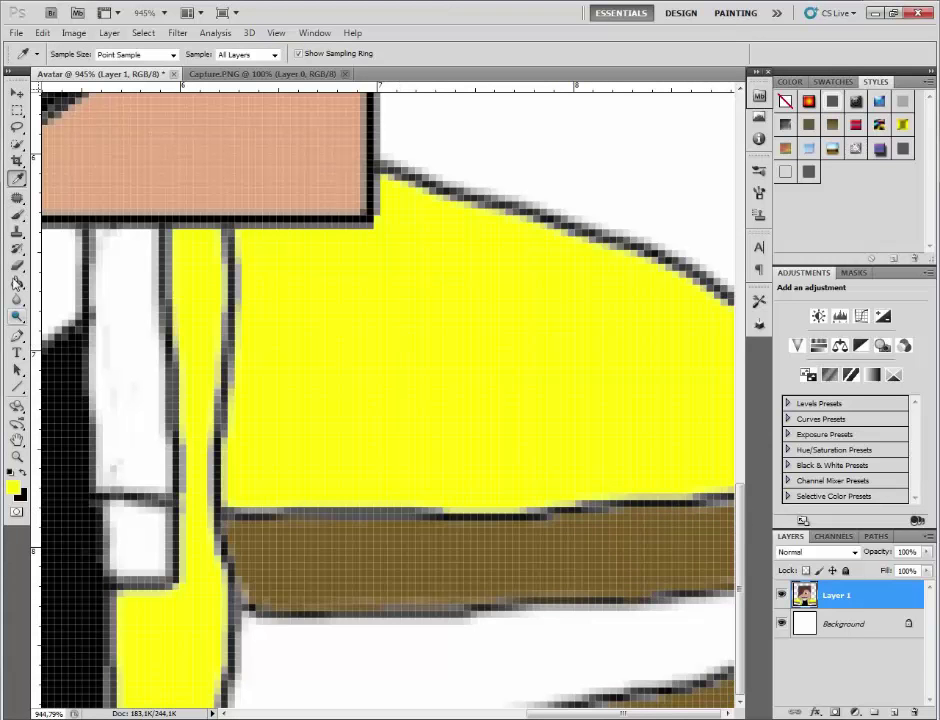
left_click(17, 283)
left_click(338, 667)
left_click_drag(580, 714, 285, 714)
left_click(275, 632)
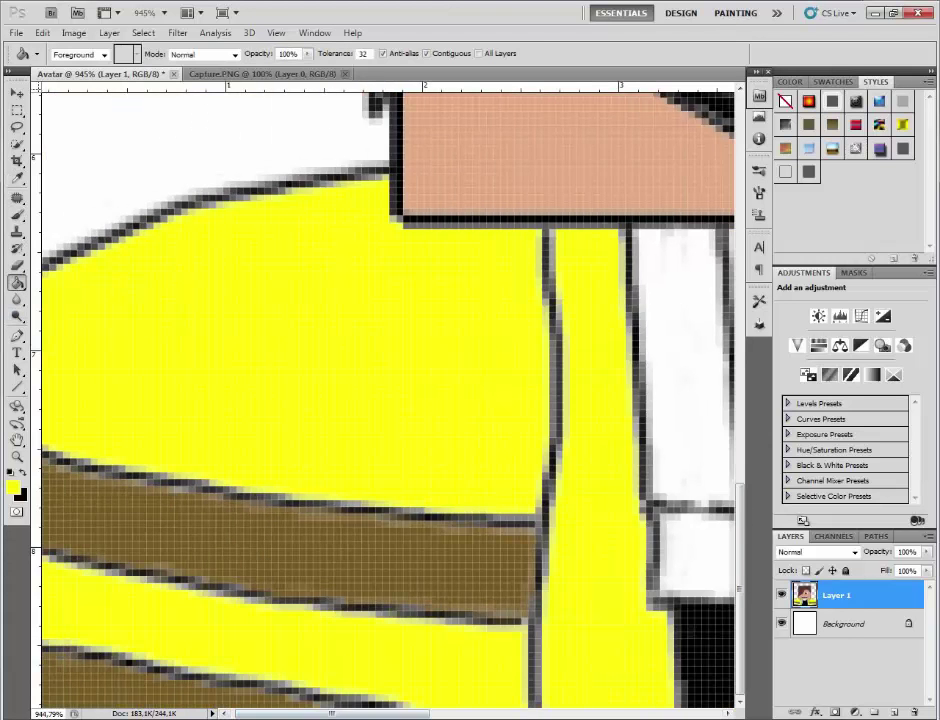
Sample the face's skin colour and fill the avatar's neck with it.
left_click(17, 457)
mouse_move(535, 450)
left_mouse_down()
mouse_move(412, 451)
mouse_move(427, 449)
left_mouse_up()
left_click(17, 178)
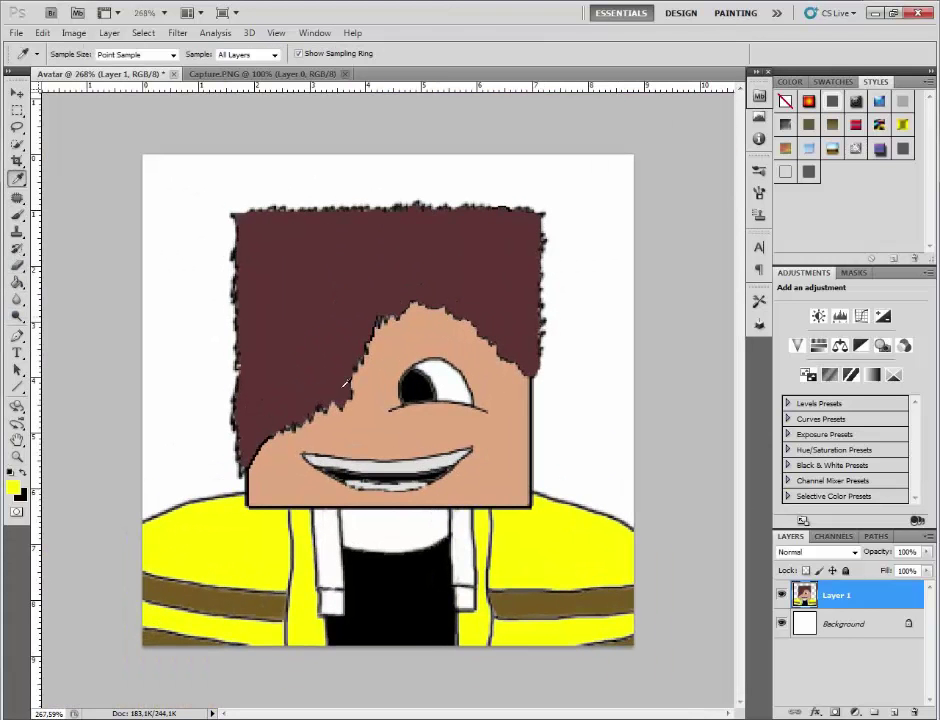
key("g")
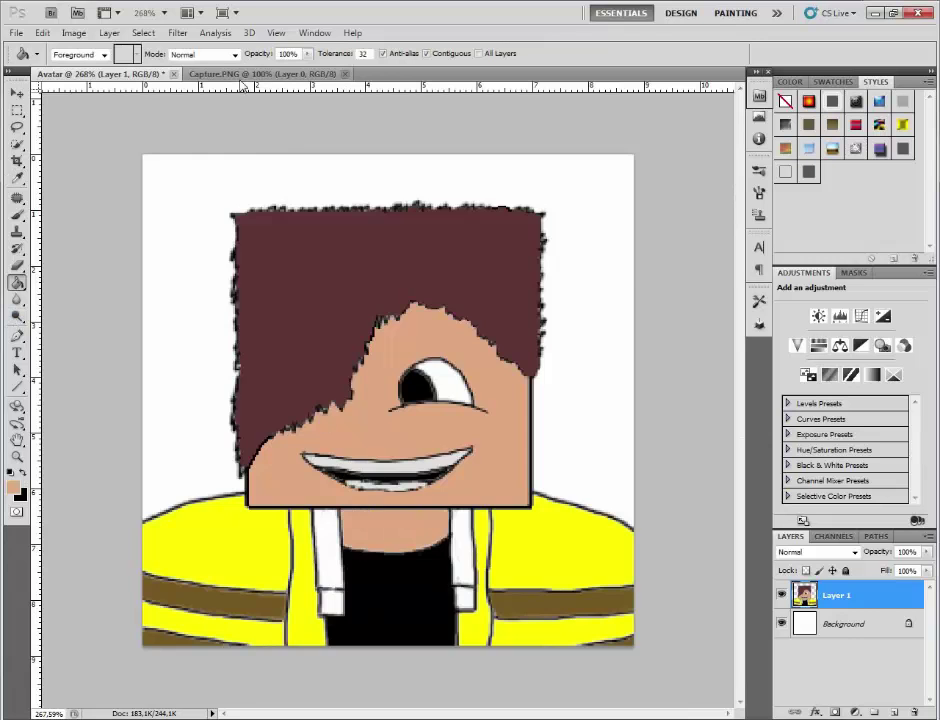
Sample the light grey of the drawstrings from Capture.PNG and fill the long parts of both avatar drawstrings with it.
left_click(243, 75)
key("i")
key("g")
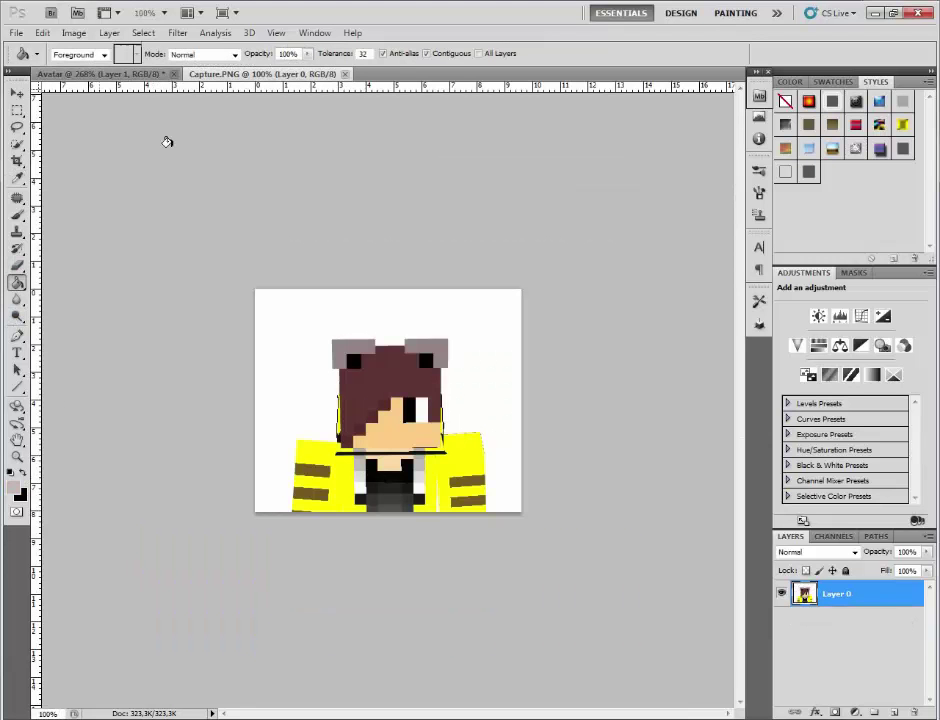
key("ctrl+Tab")
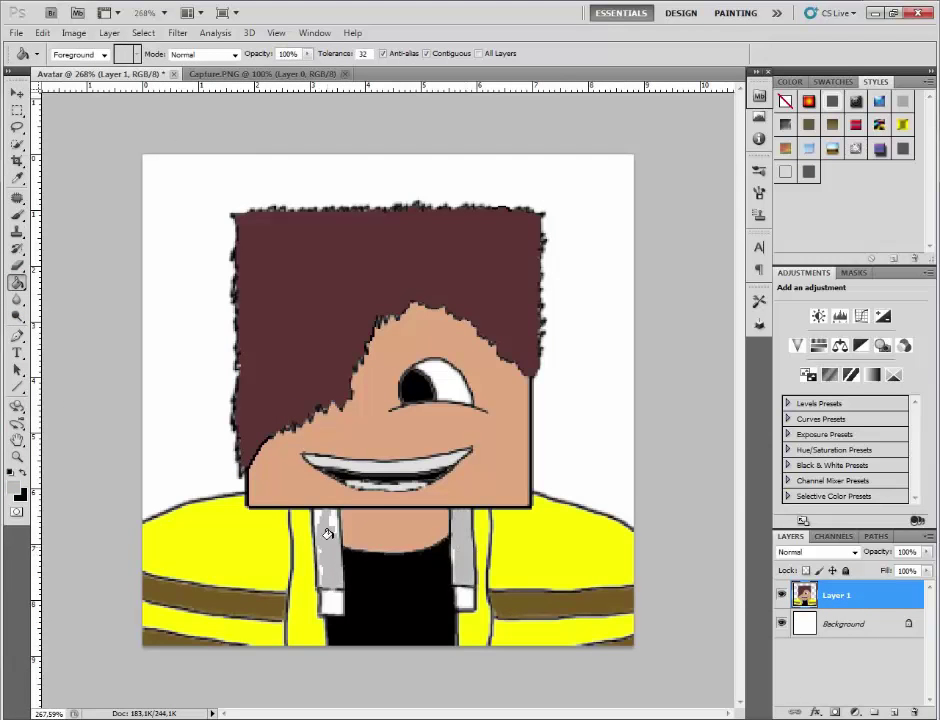
left_click(331, 519)
key("ctrl+z")
Paint over the leftover white patches in the left drawstring with light grey, using a 1 px brush.
key("z")
left_click_drag(314, 540, 327, 541)
scroll(327, 541, "down", 1)
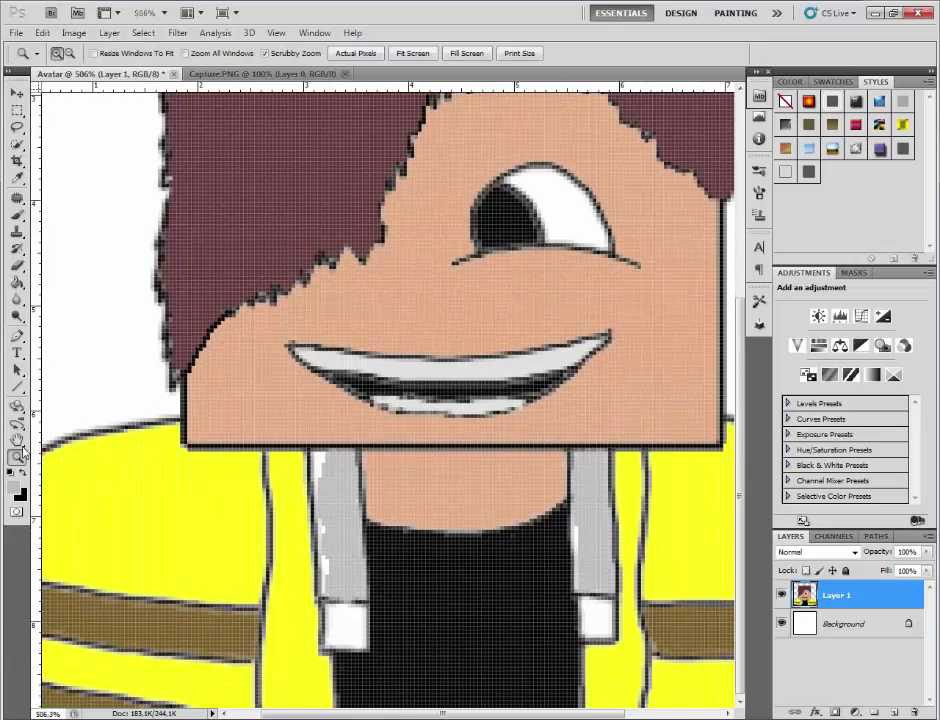
left_click(17, 216)
scroll(332, 464, "up", 1)
scroll(332, 464, "down", 1)
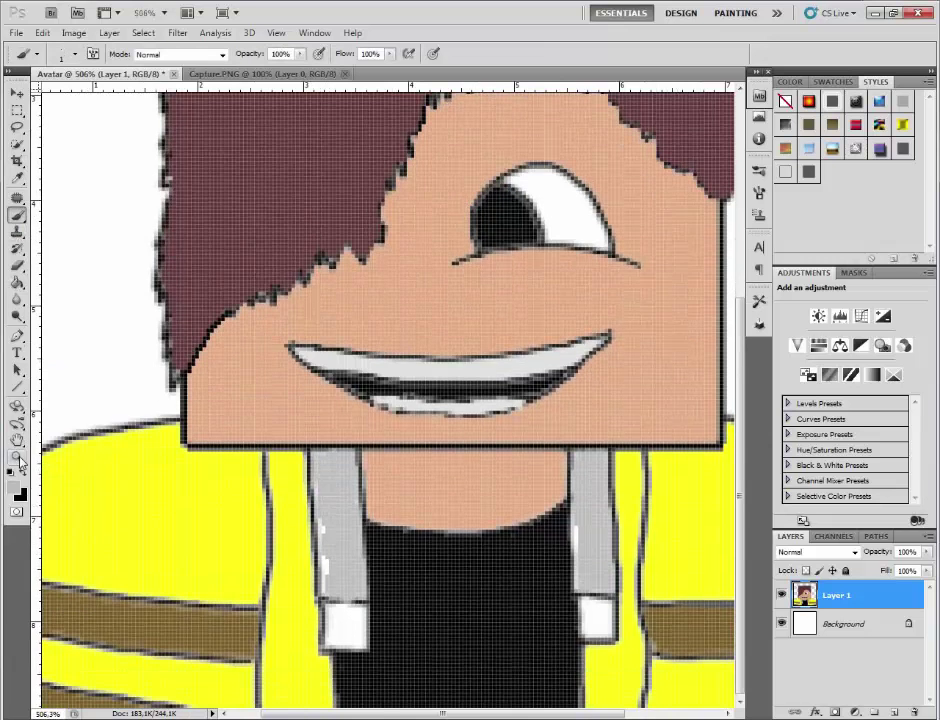
left_click(17, 457)
left_click_drag(267, 467, 308, 484)
scroll(308, 484, "down", 3)
left_click(17, 216)
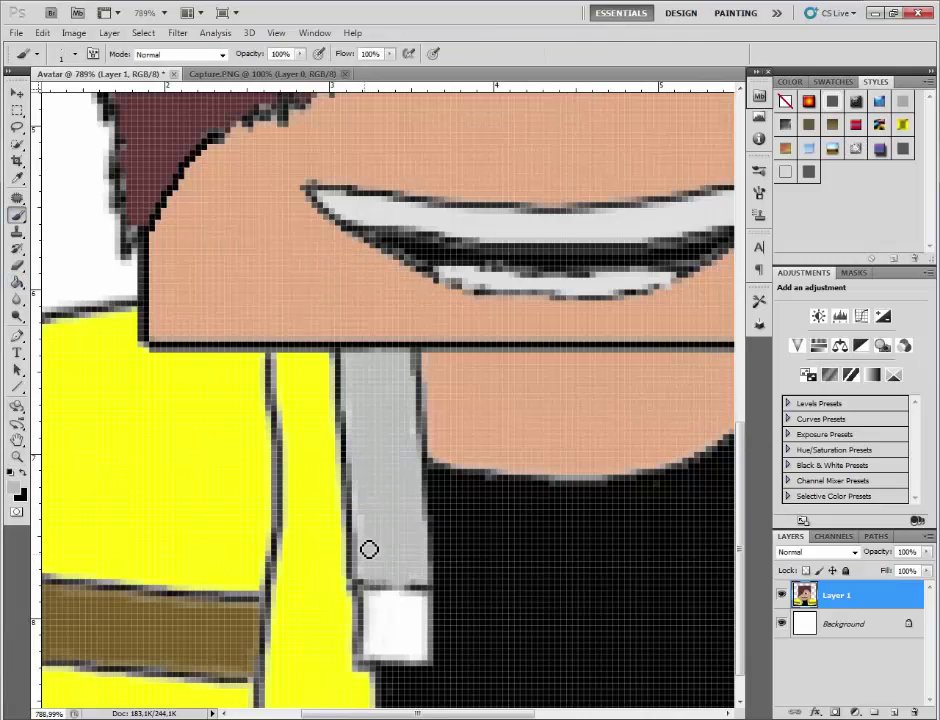
scroll(400, 532, "down", 1)
Check the drawstring tips in Capture.PNG, then set the foreground colour to black and fill the avatar's left drawstring tip.
left_click(207, 75)
left_click(145, 75)
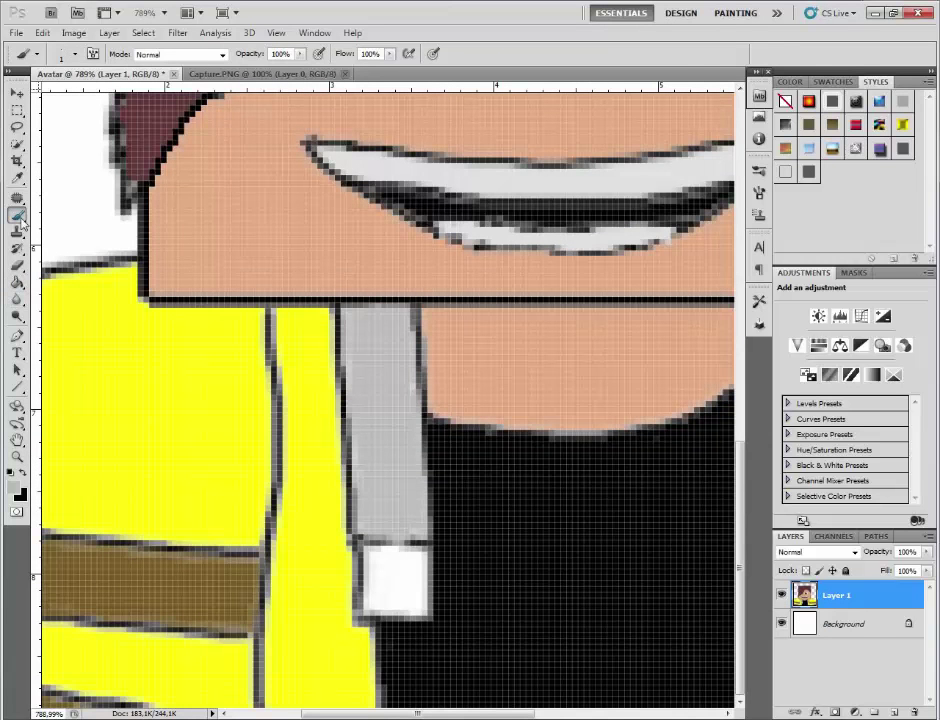
left_click(17, 285)
left_click(13, 487)
left_click(101, 447)
left_click(438, 253)
left_click(387, 557)
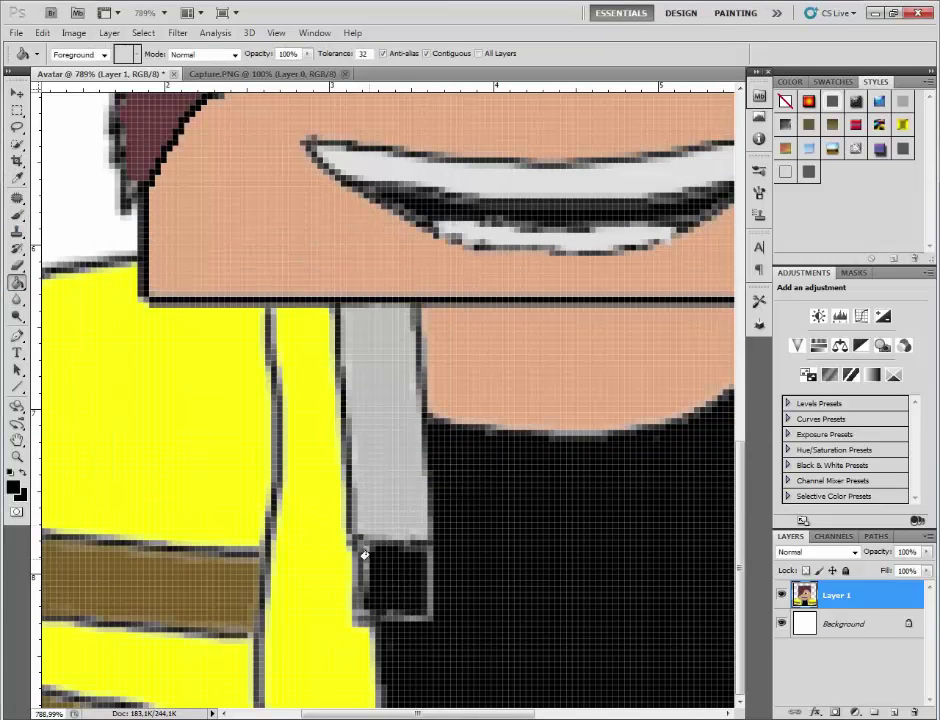
left_click(362, 558)
key("ctrl+z")
key("i")
key("b")
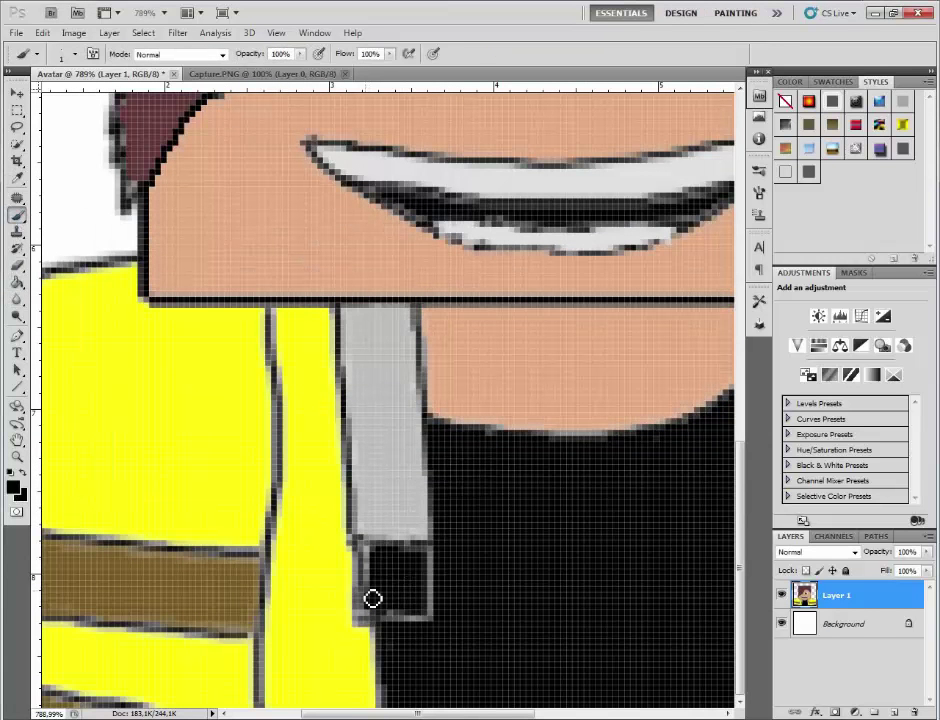
Fill the tip of the avatar's right drawstring with black.
scroll(447, 575, "right", 5)
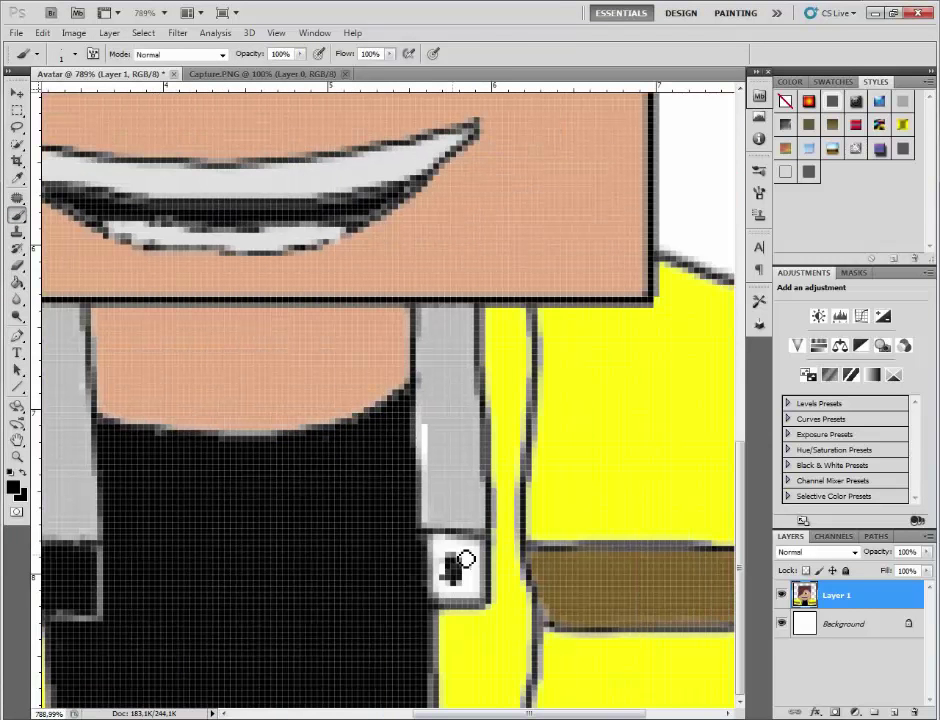
left_click(17, 282)
left_click(454, 576)
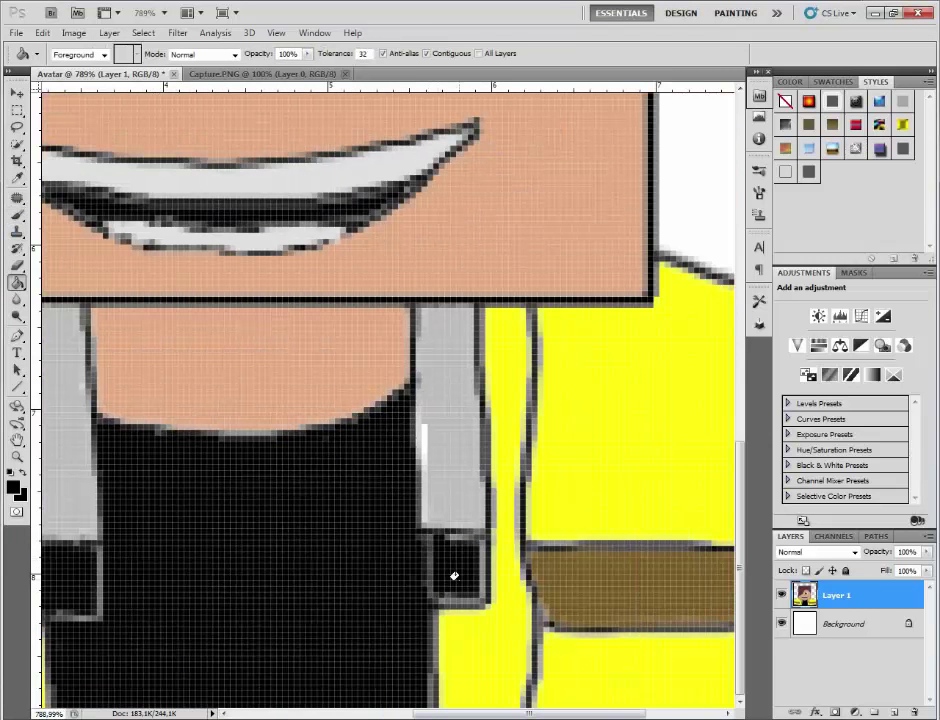
Sample the light grey of the right drawstring and brush it over the leftover white strip along its edge.
left_click(13, 487)
left_click(461, 223)
left_click(17, 179)
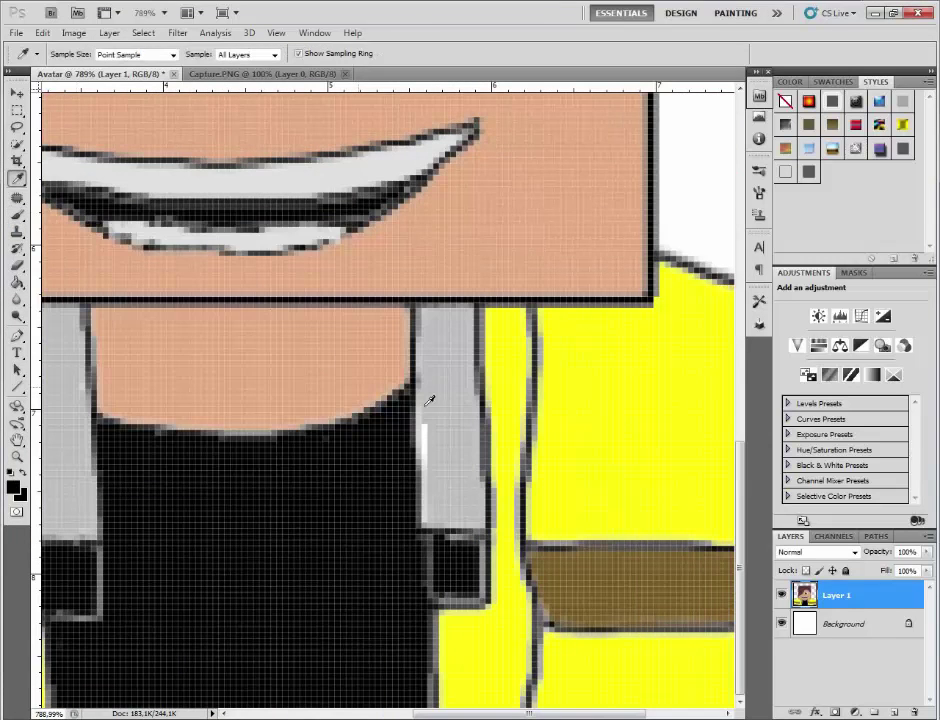
left_click(428, 402)
key("b")
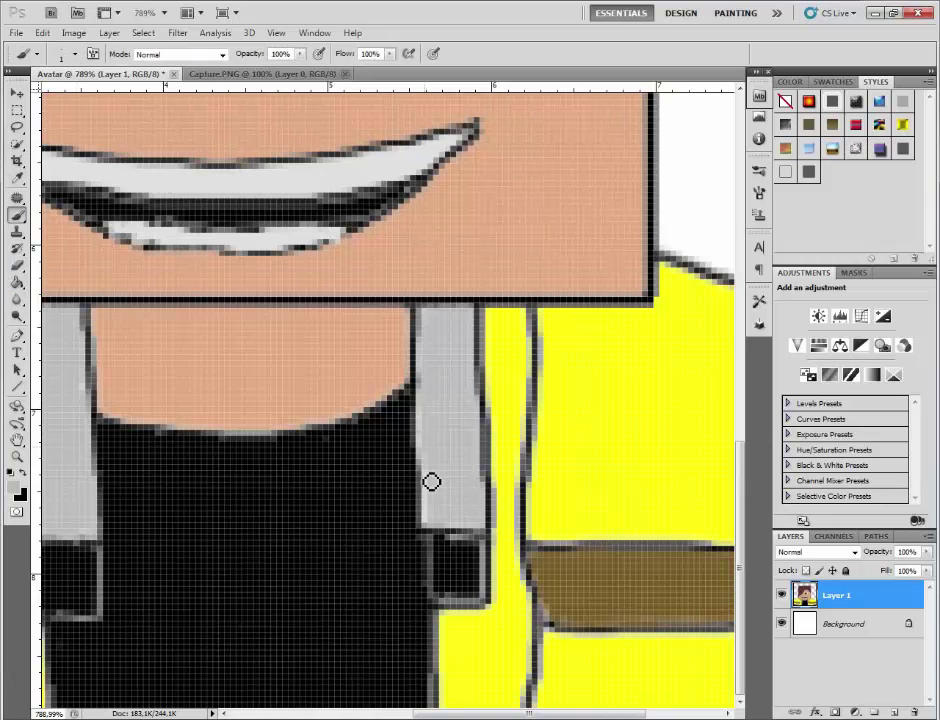
key("z")
left_click_drag(335, 466, 190, 470)
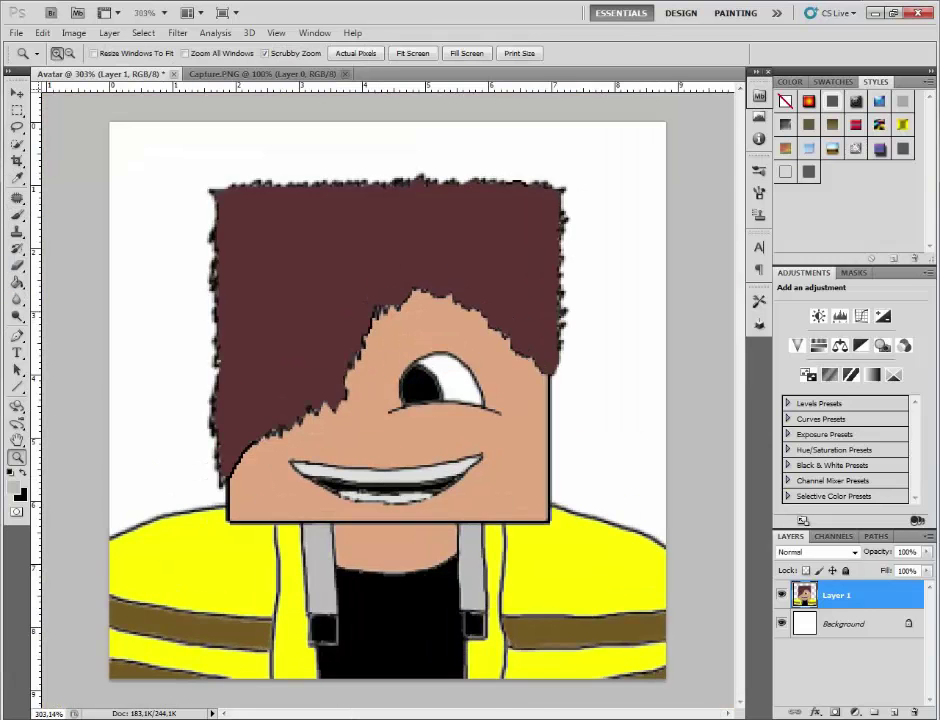
Check the skin on the MCSkinSearch page in the browser, return to Photoshop and preview the avatar without the white background.
key("alt+Tab")
key("alt+Tab")
key("alt+Tab")
key("alt+Tab")
key("alt+Tab")
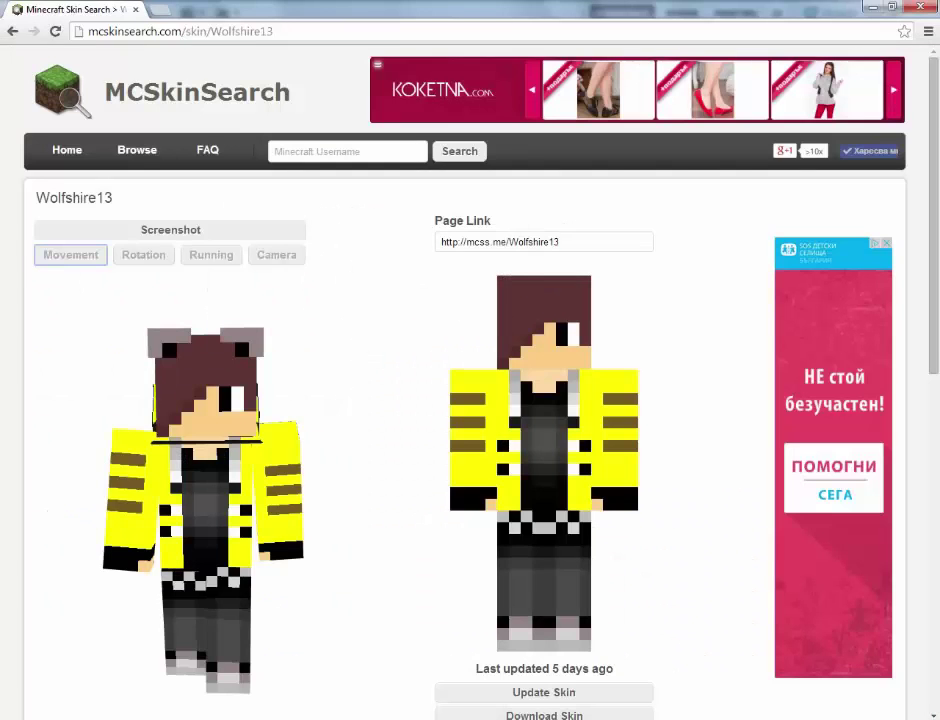
key("alt+Tab")
key("alt+Tab")
key("alt+Tab")
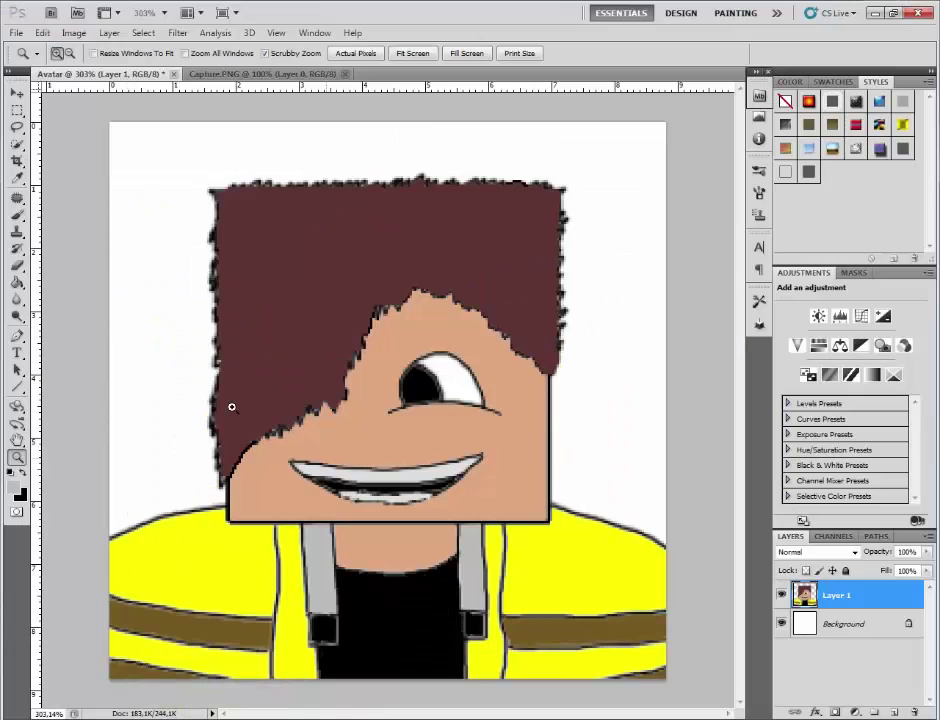
left_click(782, 623)
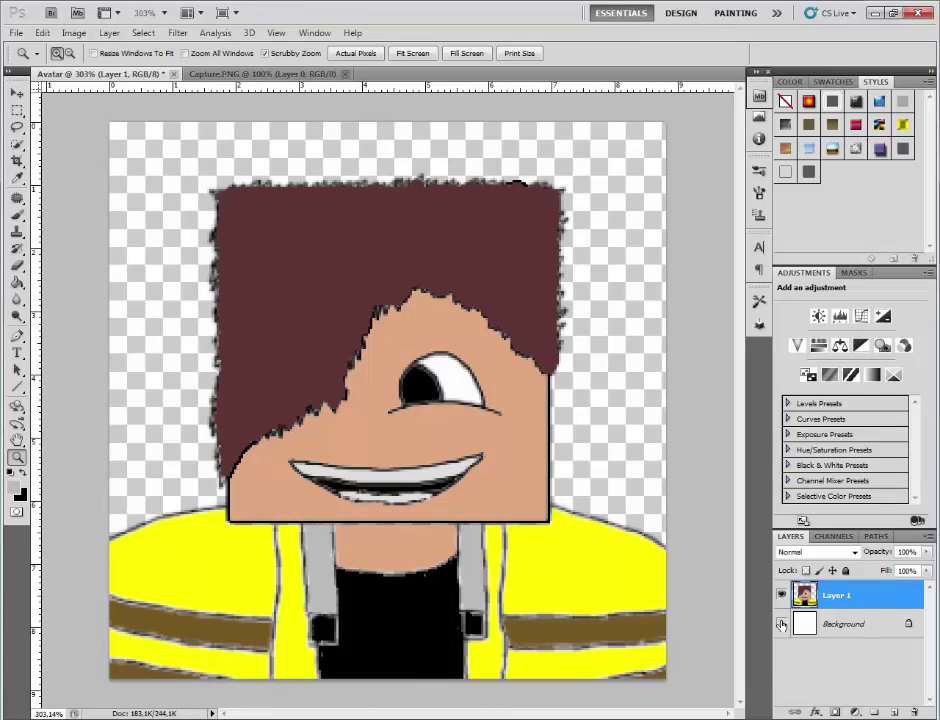
left_click(781, 623)
Create a new layer above the avatar drawing with the Darken blending mode.
key("ctrl+shift+n")
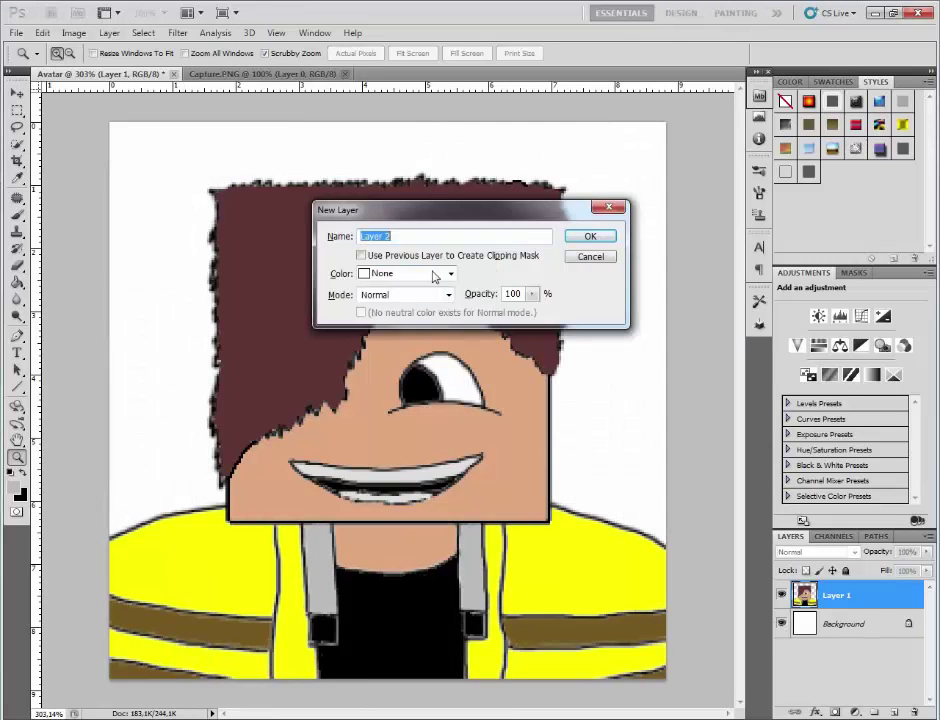
left_click(434, 294)
left_click(424, 331)
left_click(611, 238)
Choose a hard 20 px brush, set Layer 2's opacity to 23% and fill to 20%, and dab grey beside the head.
left_click(18, 215)
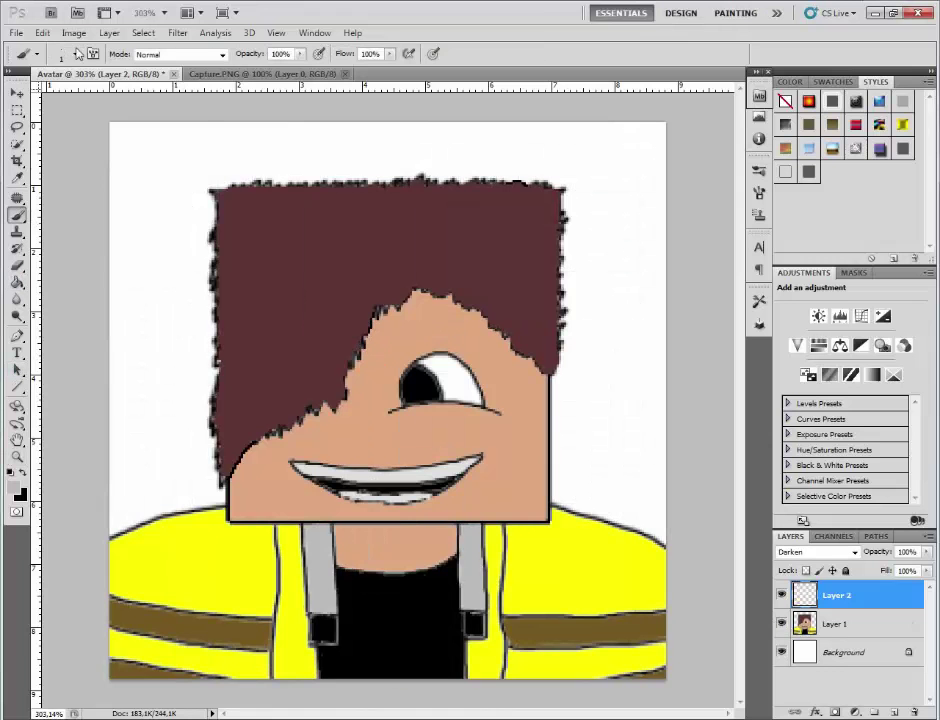
left_click(75, 53)
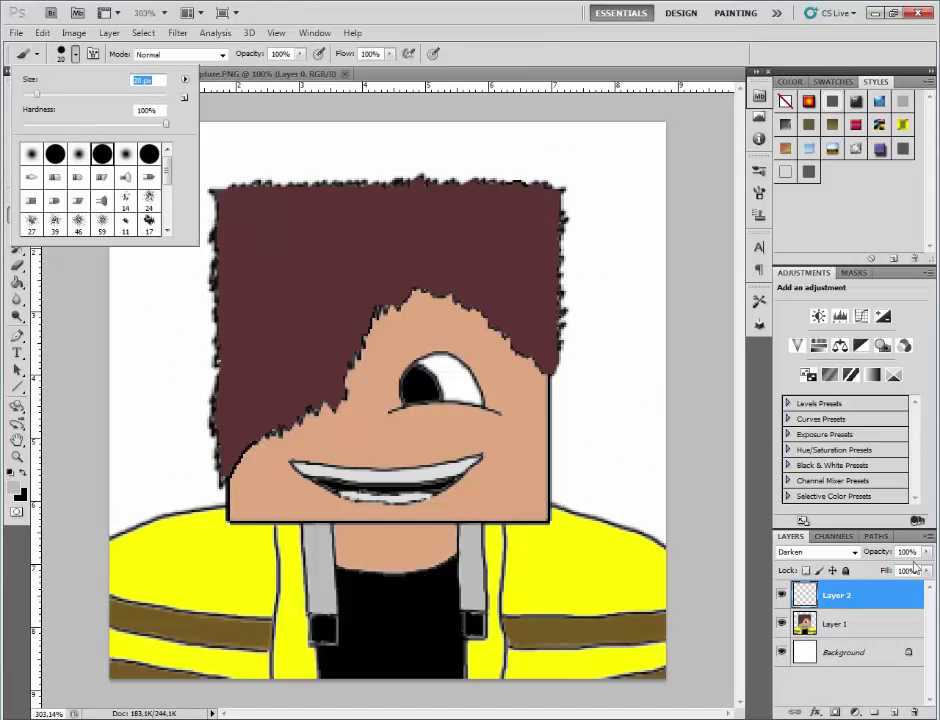
left_click_drag(927, 552, 873, 566)
mouse_move(927, 571)
left_mouse_down()
mouse_move(903, 588)
mouse_move(871, 588)
left_mouse_up()
left_click(140, 321)
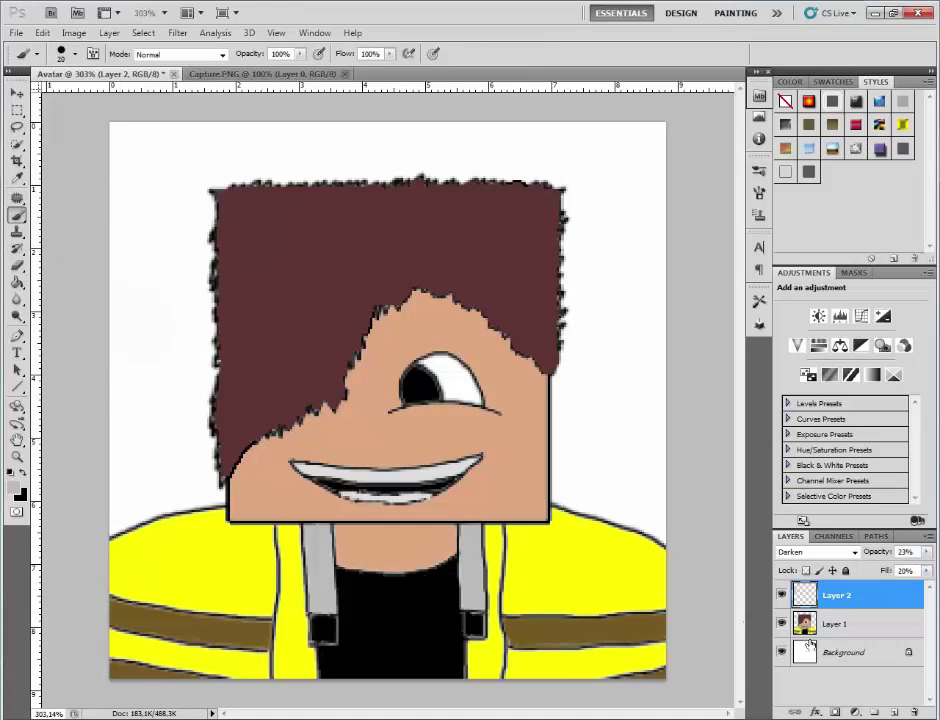
left_click(782, 624)
left_click(782, 652)
left_click(782, 624)
left_click(782, 652)
Set Layer 2's opacity to 52% and test grey strokes beside the hair with the fill at 39% and 51%.
left_click_drag(927, 552, 891, 566)
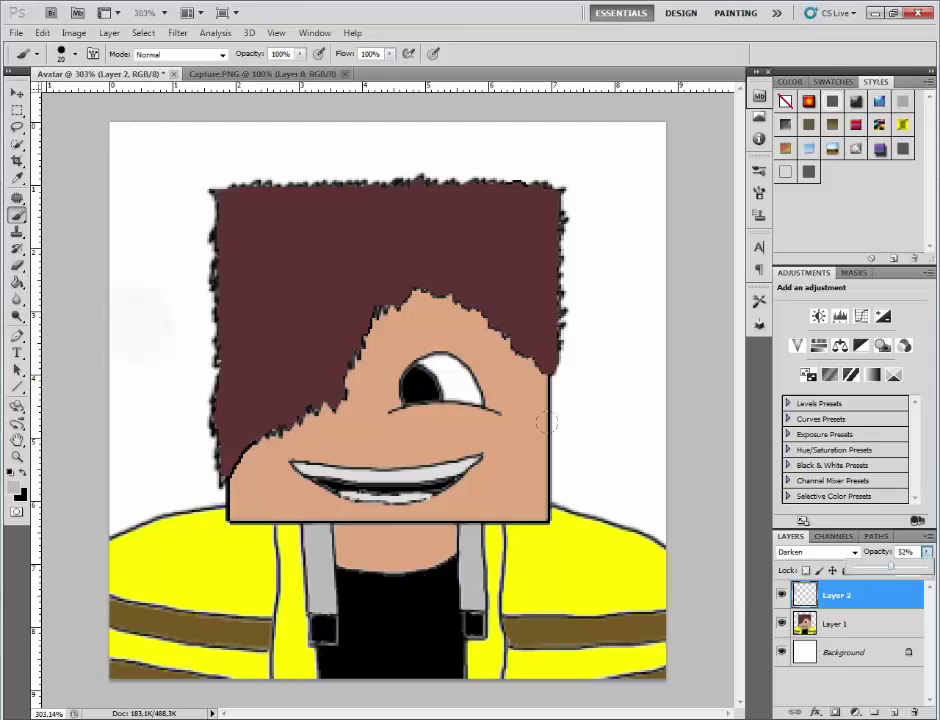
left_click_drag(178, 288, 145, 266)
left_click_drag(927, 571, 883, 588)
left_click_drag(165, 235, 145, 255)
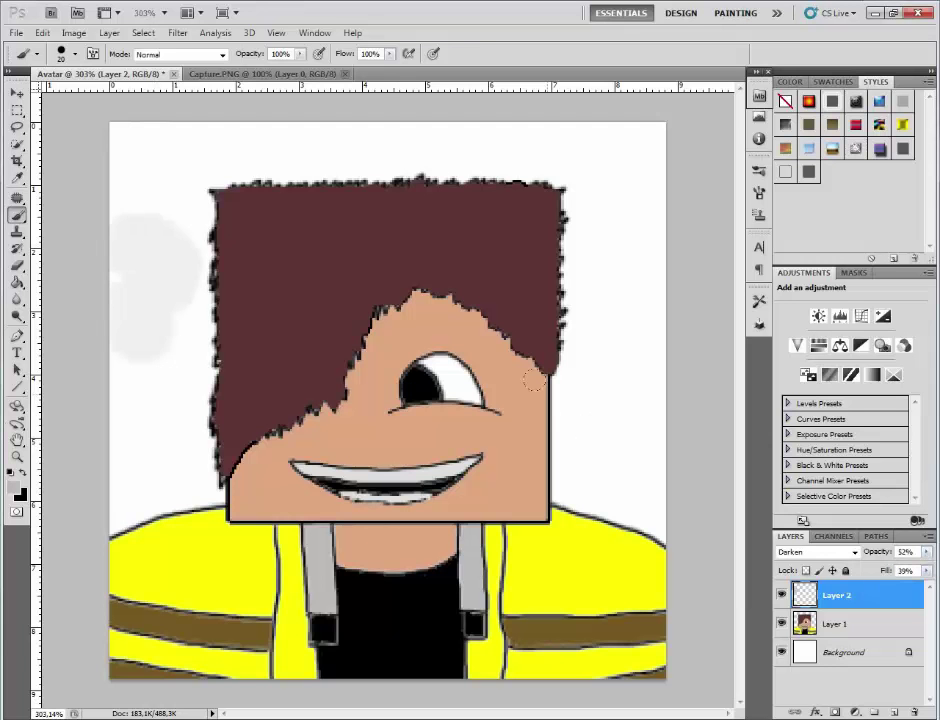
left_click(926, 570)
mouse_move(888, 585)
left_mouse_down()
mouse_move(912, 585)
mouse_move(893, 593)
left_mouse_up()
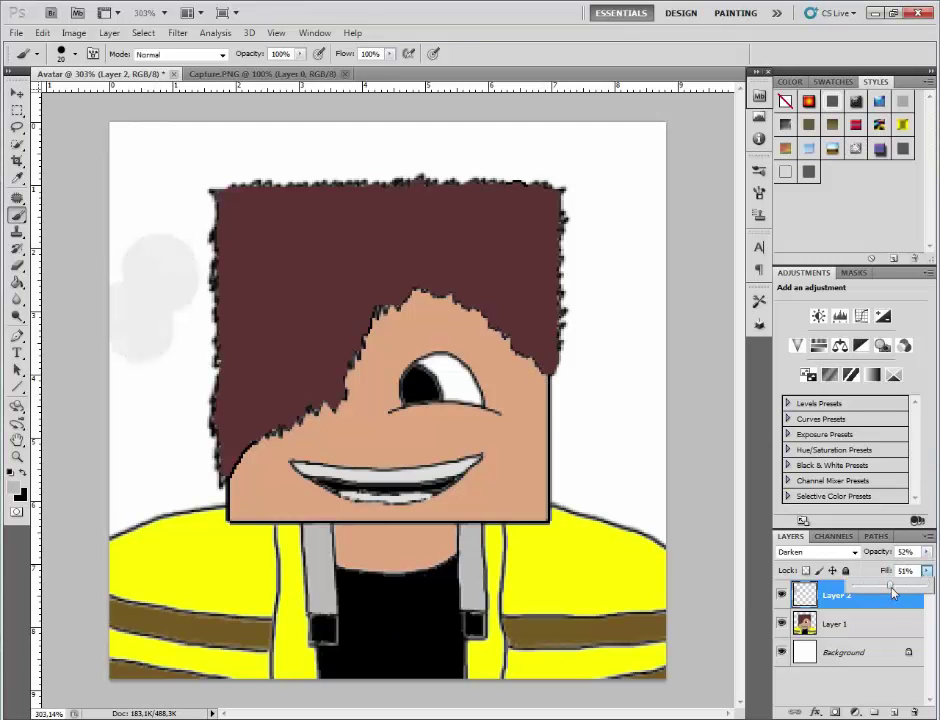
left_click(42, 445)
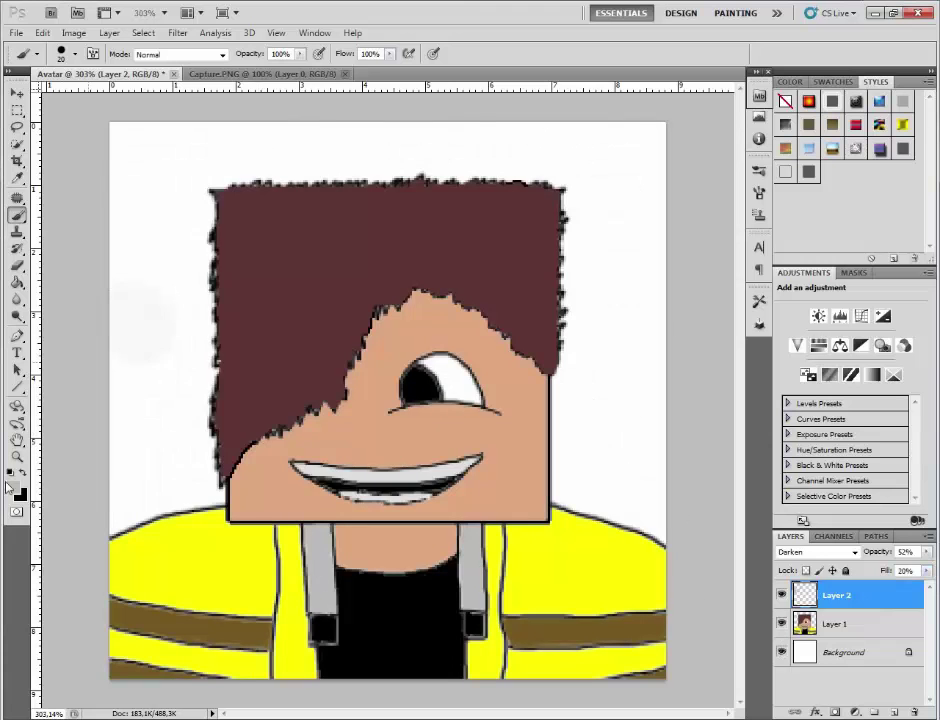
Set the foreground colour to dark red and brush it over the hair on Layer 2.
left_click(13, 486)
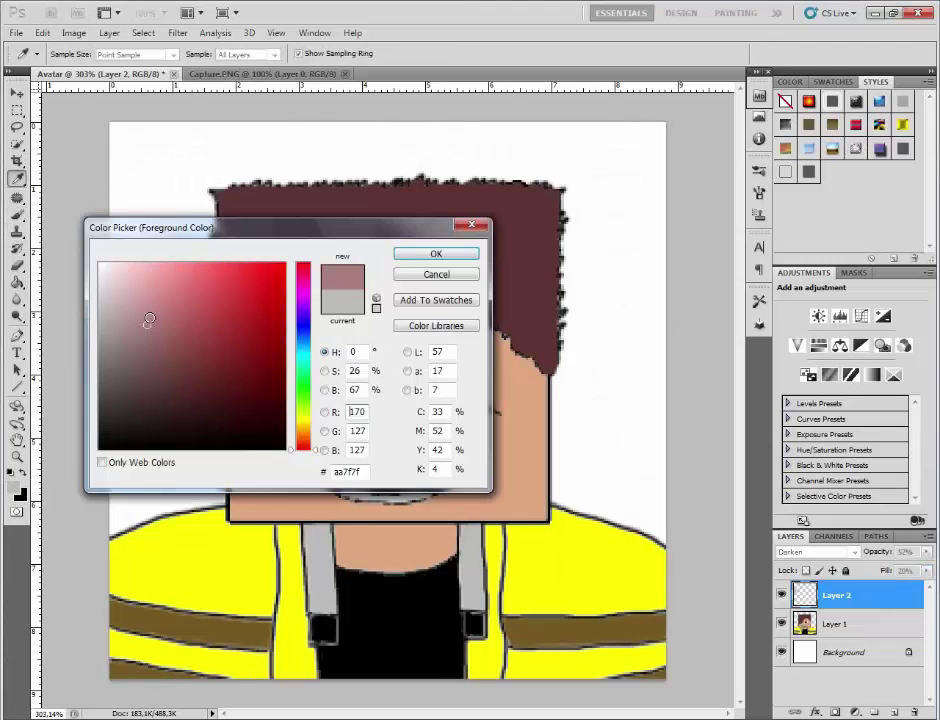
mouse_move(150, 318)
left_mouse_down()
mouse_move(155, 300)
mouse_move(178, 382)
mouse_move(223, 299)
left_mouse_up()
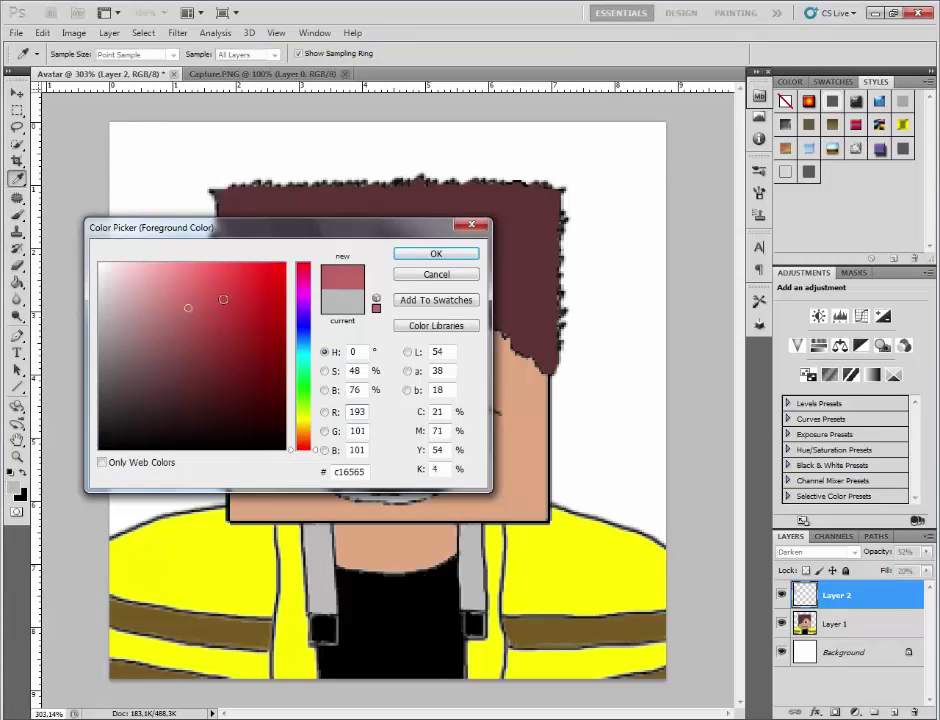
key("Return")
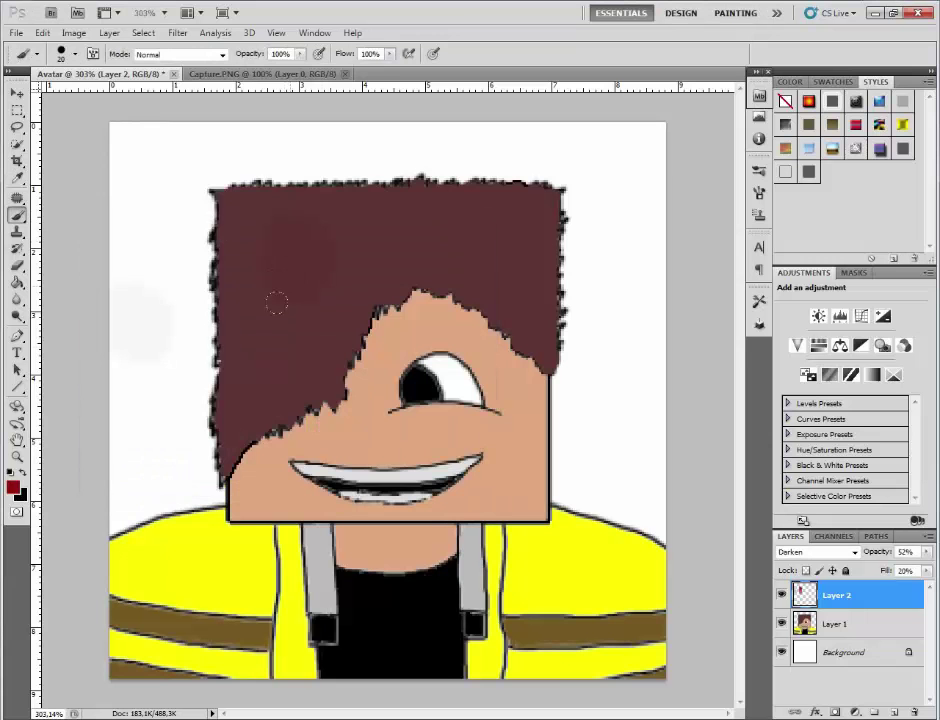
mouse_move(277, 303)
left_mouse_down()
mouse_move(251, 362)
mouse_move(239, 252)
left_mouse_up()
key("ctrl+z")
mouse_move(231, 407)
left_mouse_down()
mouse_move(358, 263)
mouse_move(492, 275)
left_mouse_up()
Try a light pink foreground colour and replace it with bright red for the hair shading.
left_click(13, 487)
left_click(170, 268)
left_click(436, 256)
left_click(13, 487)
key("Return")
left_click(13, 487)
left_click(278, 265)
left_click(418, 254)
Set the foreground colour to dark olive green #505632.
left_click(13, 487)
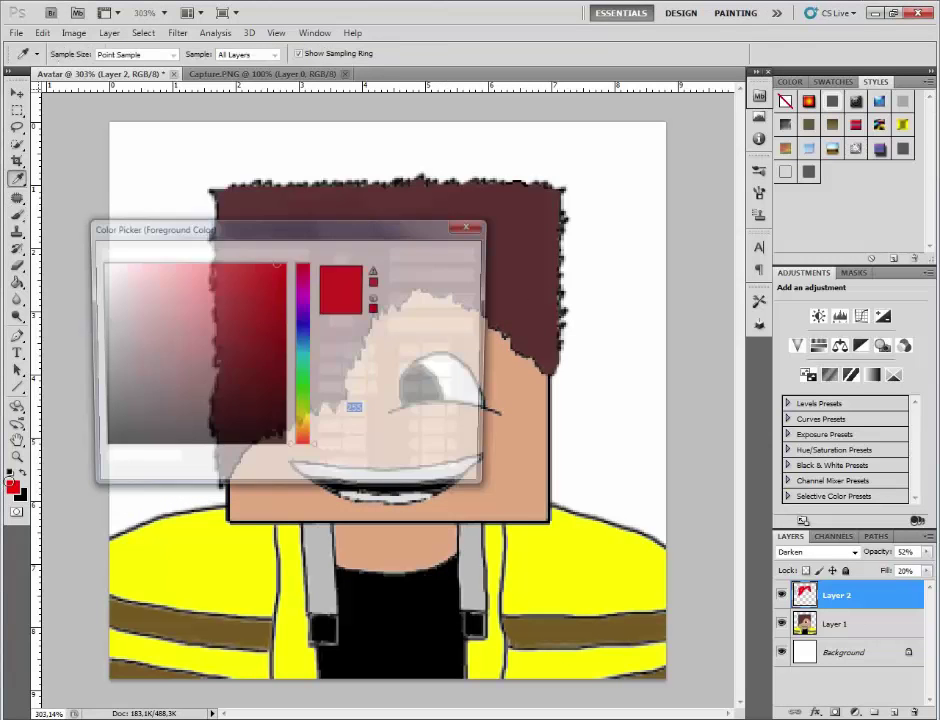
left_click(305, 415)
left_click(176, 388)
left_click(437, 252)
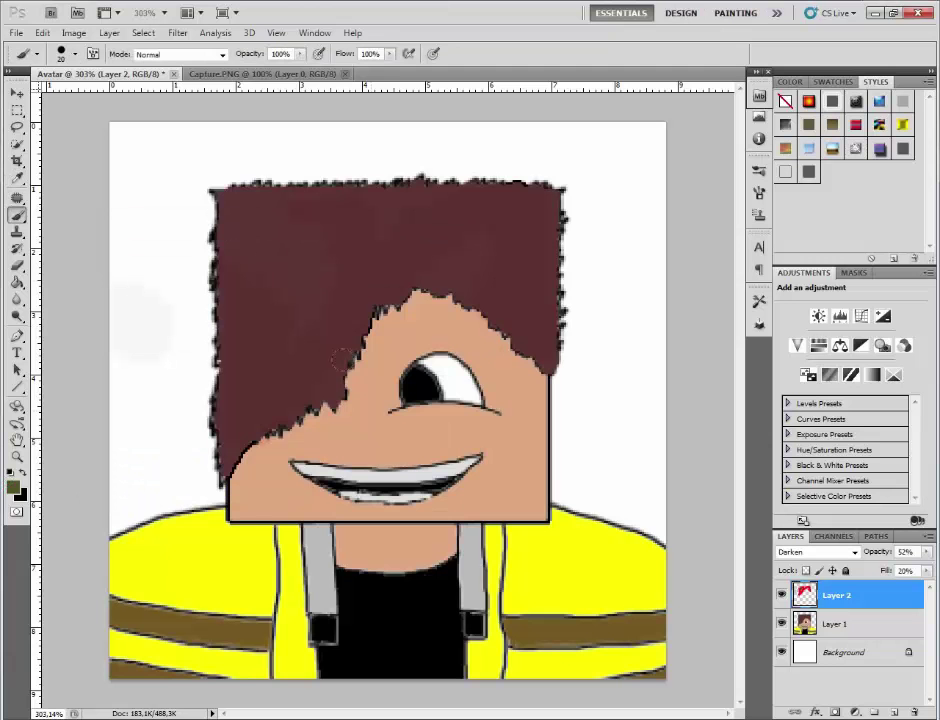
Add a second shading layer above Layer 2 in Darken mode.
key("ctrl+shift+n")
left_click(409, 294)
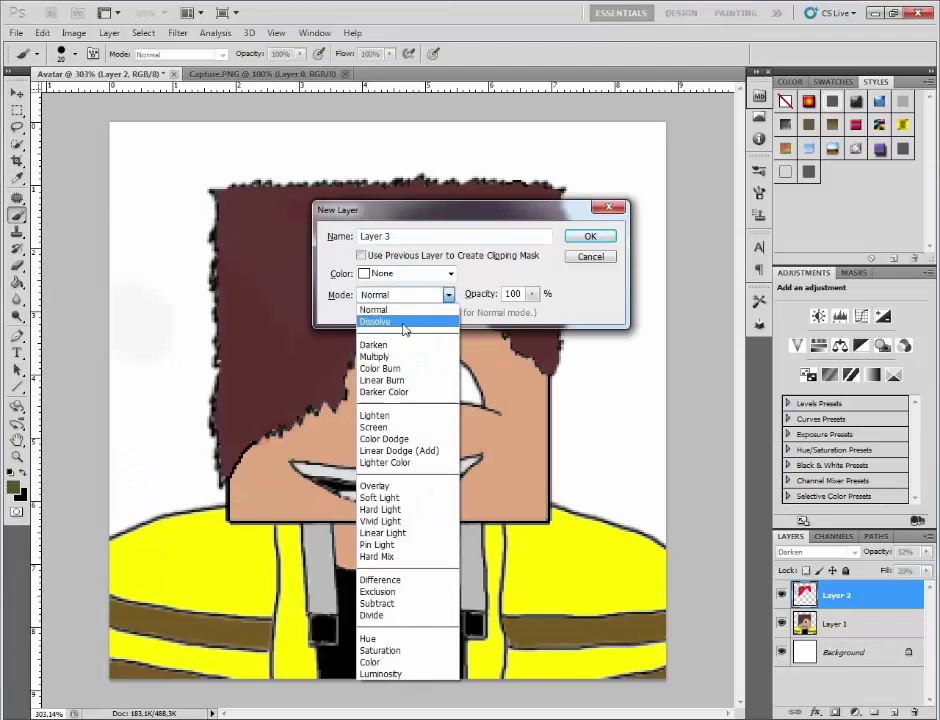
left_click(420, 342)
key("Return")
Brush bright lime green over the hair on Layer 3 and move that layer below Layer 2.
left_click(13, 487)
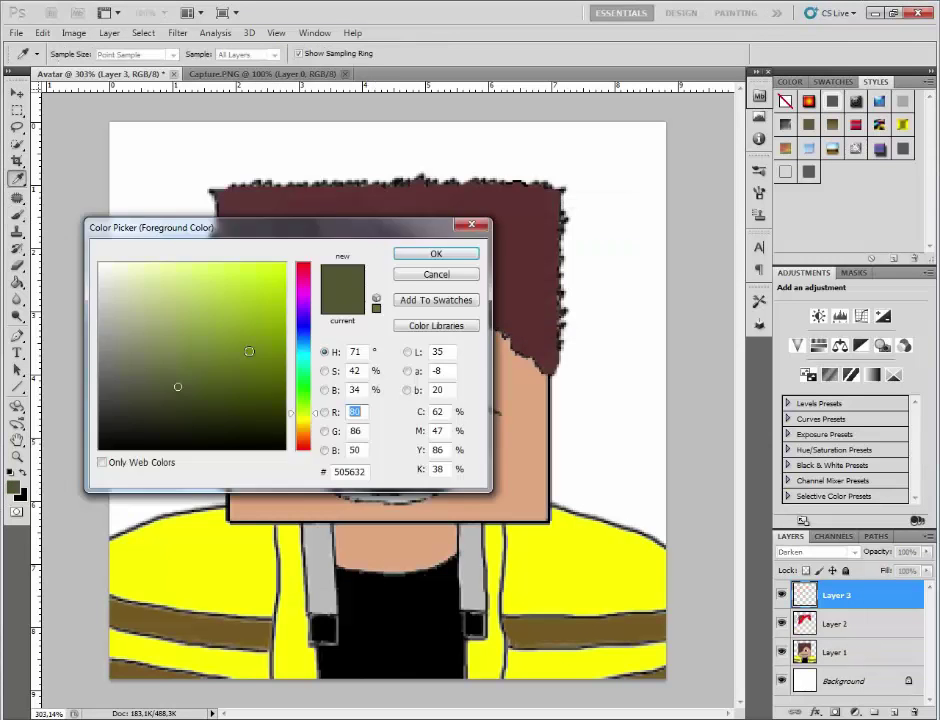
left_click(176, 238)
left_click(434, 253)
mouse_move(296, 246)
left_mouse_down()
mouse_move(327, 240)
mouse_move(289, 222)
mouse_move(337, 213)
mouse_move(486, 220)
mouse_move(339, 236)
left_mouse_up()
left_click_drag(300, 327, 255, 270)
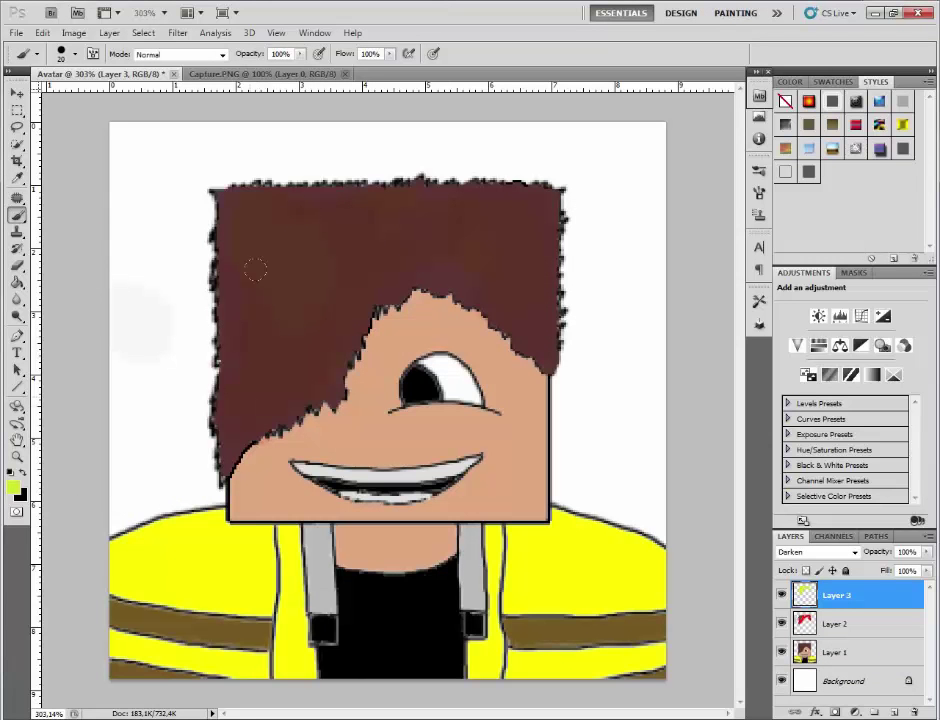
left_click_drag(836, 594, 866, 640)
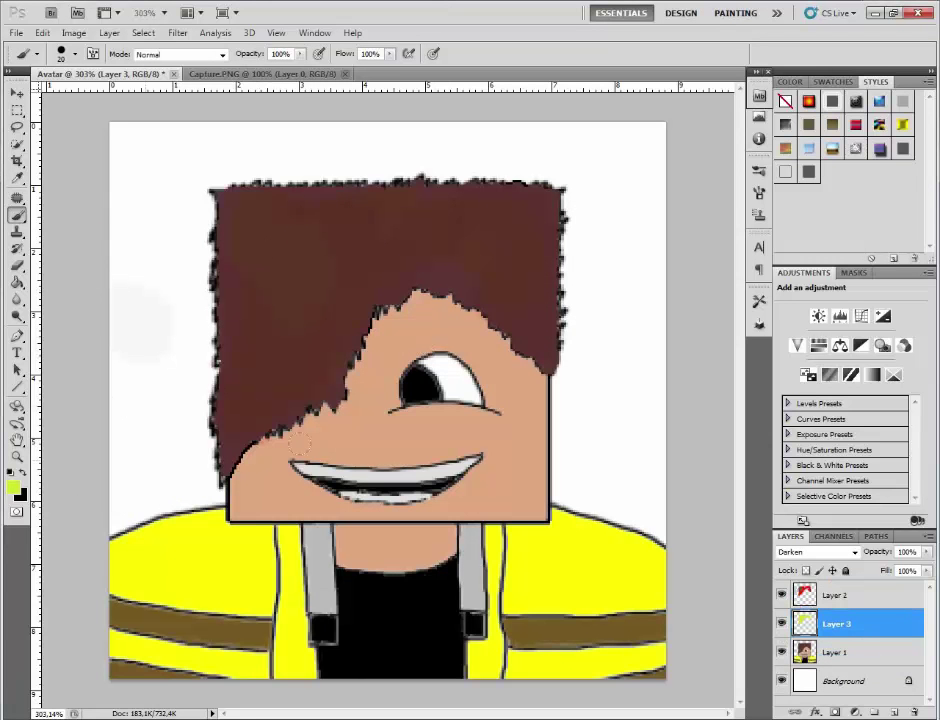
Add another Darken layer directly above the lime-green shading layer.
key("ctrl+shift+n")
left_click(449, 294)
left_click(375, 344)
left_click(574, 236)
Set the foreground colour to medium blue for brushing on the new layer.
left_click(13, 487)
left_click_drag(314, 412, 313, 339)
left_click(258, 335)
key("Return")
key("b")
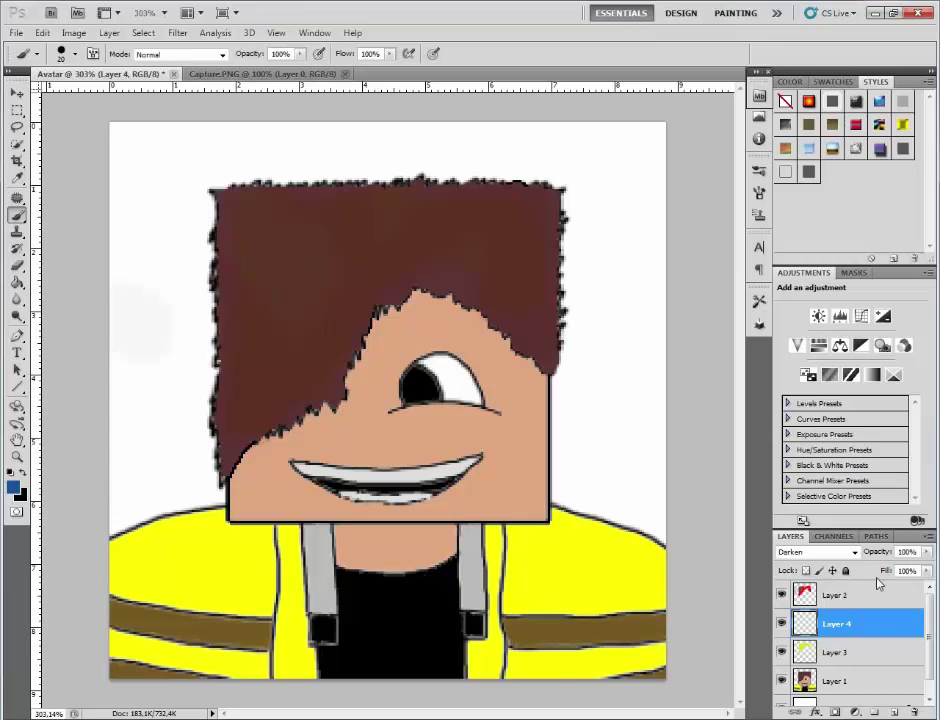
Set Layer 4's opacity to 35% and fill to 14%, and brush blue shading over the hair.
left_click(850, 596)
mouse_move(927, 571)
left_mouse_down()
mouse_move(864, 598)
mouse_move(929, 562)
mouse_move(881, 568)
mouse_move(876, 592)
mouse_move(863, 592)
left_mouse_up()
left_click(860, 624)
left_click(298, 294)
left_click_drag(245, 356, 258, 378)
left_click_drag(231, 247, 240, 208)
mouse_move(316, 195)
left_mouse_down()
mouse_move(447, 207)
mouse_move(515, 196)
left_mouse_up()
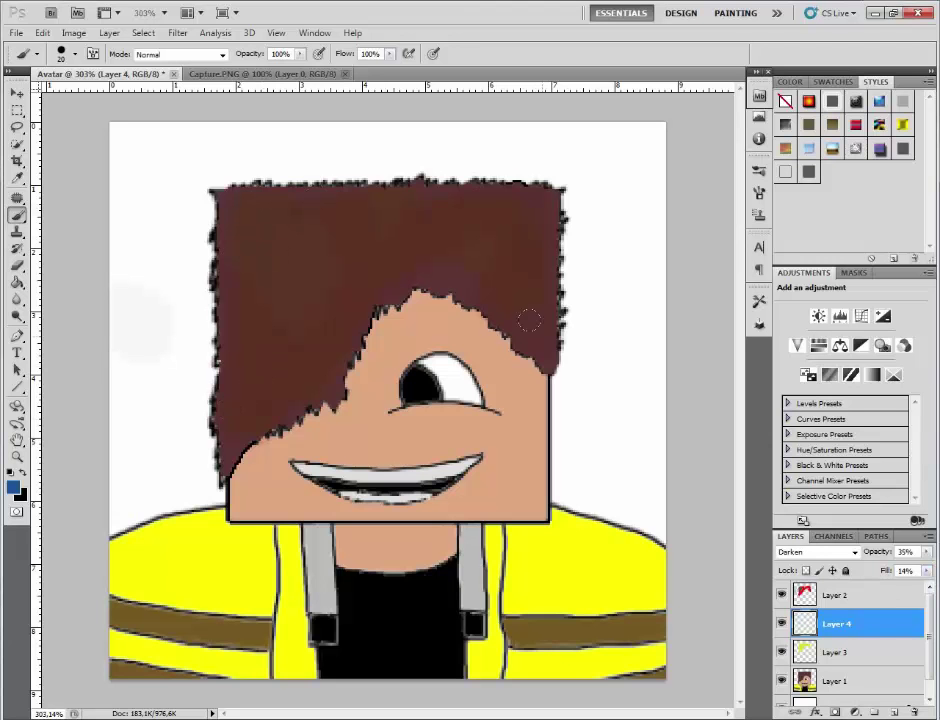
left_click_drag(426, 236, 438, 236)
Try to merge the three hair shading layers into one.
left_click(859, 651)
left_click(877, 599, "shift")
key("ctrl+e")
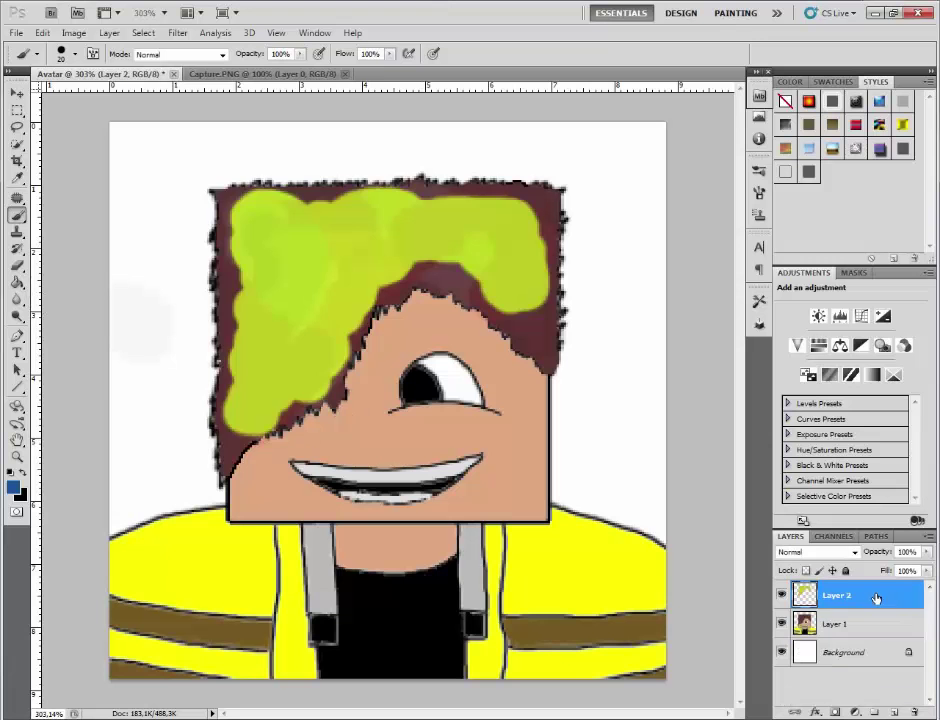
key("ctrl+z")
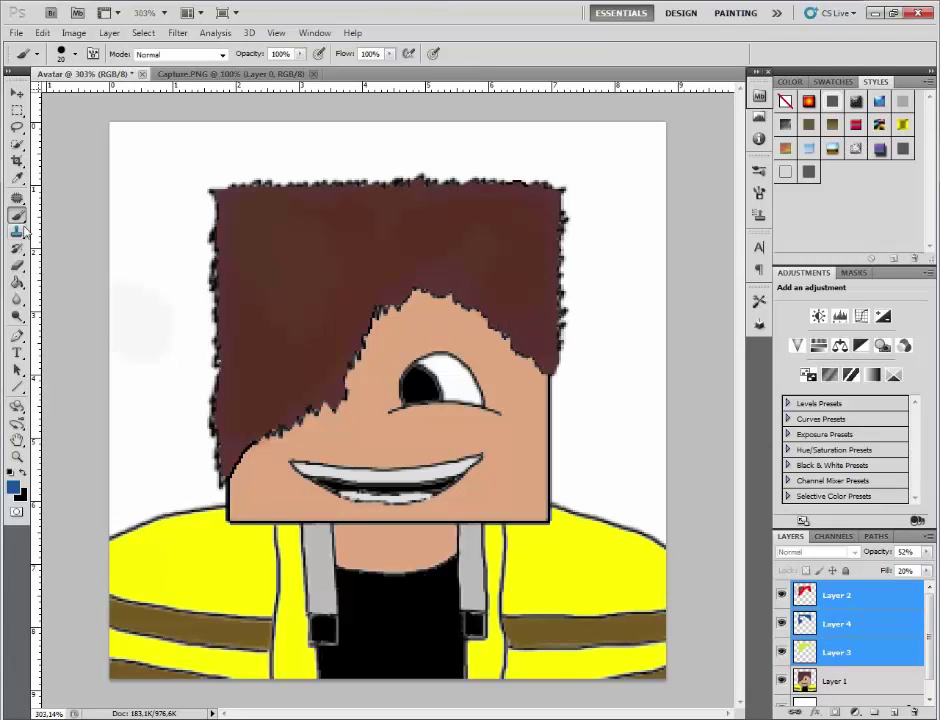
Sample the face's skin colour and darken it to #cd9975 as the foreground colour.
left_click(18, 179)
left_click(410, 427)
left_click(14, 488)
left_click(178, 300)
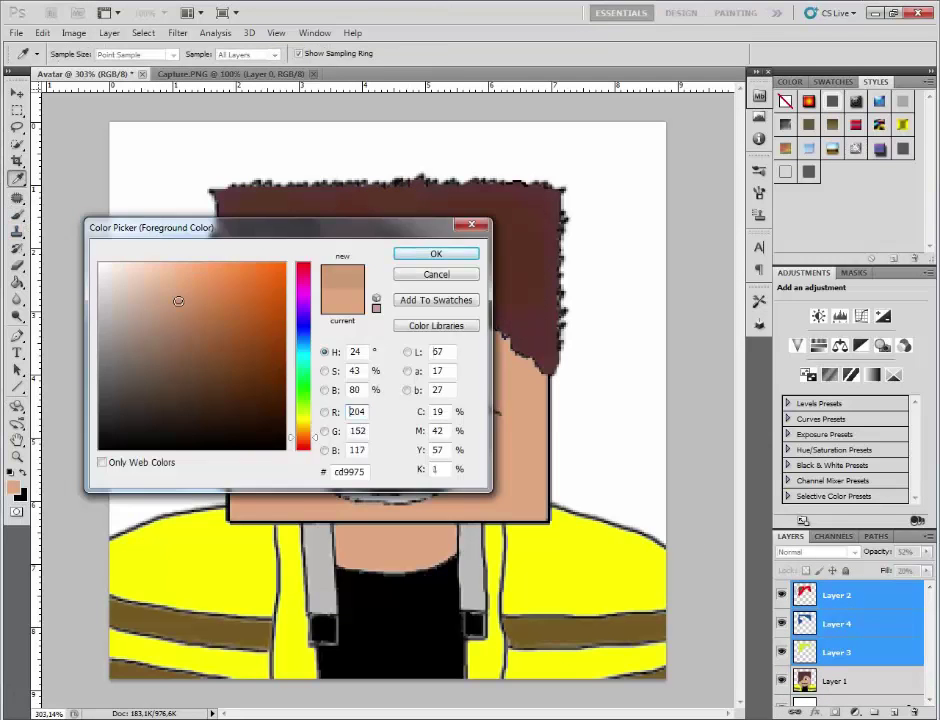
left_click(412, 256)
Add a layer for the face shading on top of the hair shading, using the Darken mode.
key("ctrl+shift+n")
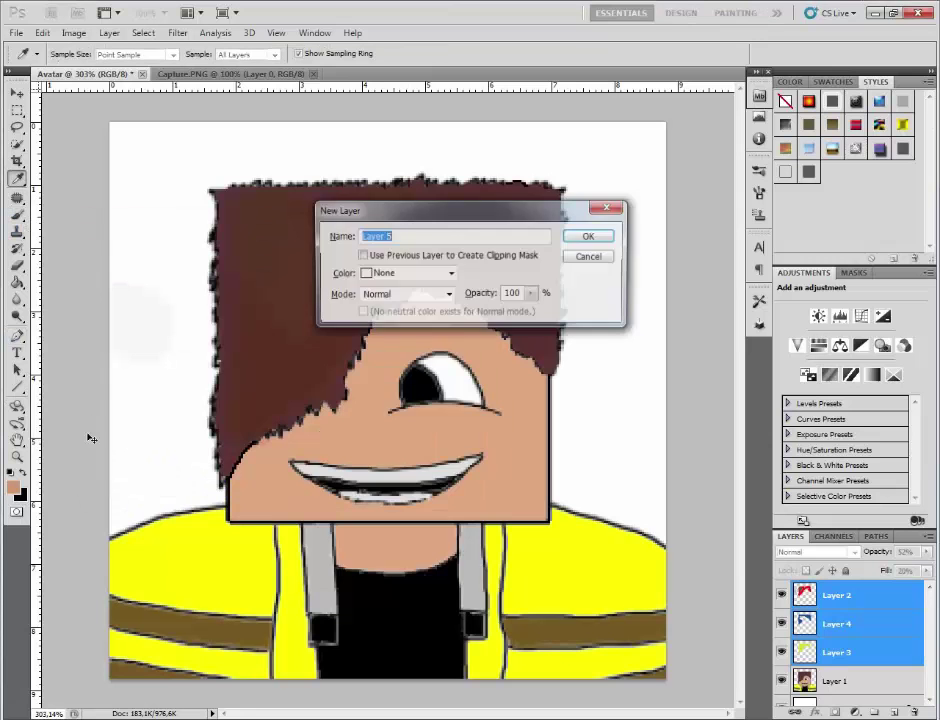
left_click(420, 300)
left_click(380, 342)
left_click(608, 235)
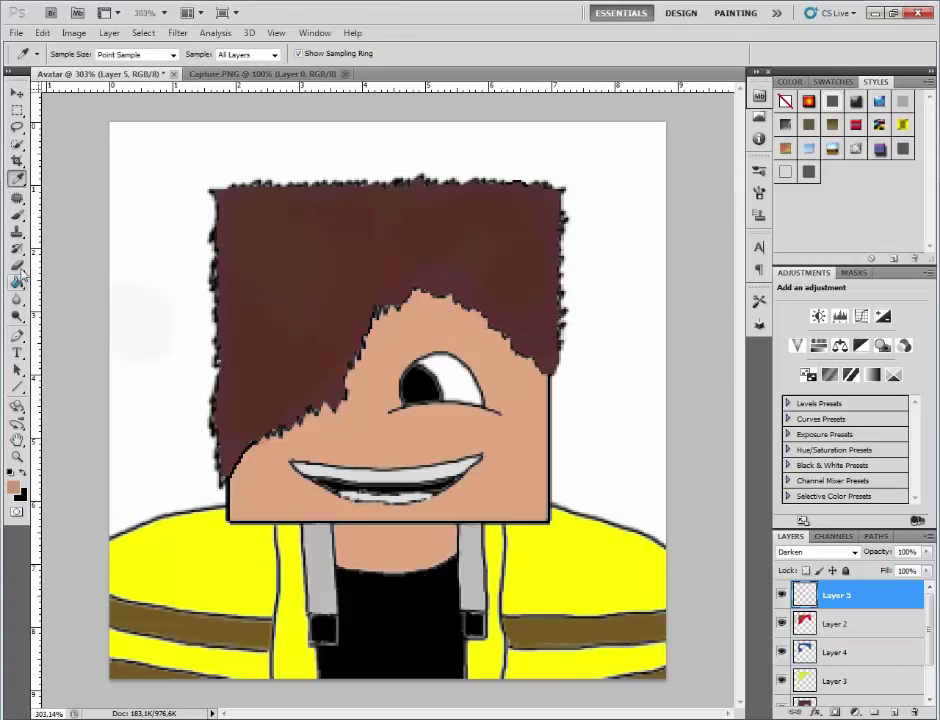
Brush the darker skin tone along the face's lower left corner below the hair, reducing the brush to 13 px.
left_click(18, 215)
left_click_drag(250, 469, 251, 477)
left_click(74, 54)
left_click_drag(36, 98, 30, 98)
left_click(238, 490)
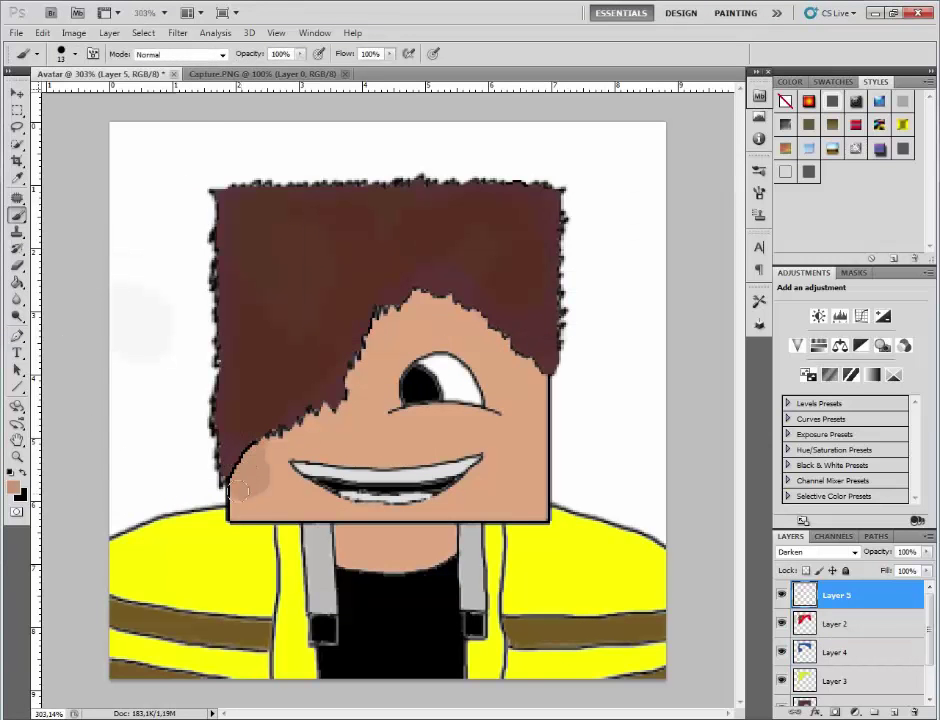
mouse_move(238, 490)
left_mouse_down()
mouse_move(317, 492)
mouse_move(253, 494)
mouse_move(283, 504)
mouse_move(258, 477)
left_mouse_up()
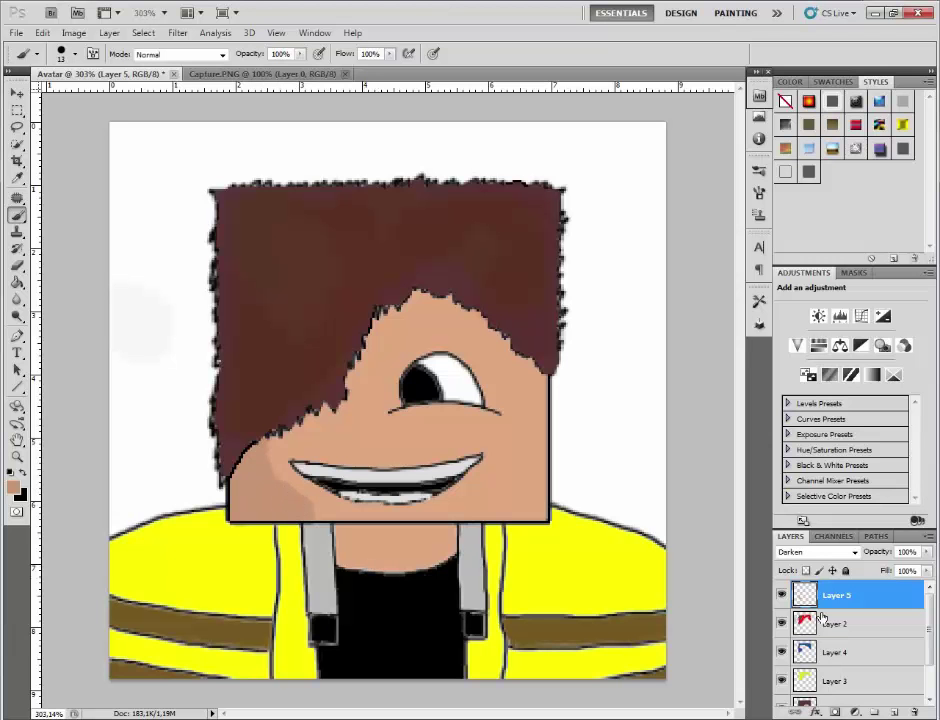
Delete the face shading layer and add a fresh Darken layer above the hair shading, reducing the brush to 5 px.
key("Delete")
left_click(58, 55)
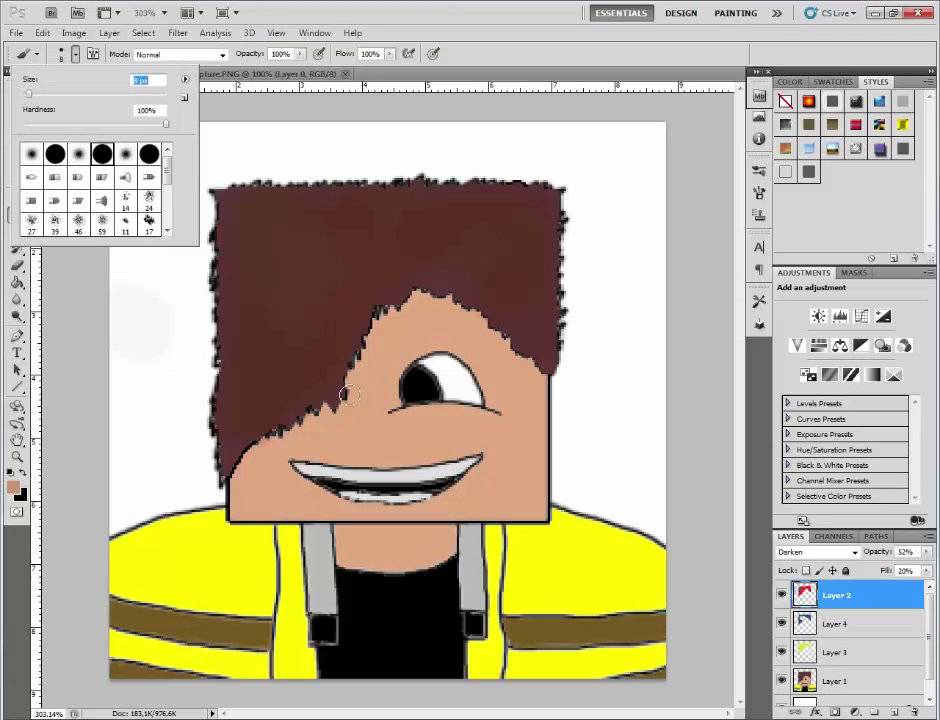
left_click(17, 457)
left_click_drag(443, 399, 528, 410)
left_click(17, 215)
key("b")
key("ctrl+shift+n")
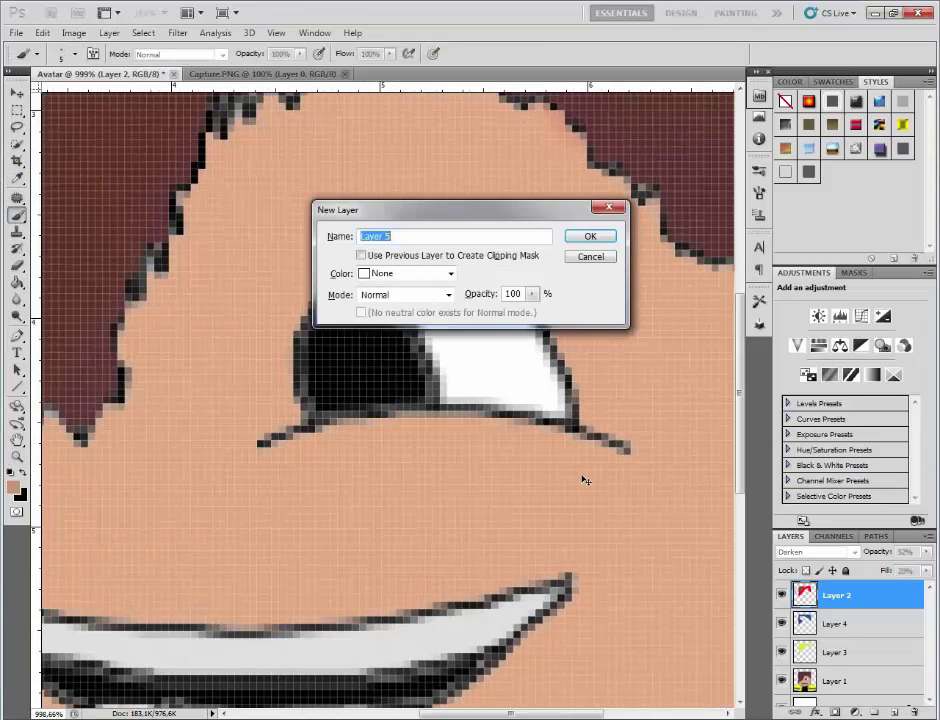
key("Return")
Try shading the skin below the eye and along the mouth's lower edge with the 5 px brush.
mouse_move(265, 455)
left_mouse_down()
mouse_move(523, 436)
mouse_move(604, 460)
left_mouse_up()
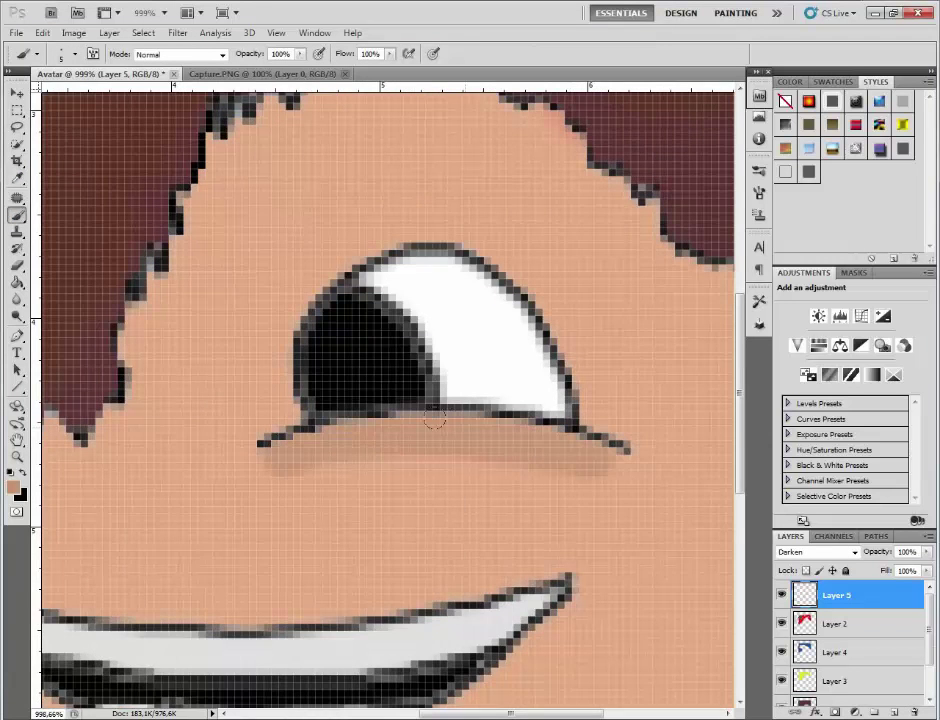
scroll(434, 424, "down", 3)
scroll(434, 712, "left", 6)
mouse_move(134, 518)
left_mouse_down()
mouse_move(266, 597)
mouse_move(420, 648)
mouse_move(490, 656)
left_mouse_up()
scroll(489, 656, "right", 1)
key("ctrl+z")
mouse_move(112, 511)
left_mouse_down()
mouse_move(186, 570)
mouse_move(300, 622)
mouse_move(480, 664)
mouse_move(625, 642)
mouse_move(705, 605)
left_mouse_up()
scroll(640, 590, "right", 3)
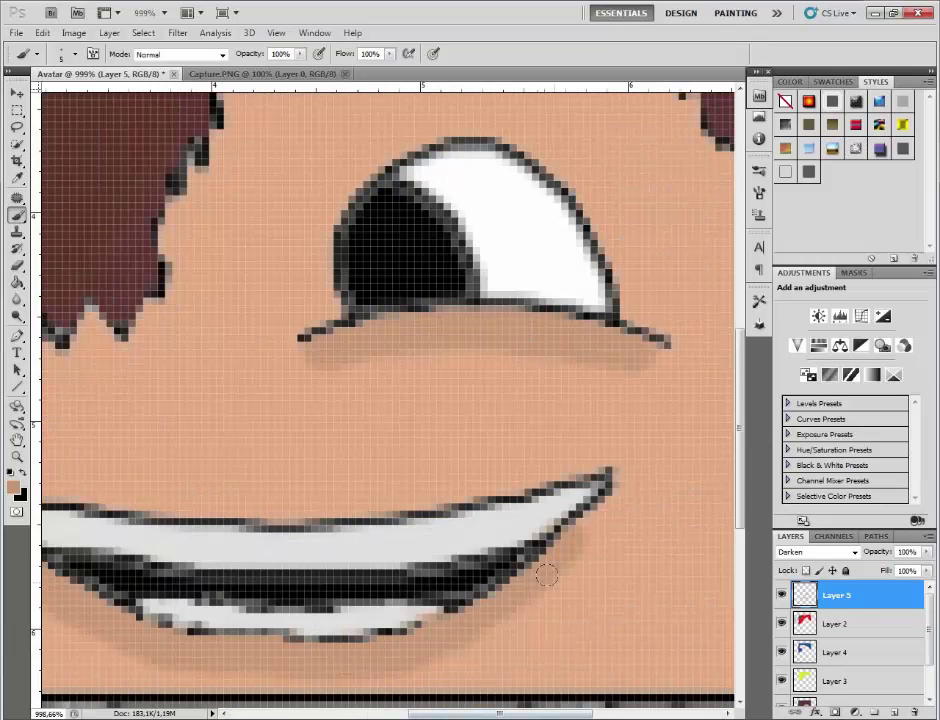
left_click_drag(558, 565, 614, 498)
Shade the skin beneath the eye line and the neck just under the chin using a 3 px brush.
left_click(17, 457)
mouse_move(425, 445)
left_mouse_down()
mouse_move(271, 480)
mouse_move(308, 449)
left_mouse_up()
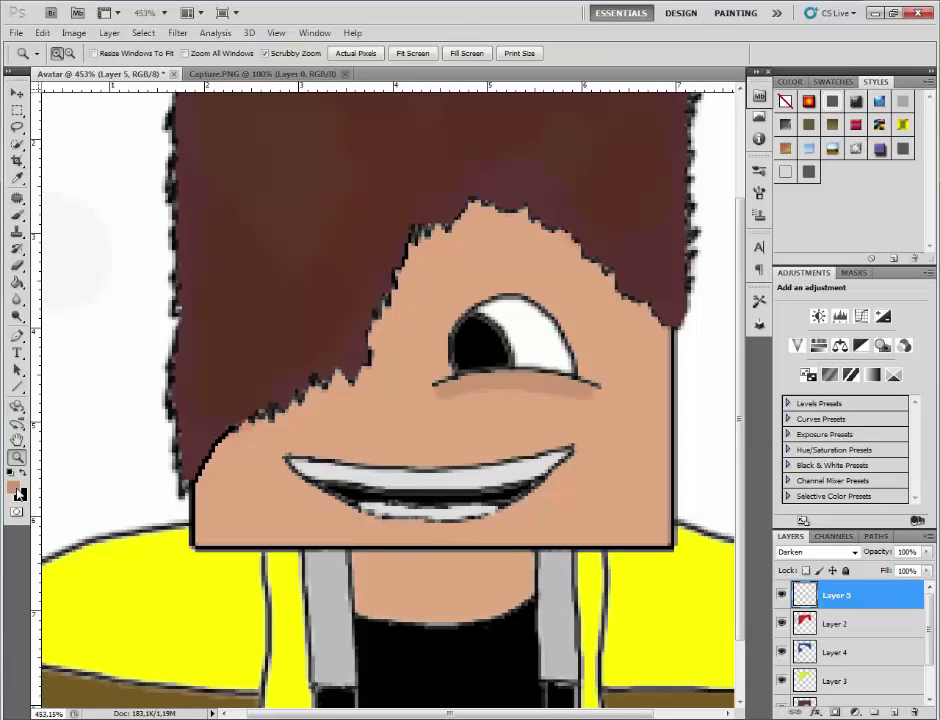
key("b")
left_click(72, 56)
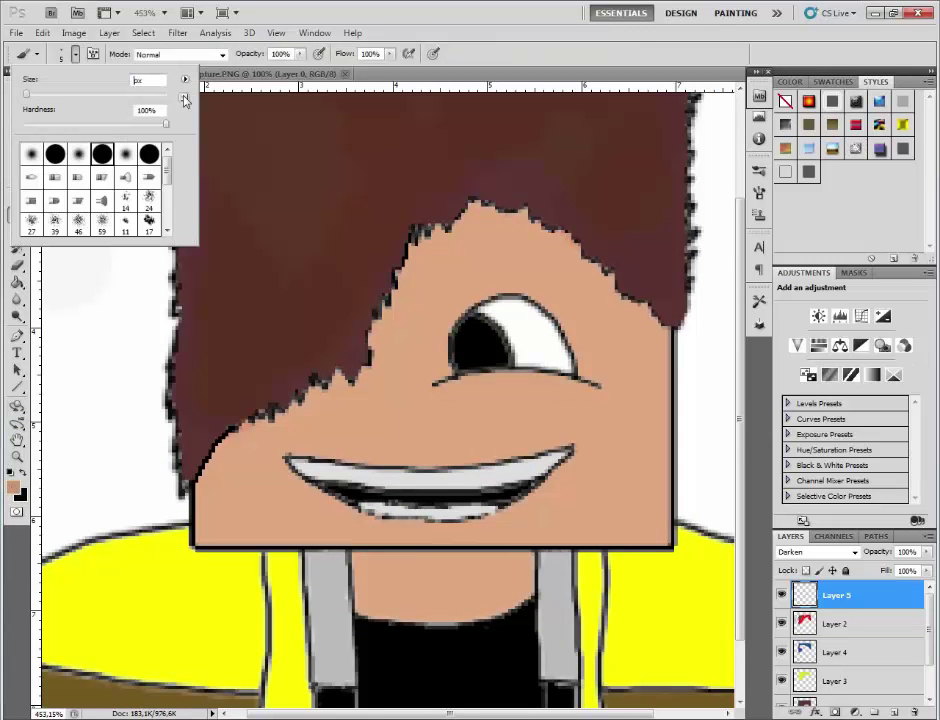
type("3")
key("Return")
mouse_move(447, 390)
left_mouse_down()
mouse_move(554, 382)
mouse_move(584, 390)
left_mouse_up()
scroll(579, 386, "down", 3)
left_click_drag(362, 499, 529, 500)
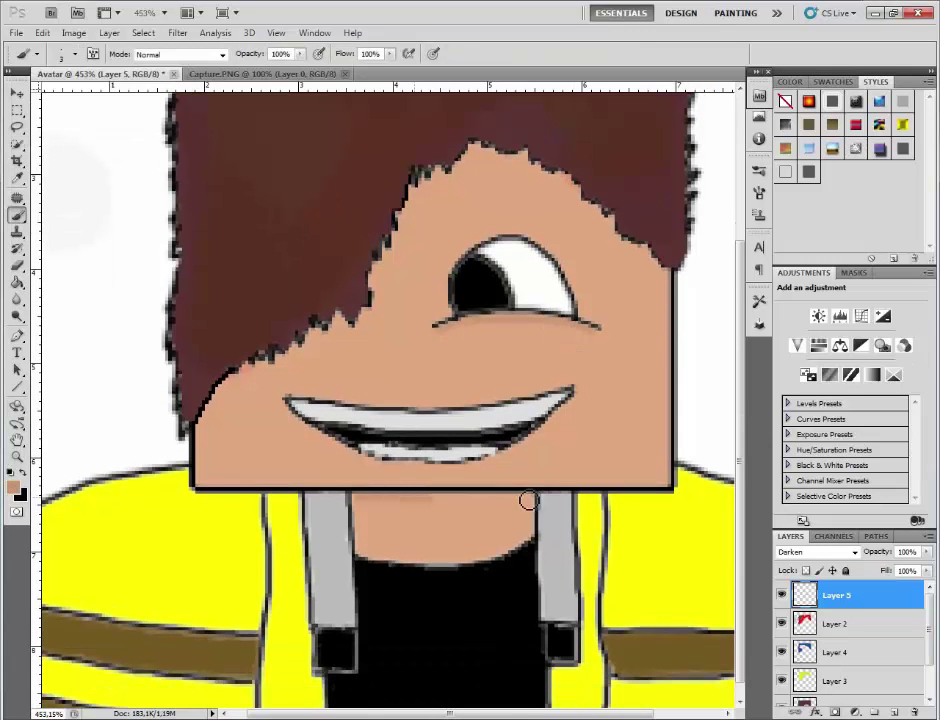
Set the foreground colour to white and add another Darken layer above the face shading.
scroll(409, 446, "up", 3)
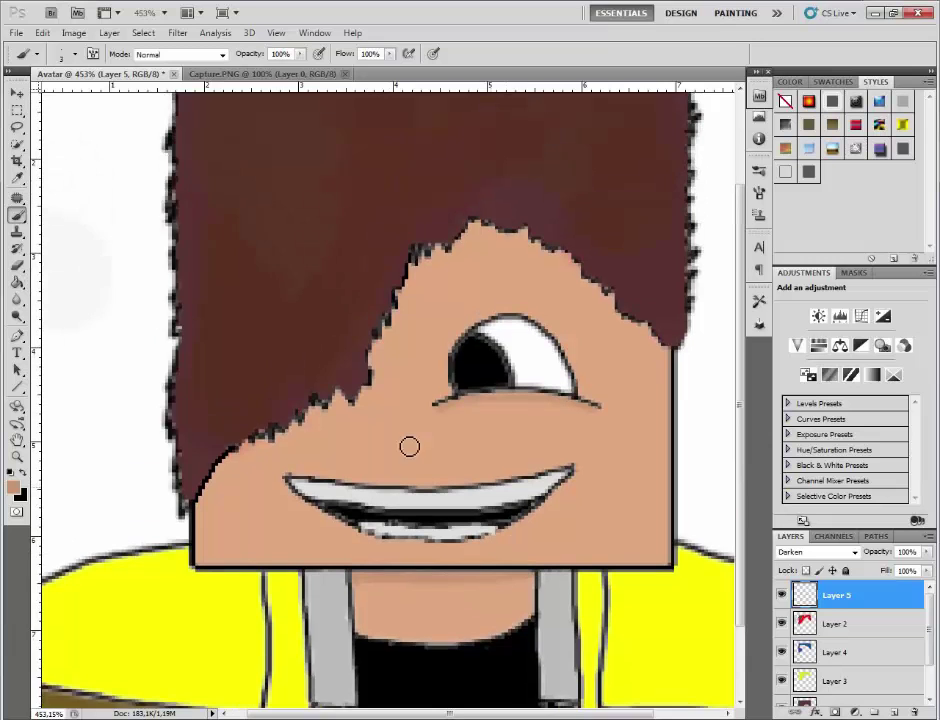
scroll(409, 446, "up", 2)
left_click(13, 487)
left_click_drag(105, 308, 75, 243)
key("Return")
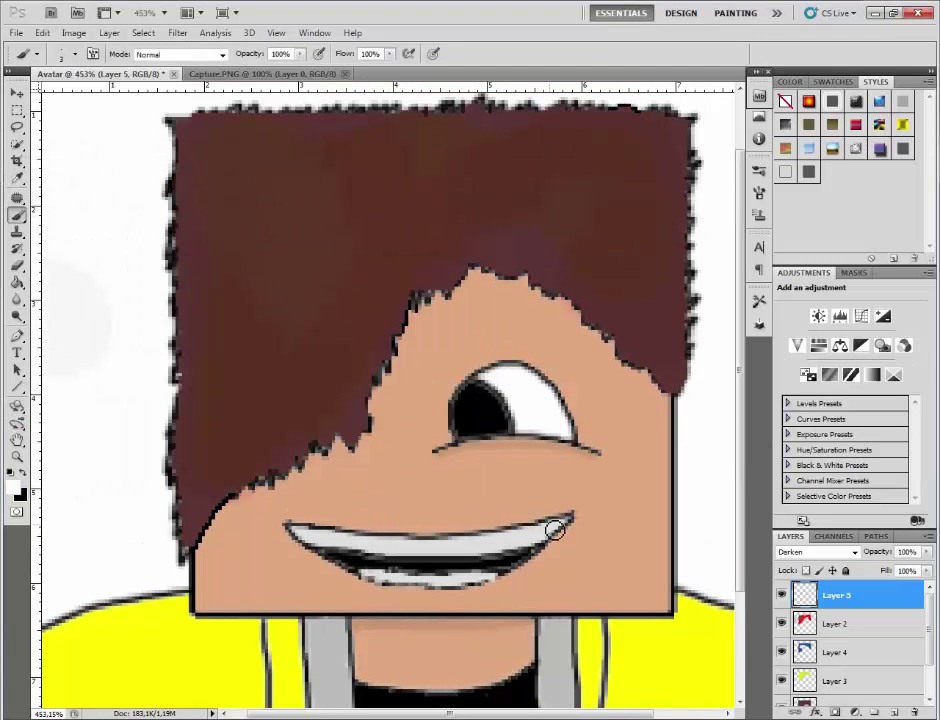
key("ctrl+shift+n")
key("Return")
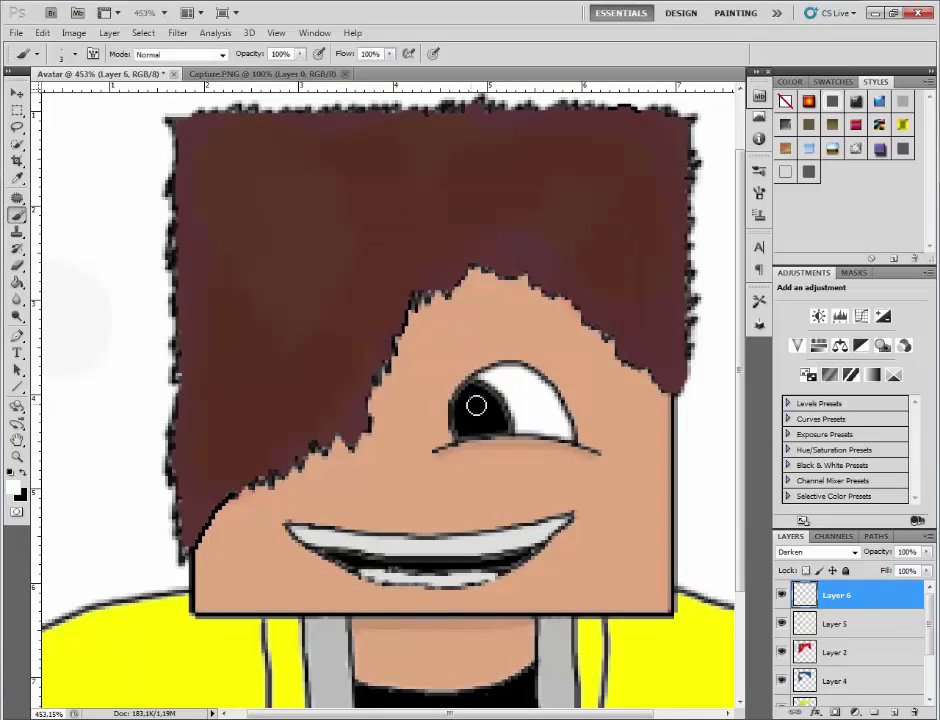
Select Layer 1 and dab white highlights on the upper part and lower left of the black pupil.
key("alt+bracketleft")
key("alt+bracketleft")
key("alt+bracketleft")
key("alt+bracketleft")
key("alt+bracketleft")
left_click(475, 401)
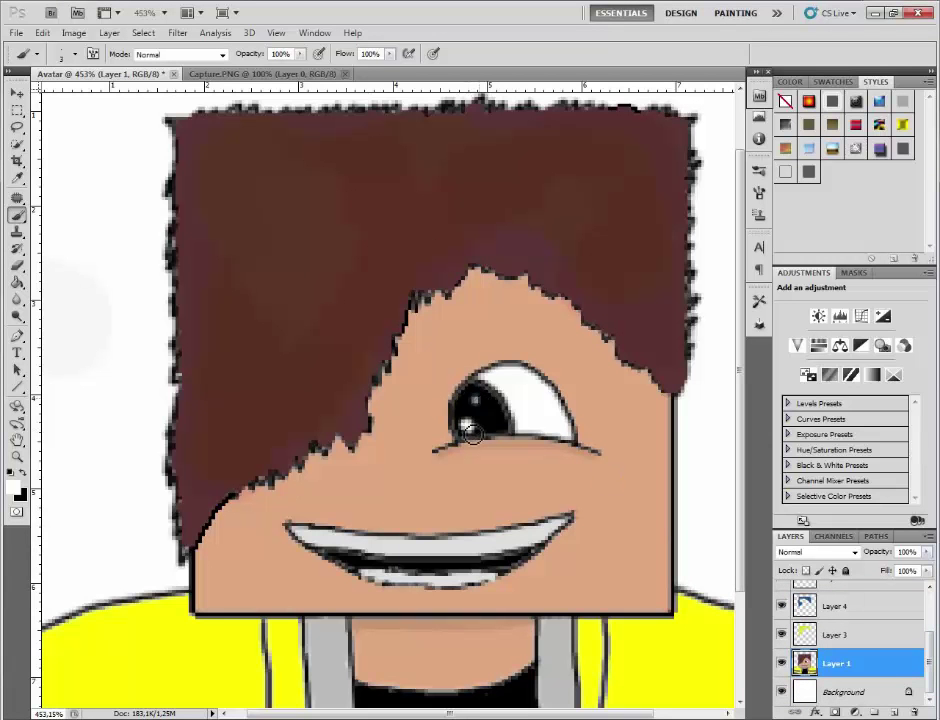
left_click(468, 428)
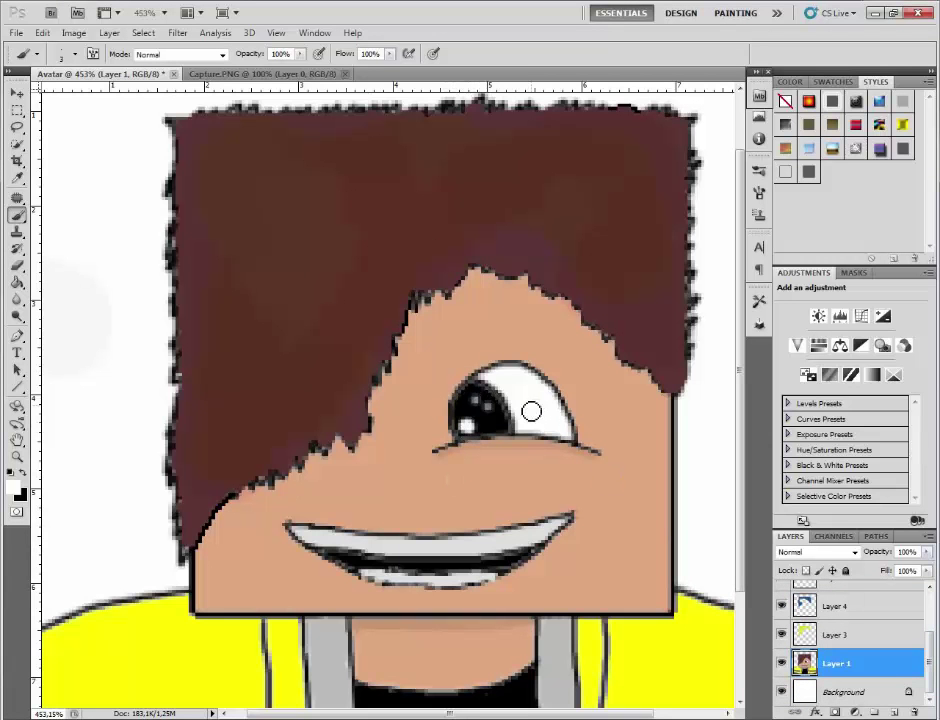
Redo the pupil's smaller white highlight dots with a 2 px brush.
left_click(70, 55)
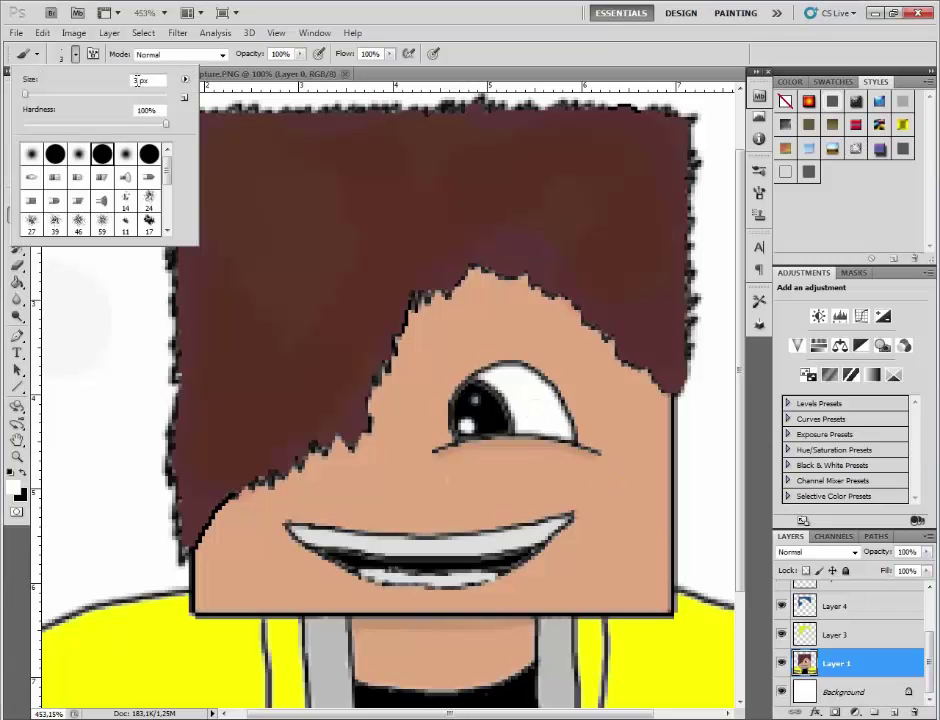
left_click(516, 504)
key("ctrl+z")
key("ctrl+z")
left_click(75, 55)
left_click(495, 420)
scroll(466, 491, "down", 4)
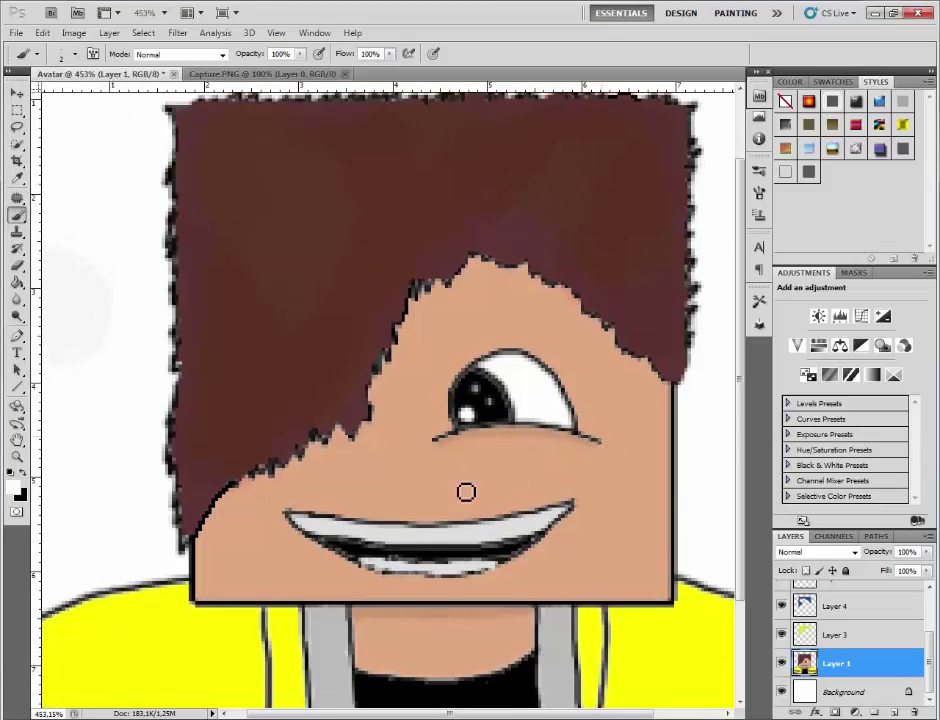
Examine the whole avatar at several zoom levels to judge the shading and eye highlights.
left_click(17, 457)
left_click_drag(370, 480, 267, 483)
scroll(267, 483, "down", 3)
scroll(191, 575, "up", 4)
scroll(401, 478, "down", 4)
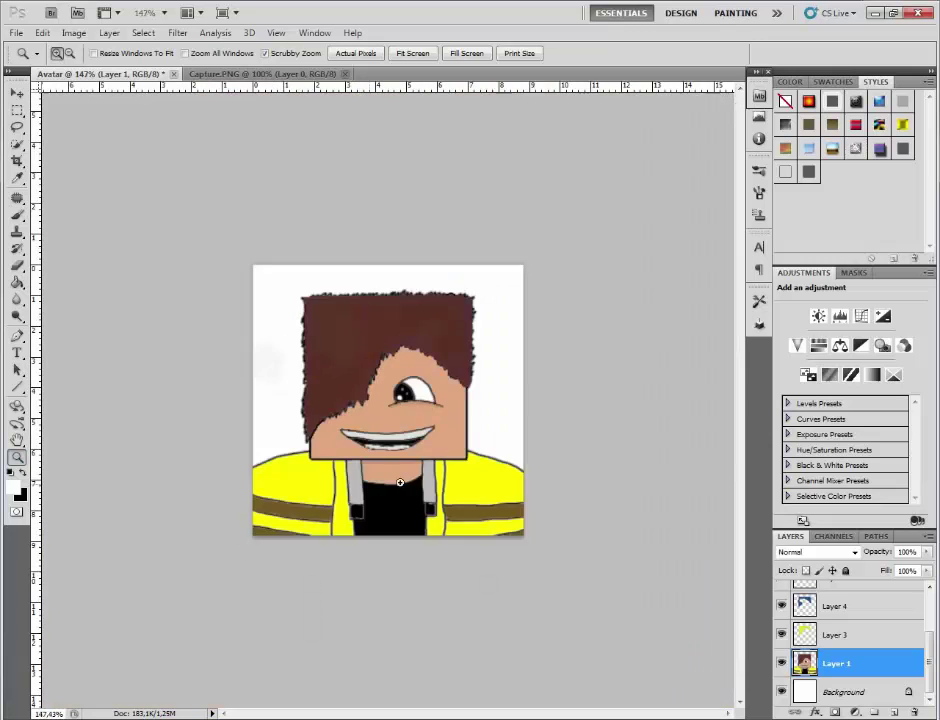
scroll(350, 514, "down", 3)
scroll(326, 521, "up", 5)
scroll(315, 527, "up", 3)
scroll(270, 551, "down", 2)
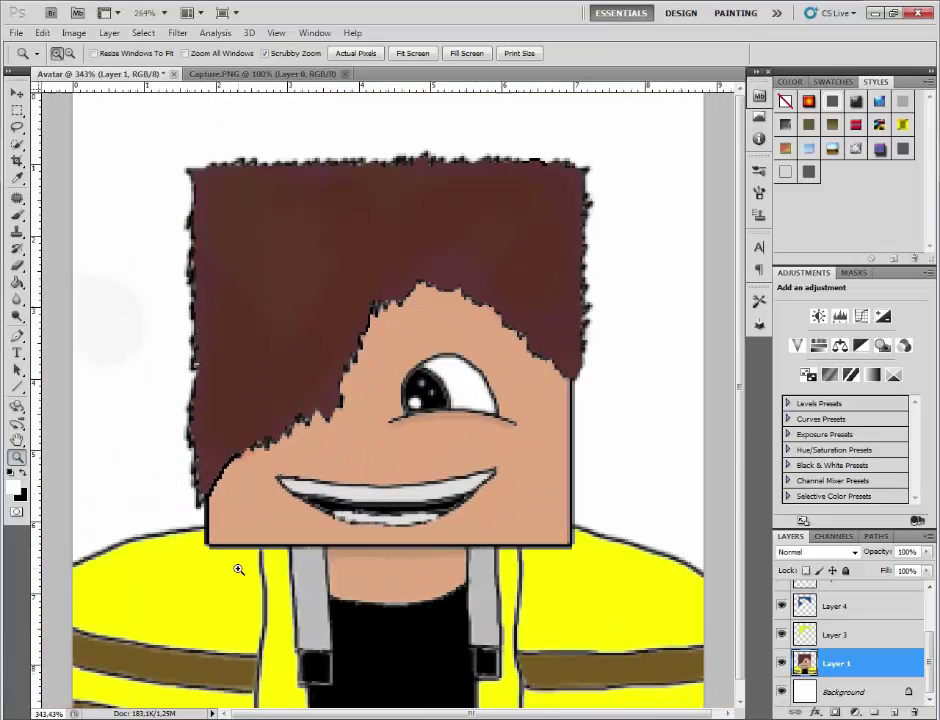
Sample the jacket's yellow as the foreground colour and add a Darken layer directly above Layer 1.
left_click(17, 178)
left_click(157, 572)
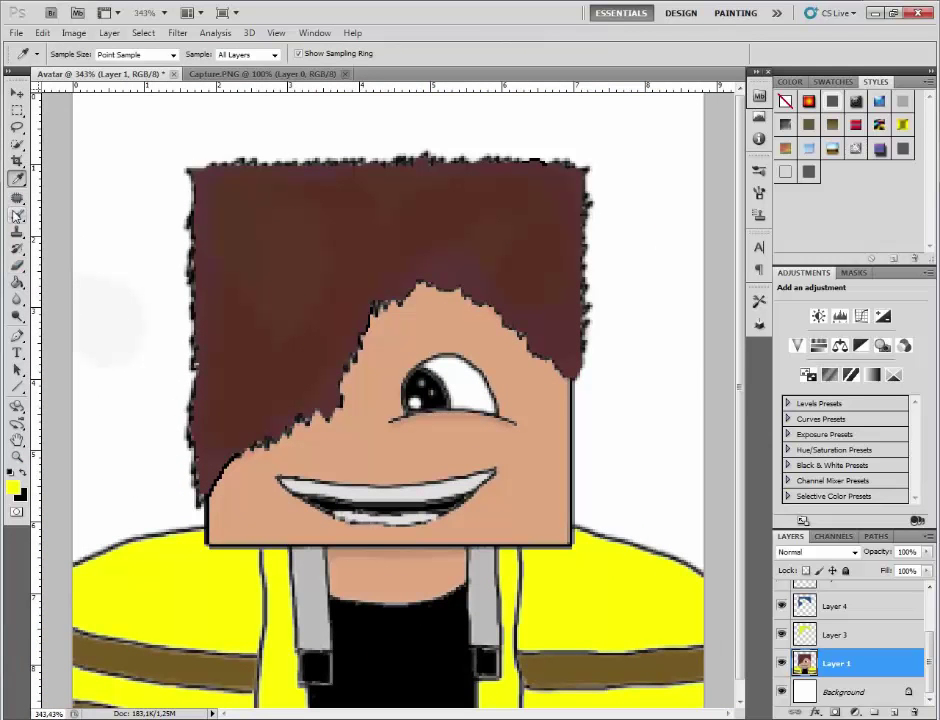
key("b")
key("ctrl+shift+n")
left_click(448, 295)
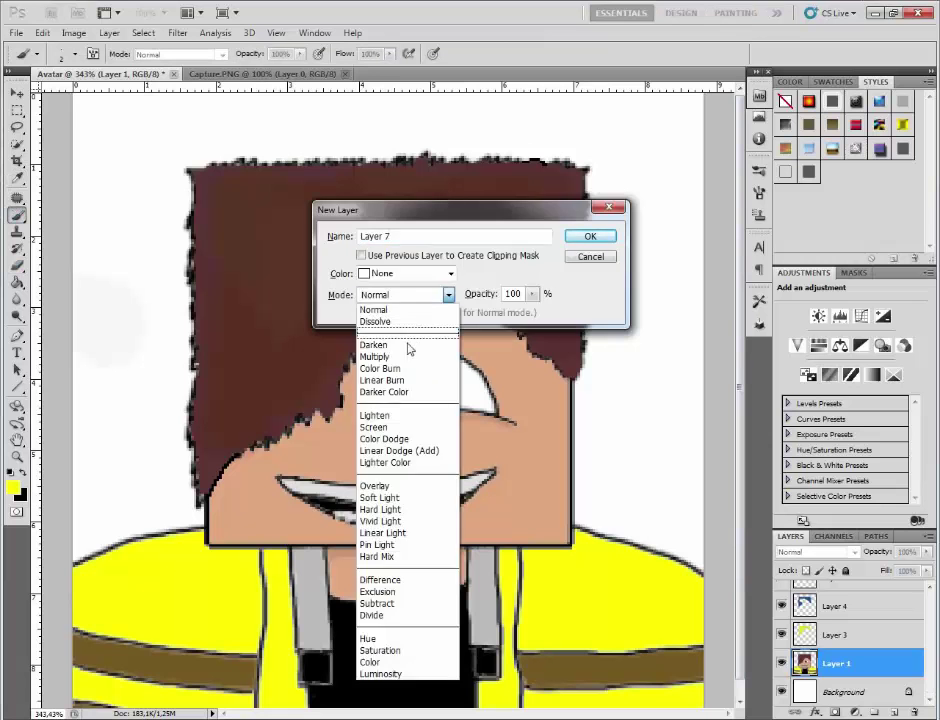
left_click(409, 345)
left_click(590, 237)
Set the new jacket shading layer's opacity to 30% and its fill to 41%.
left_click(927, 552)
left_click_drag(915, 565, 874, 567)
left_click(927, 571)
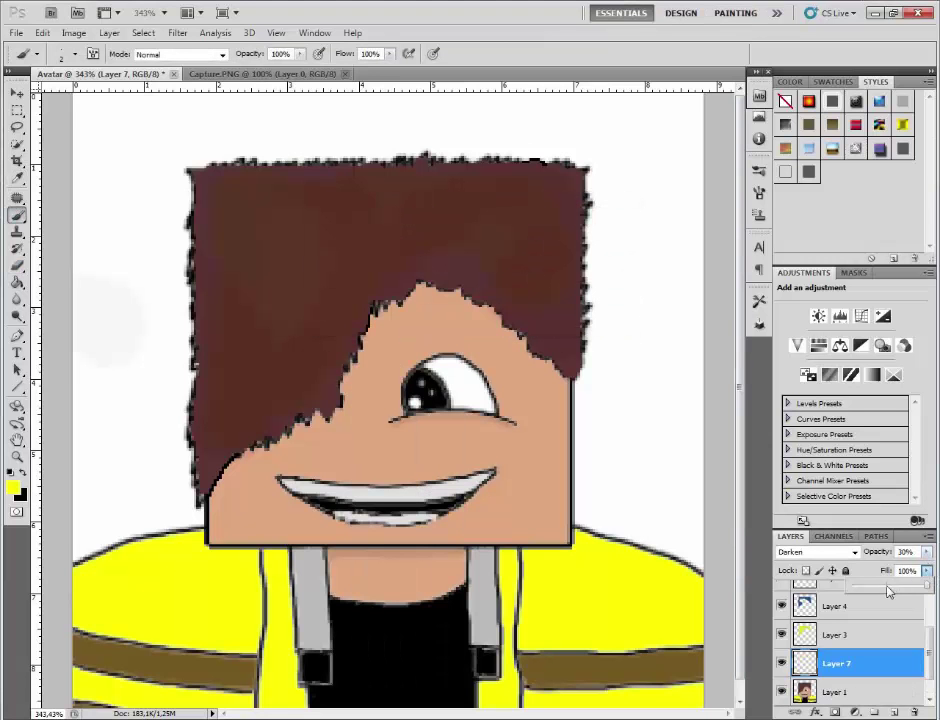
left_click(883, 586)
Enlarge the brush to 9 px and darken the yellow foreground colour.
key("bracketright")
key("bracketright")
key("bracketright")
key("bracketright")
key("bracketright")
key("bracketright")
key("bracketright")
left_click(76, 55)
left_click(12, 489)
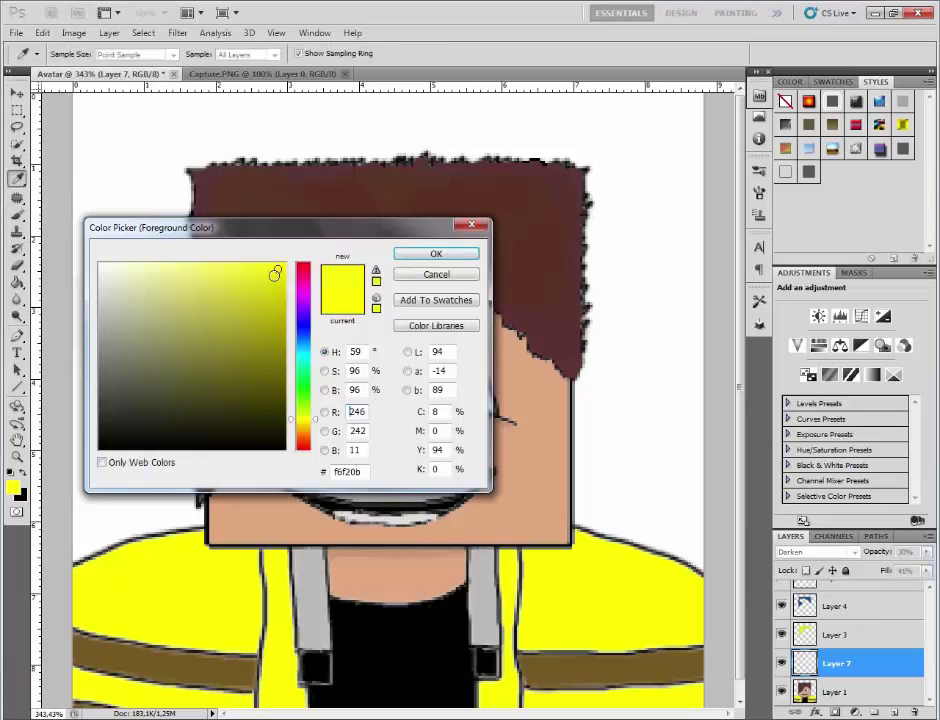
left_click(258, 296)
key("Return")
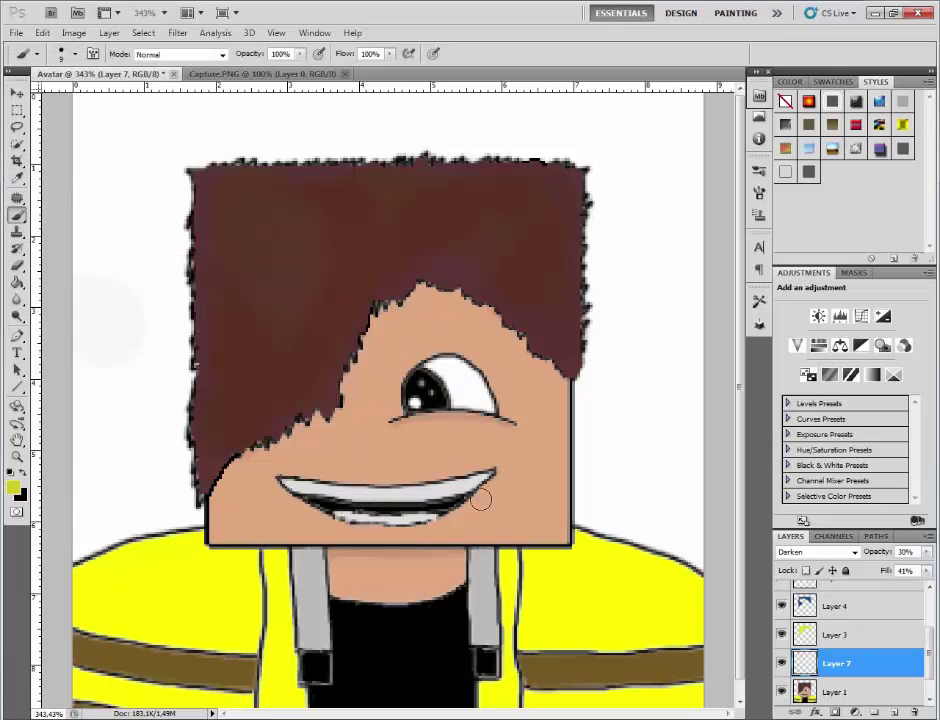
Test the darker yellow on the white background with the layer's fill raised to 59%, undoing the test strokes.
left_click_drag(134, 424, 161, 436)
key("ctrl+z")
left_click(927, 571)
left_click_drag(885, 587, 898, 587)
left_click_drag(132, 407, 107, 419)
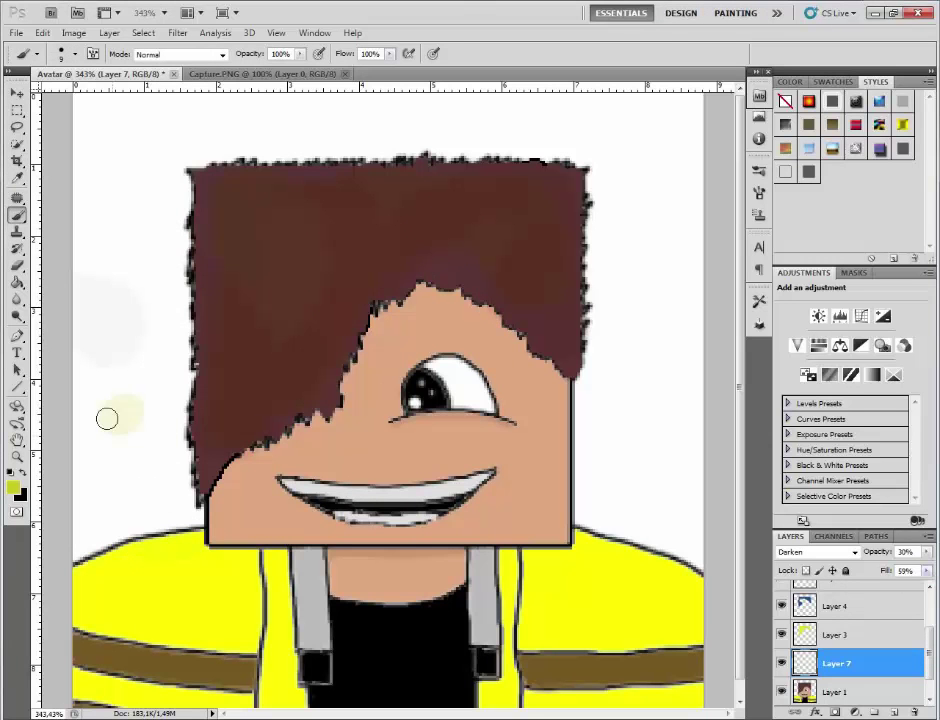
key("ctrl+z")
Raise the jacket shading layer's opacity, test strokes on the background and shoulder, and undo them.
left_click(927, 552)
left_click_drag(877, 567, 922, 567)
left_click_drag(112, 402, 158, 400)
left_click_drag(124, 596, 182, 572)
key("ctrl+alt+z")
key("ctrl+alt+z")
Set the jacket shading layer's opacity to 64% and fill to 62%, checking the tone with test strokes.
left_click_drag(927, 552, 901, 567)
left_click_drag(148, 552, 194, 548)
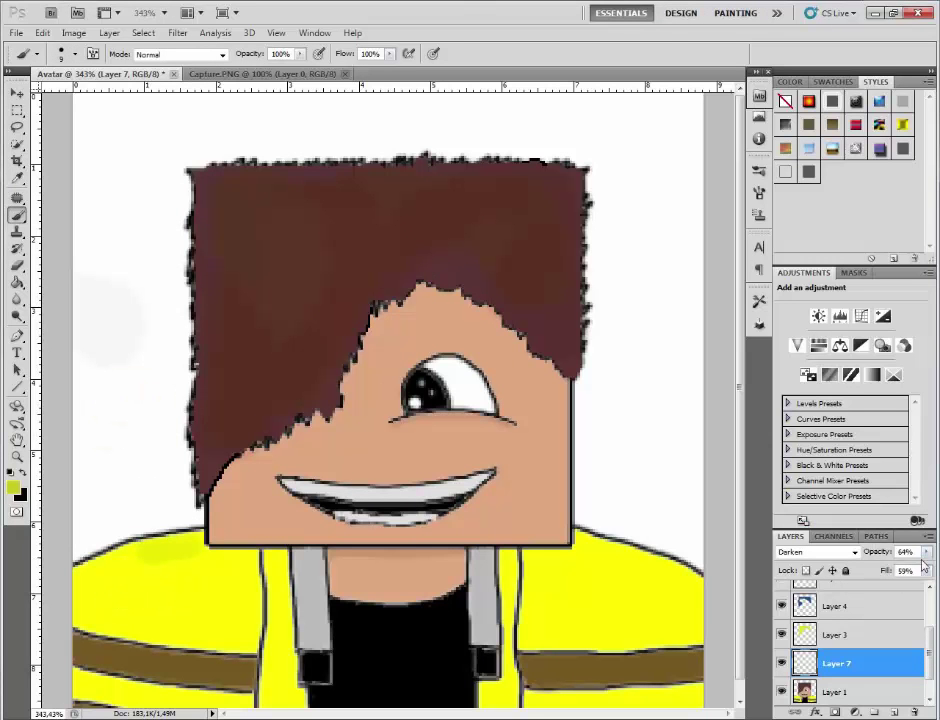
left_click(927, 571)
left_click_drag(889, 586, 892, 586)
left_click_drag(145, 448, 107, 424)
key("ctrl+z")
Try shading both jacket shoulders with darker yellow along their edges.
mouse_move(164, 544)
left_mouse_down()
mouse_move(88, 586)
mouse_move(92, 577)
mouse_move(85, 603)
mouse_move(105, 624)
mouse_move(98, 581)
mouse_move(168, 621)
left_mouse_up()
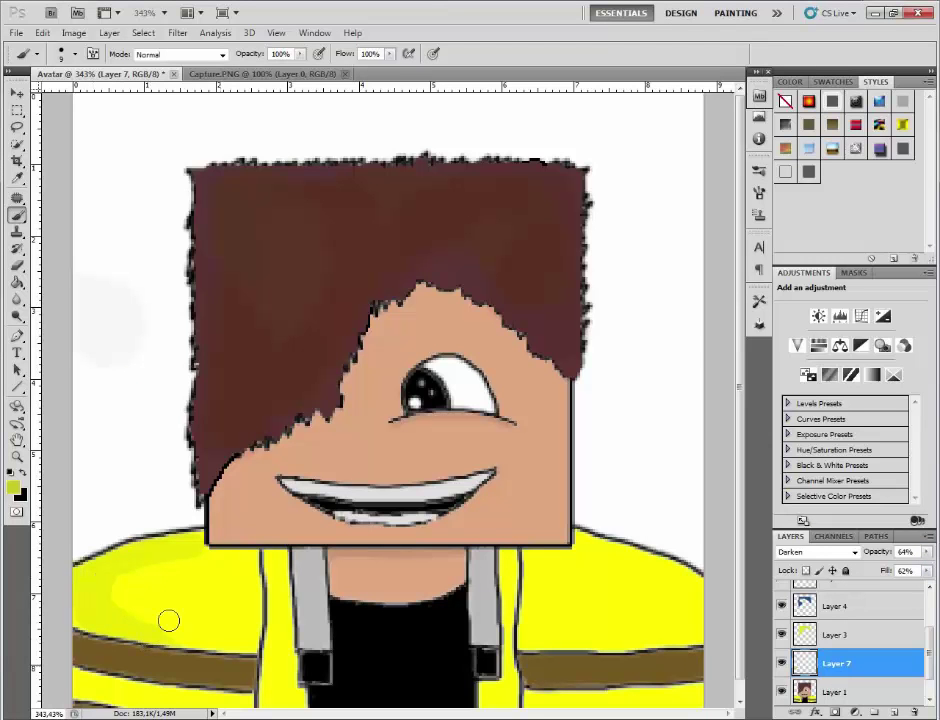
mouse_move(581, 600)
left_mouse_down()
mouse_move(539, 566)
mouse_move(533, 594)
mouse_move(581, 642)
mouse_move(544, 568)
mouse_move(594, 644)
mouse_move(569, 554)
left_mouse_up()
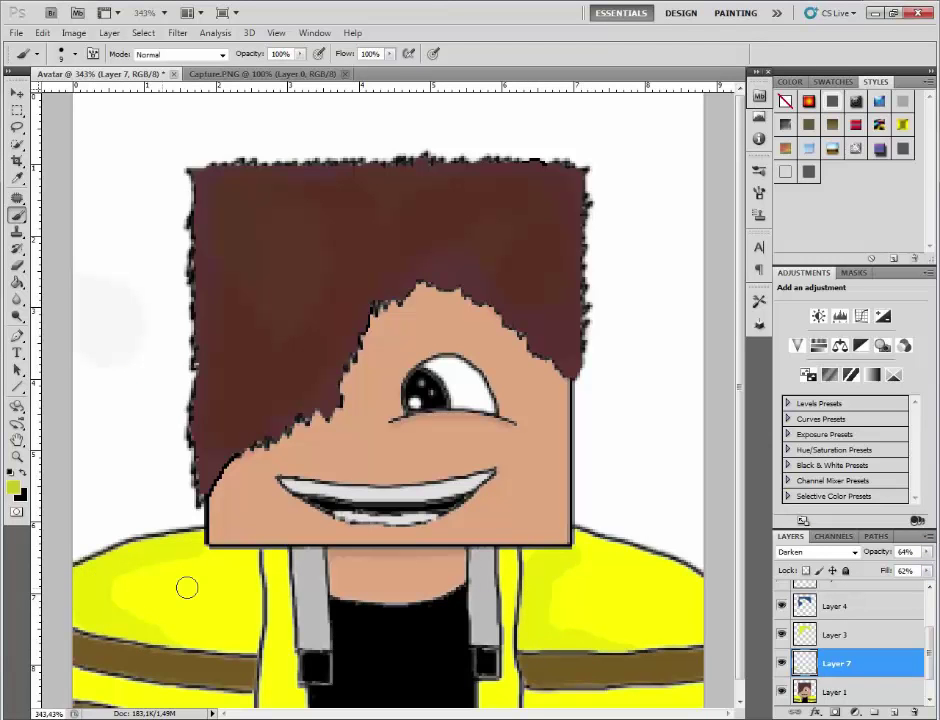
mouse_move(187, 587)
left_mouse_down()
mouse_move(248, 583)
mouse_move(195, 646)
mouse_move(164, 640)
mouse_move(221, 554)
mouse_move(239, 601)
left_mouse_up()
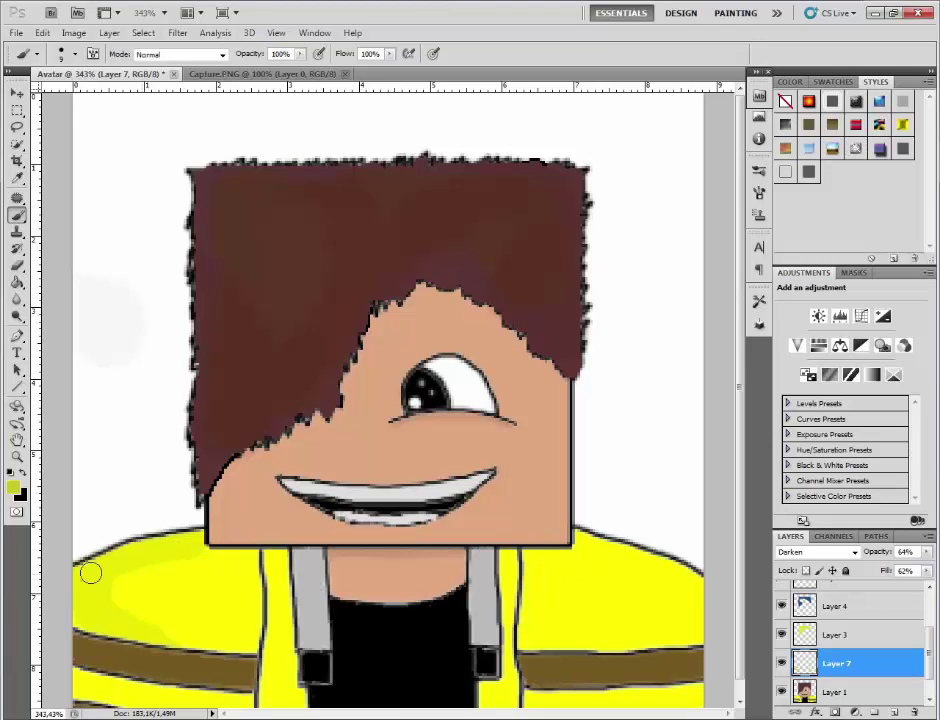
Brush scattered darker yellow patches over both shoulders and the lower front of the jacket.
mouse_move(652, 566)
left_mouse_down()
mouse_move(652, 587)
mouse_move(543, 575)
left_mouse_up()
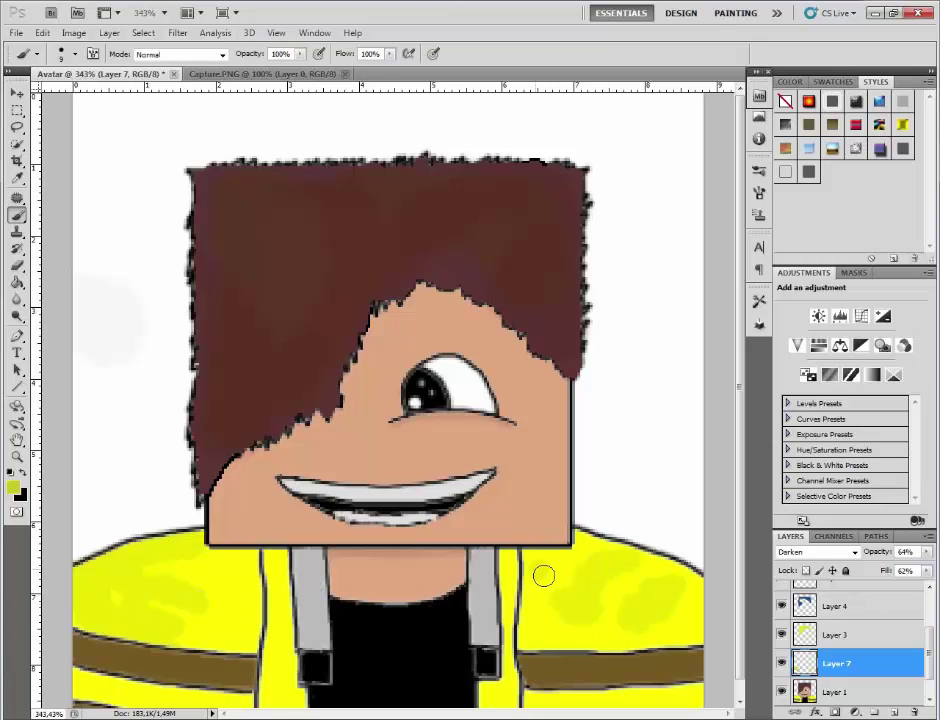
scroll(543, 575, "down", 1)
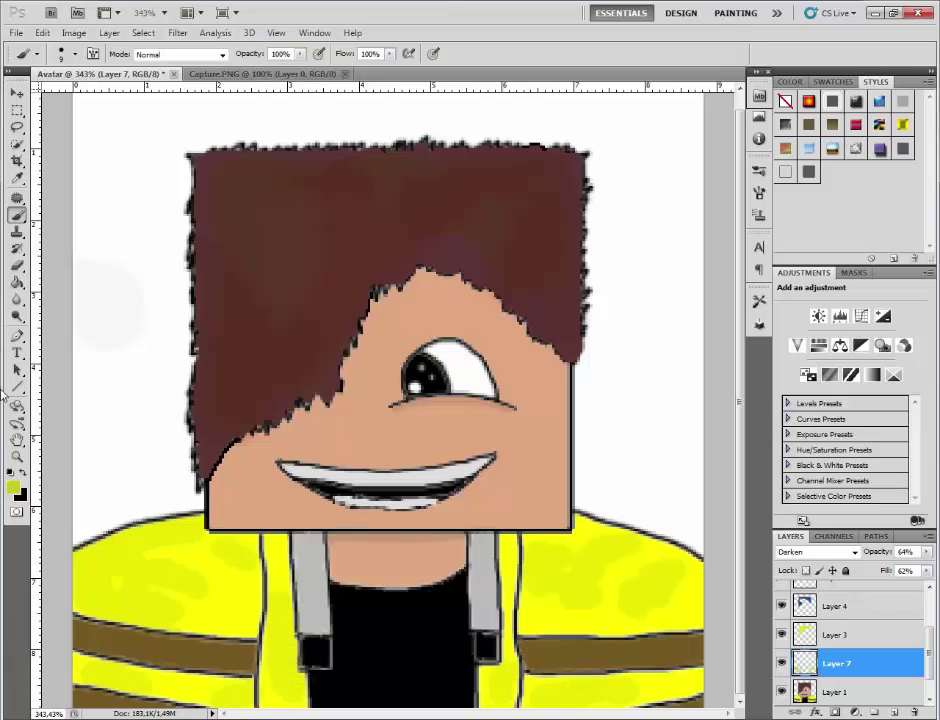
Sample the grey of the straps as the foreground colour for the Brush tool.
key("i")
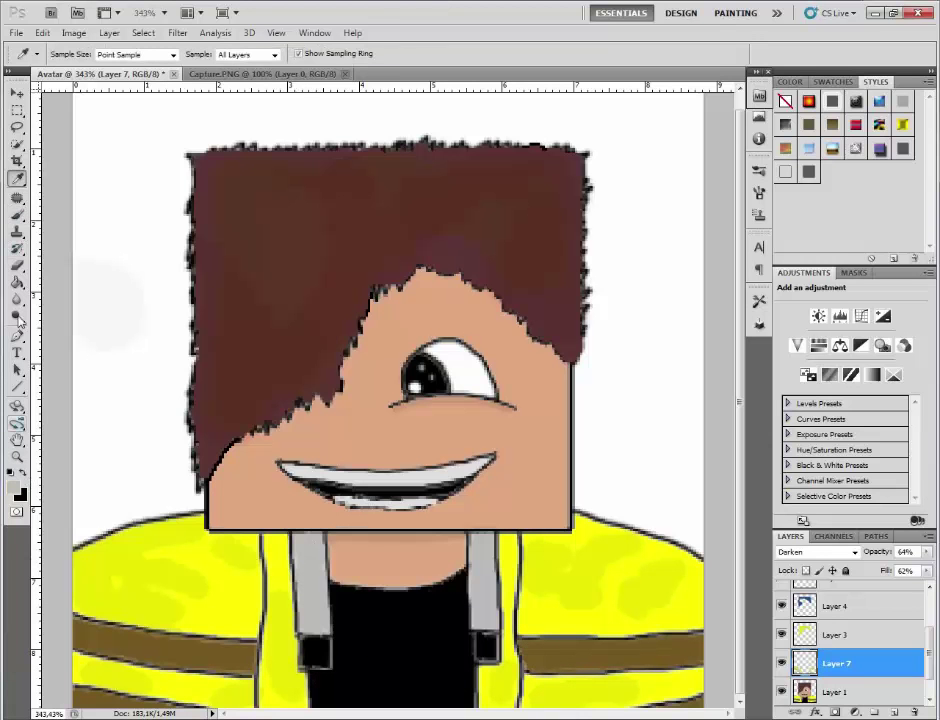
key("b")
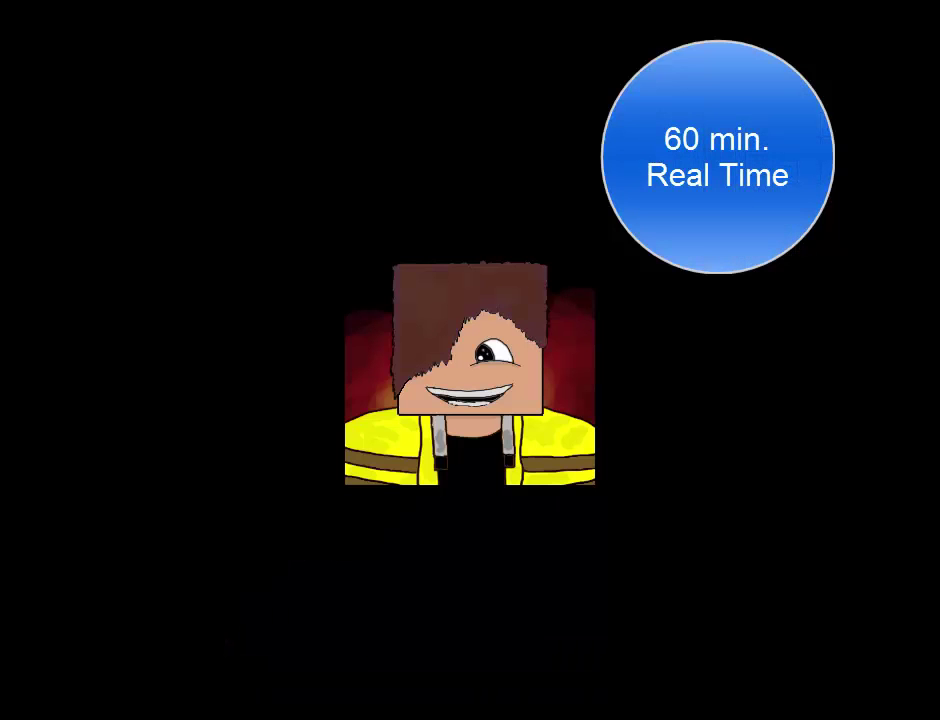